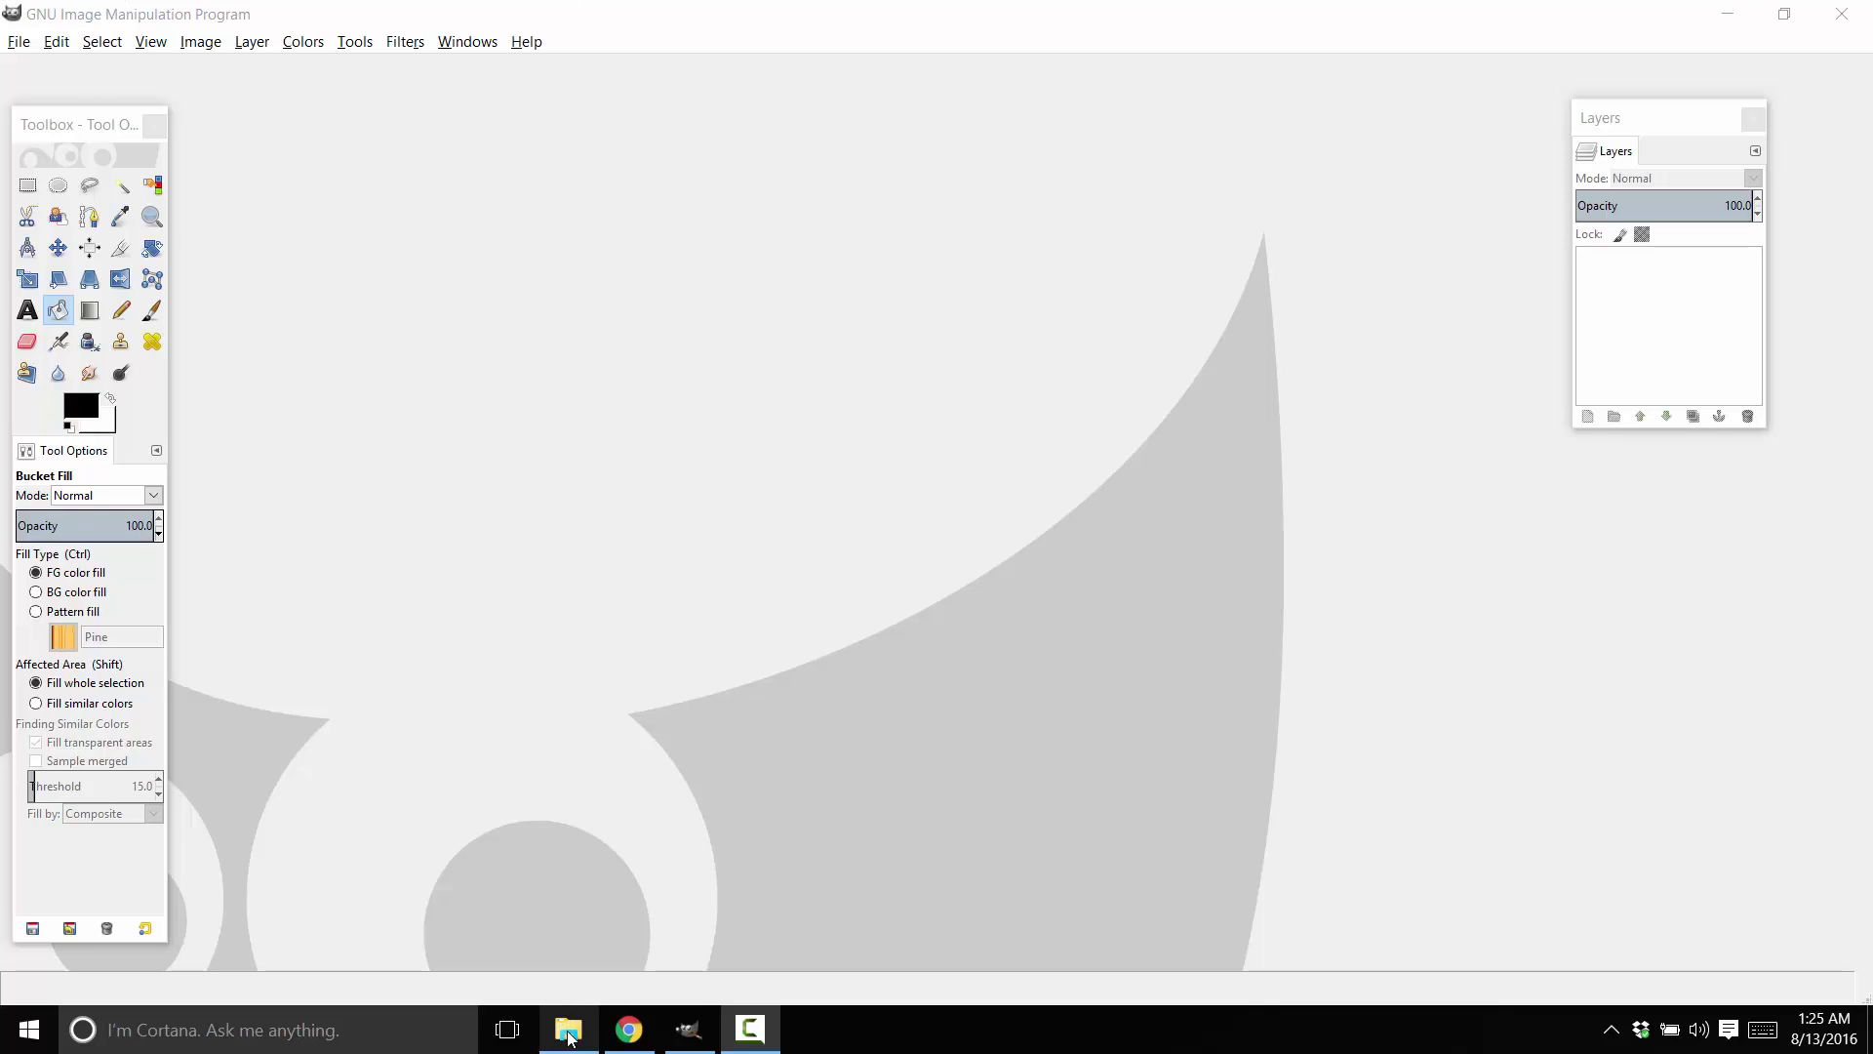
Step: Bring up the Stock Photos folder in File Explorer from the taskbar
mouse_move(569, 1029)
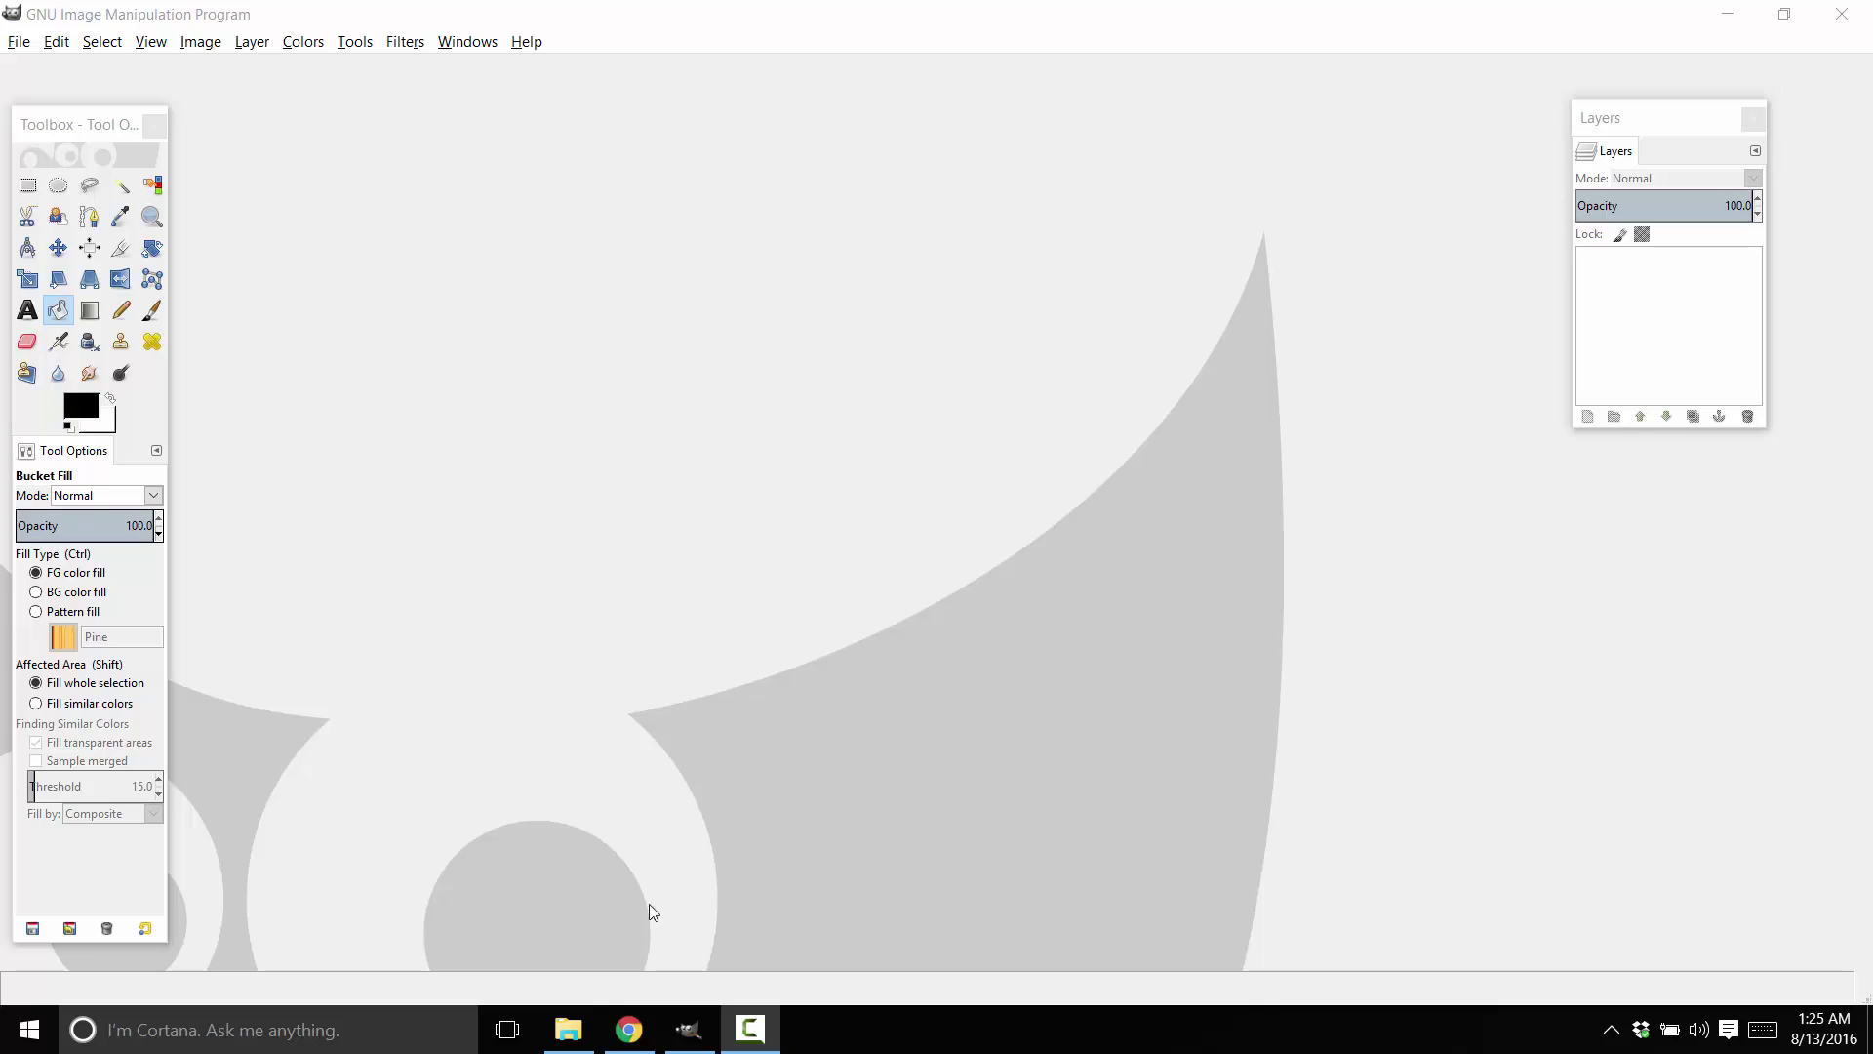
left_click(568, 1029)
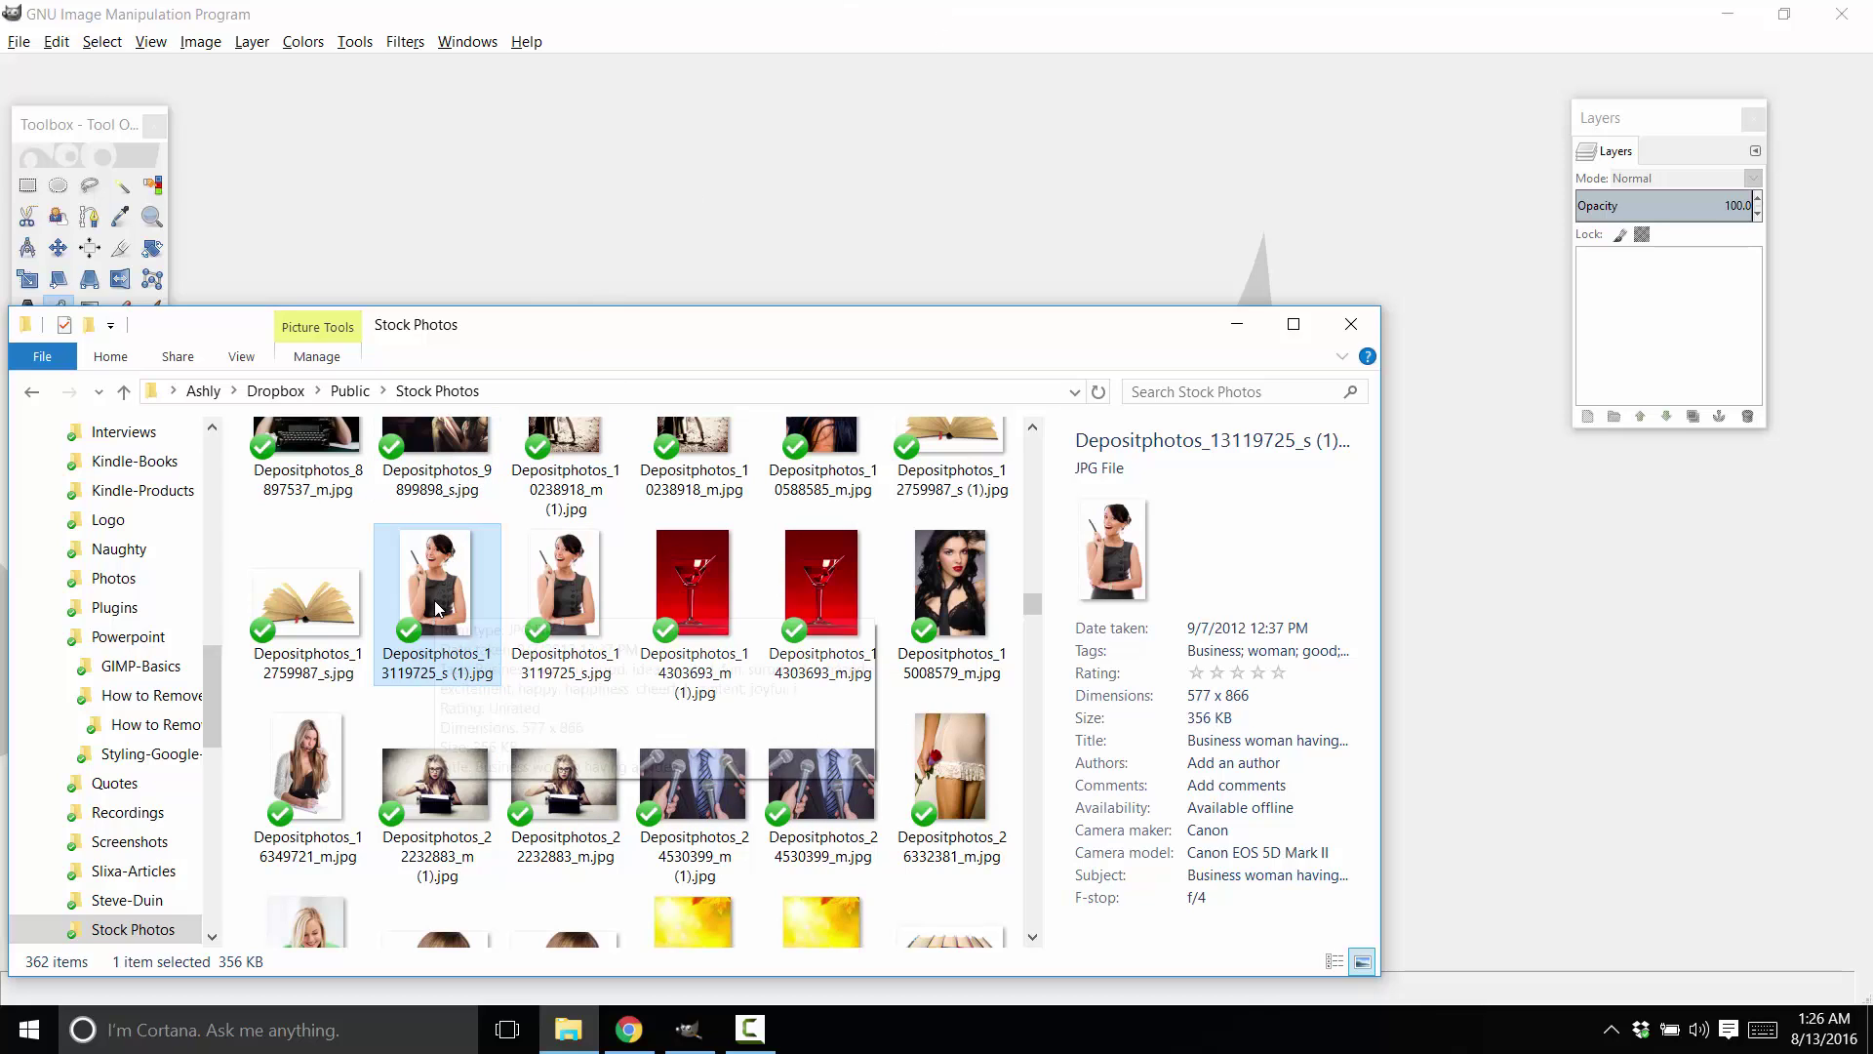
Step: Drag Depositphotos_13119725_s (1).jpg from the Stock Photos folder into GIMP to open it
left_click_drag(426, 571, 70, 185)
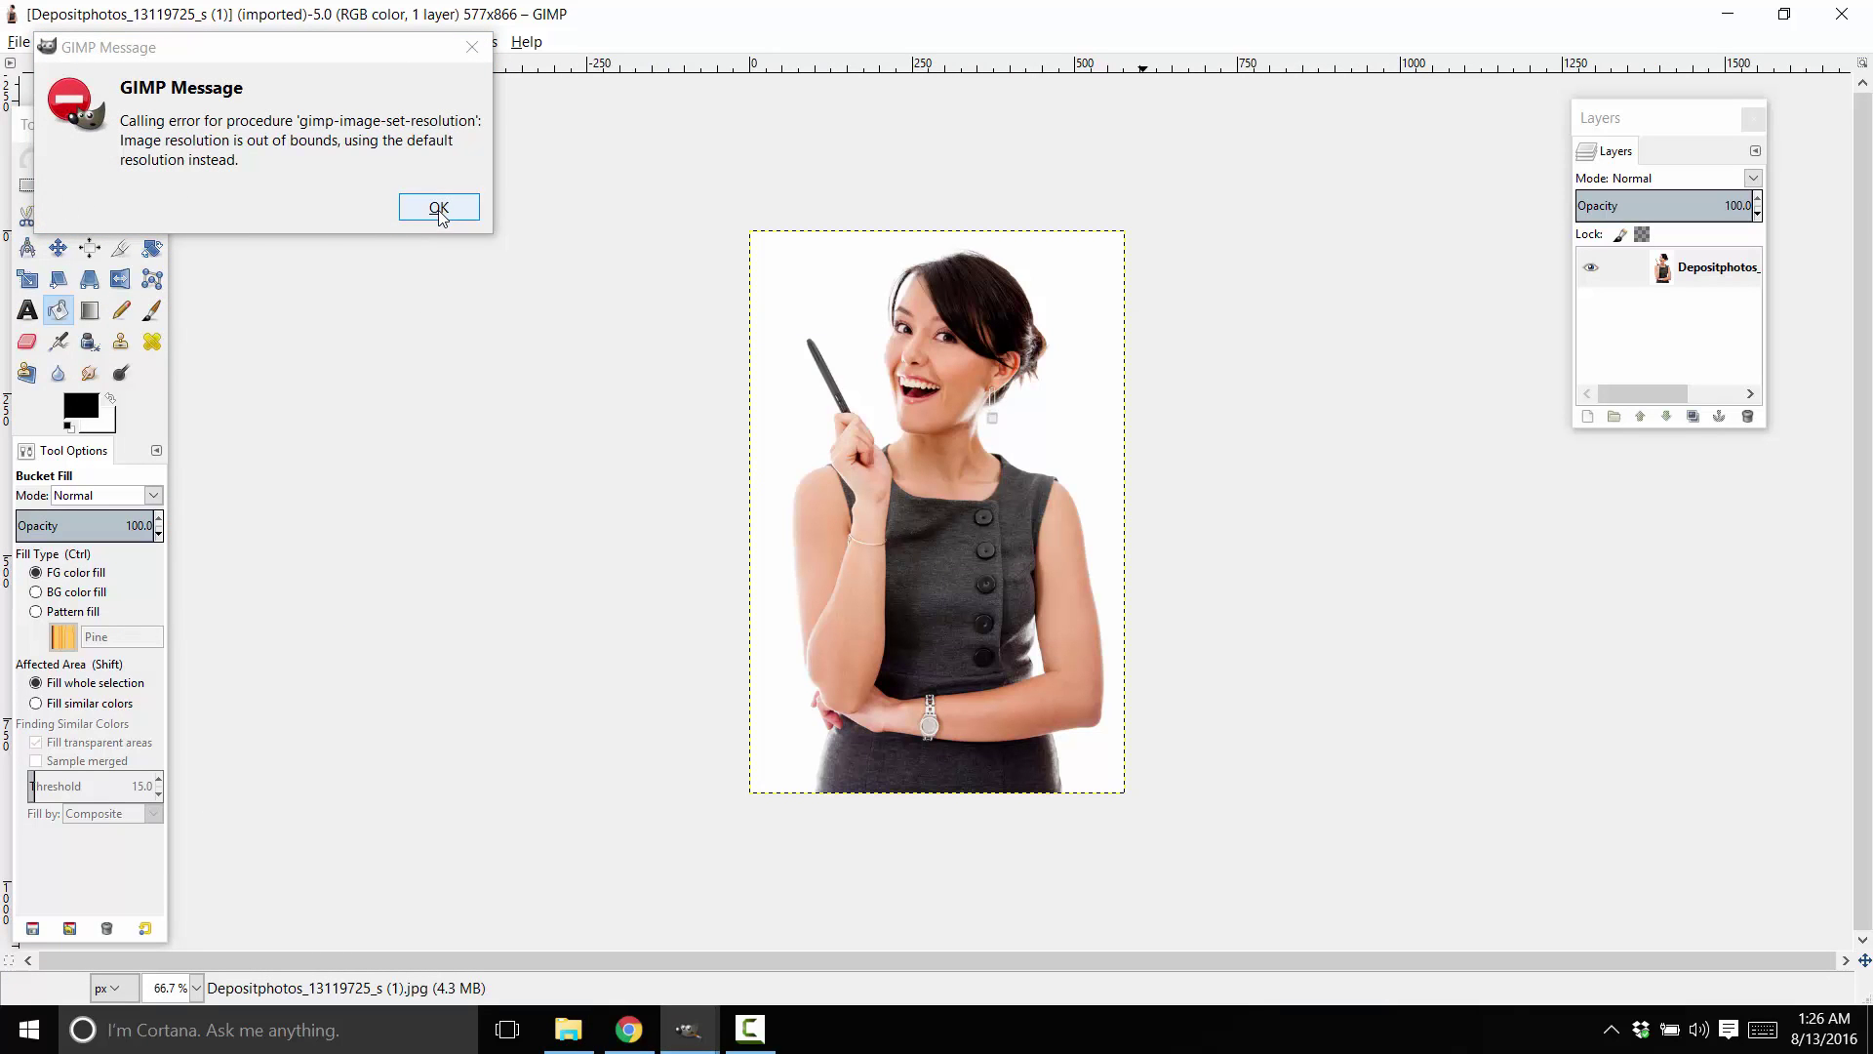
Step: Dismiss the resolution warning and view the photo at 1:1 (100%) zoom
left_click(439, 209)
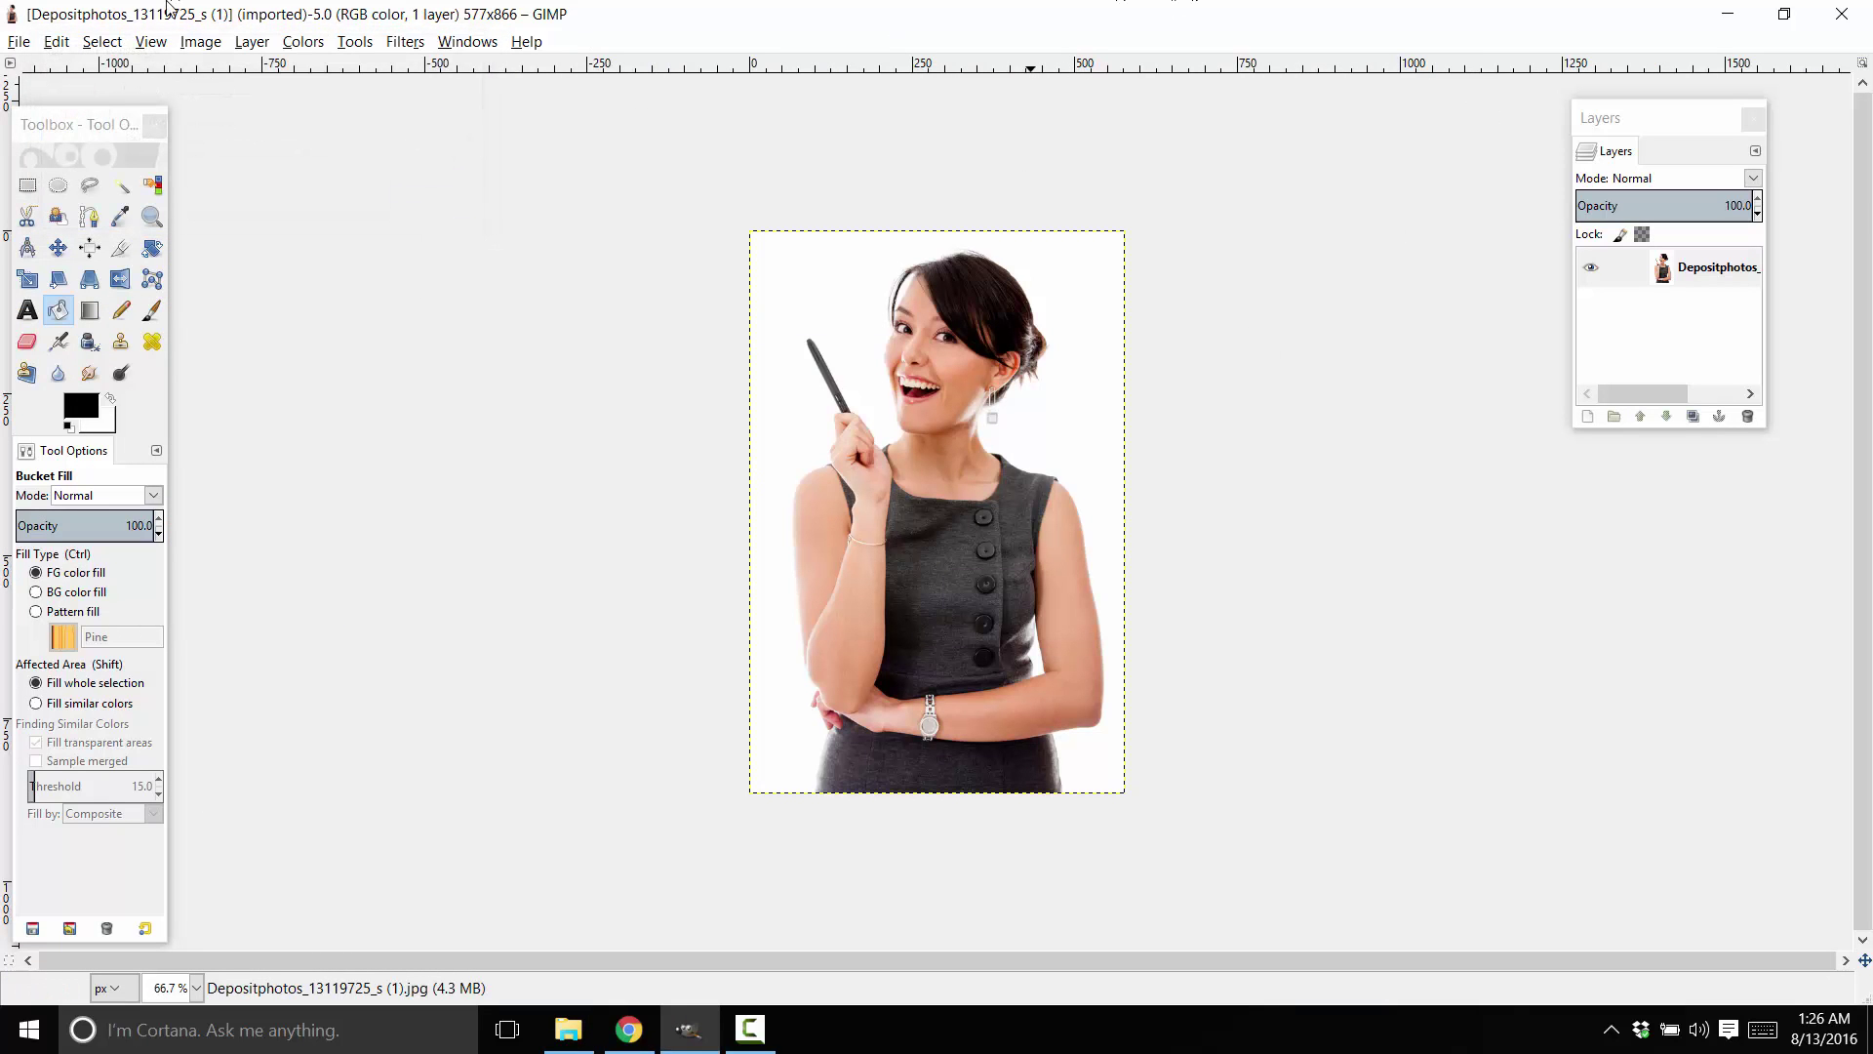
left_click(147, 41)
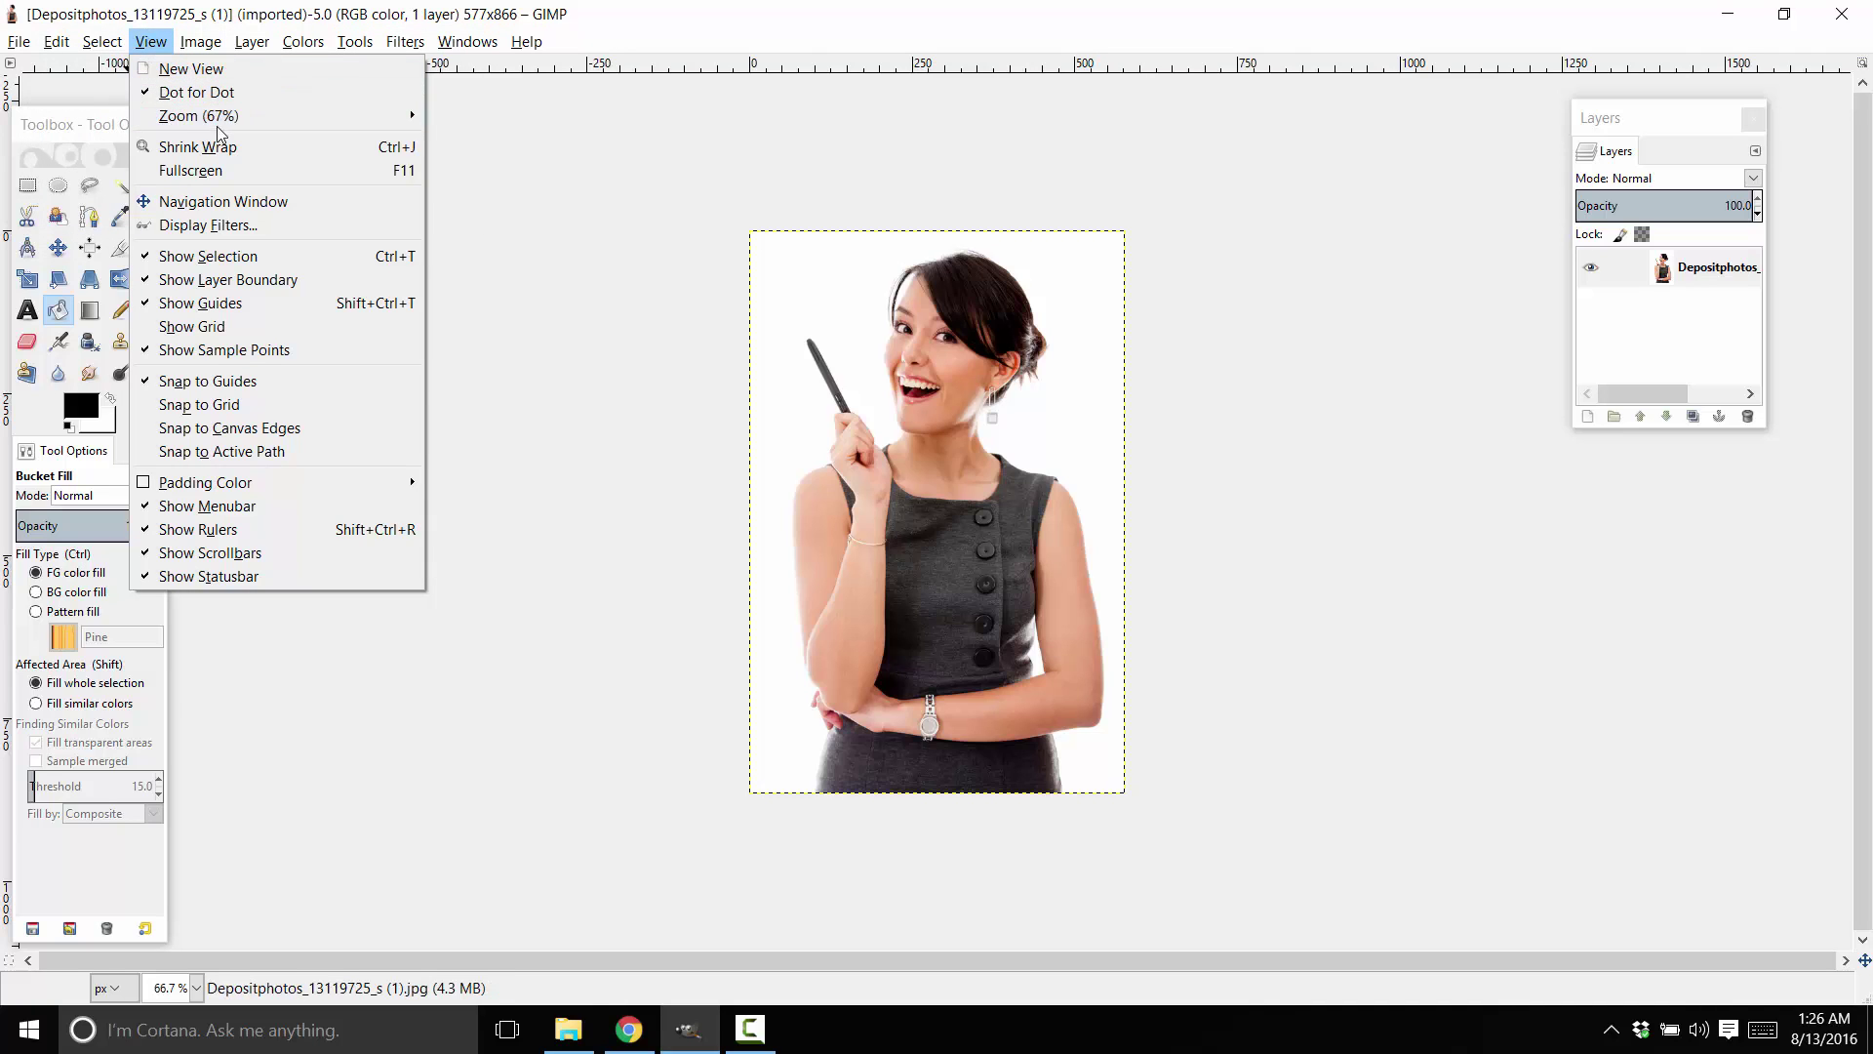
mouse_move(222, 120)
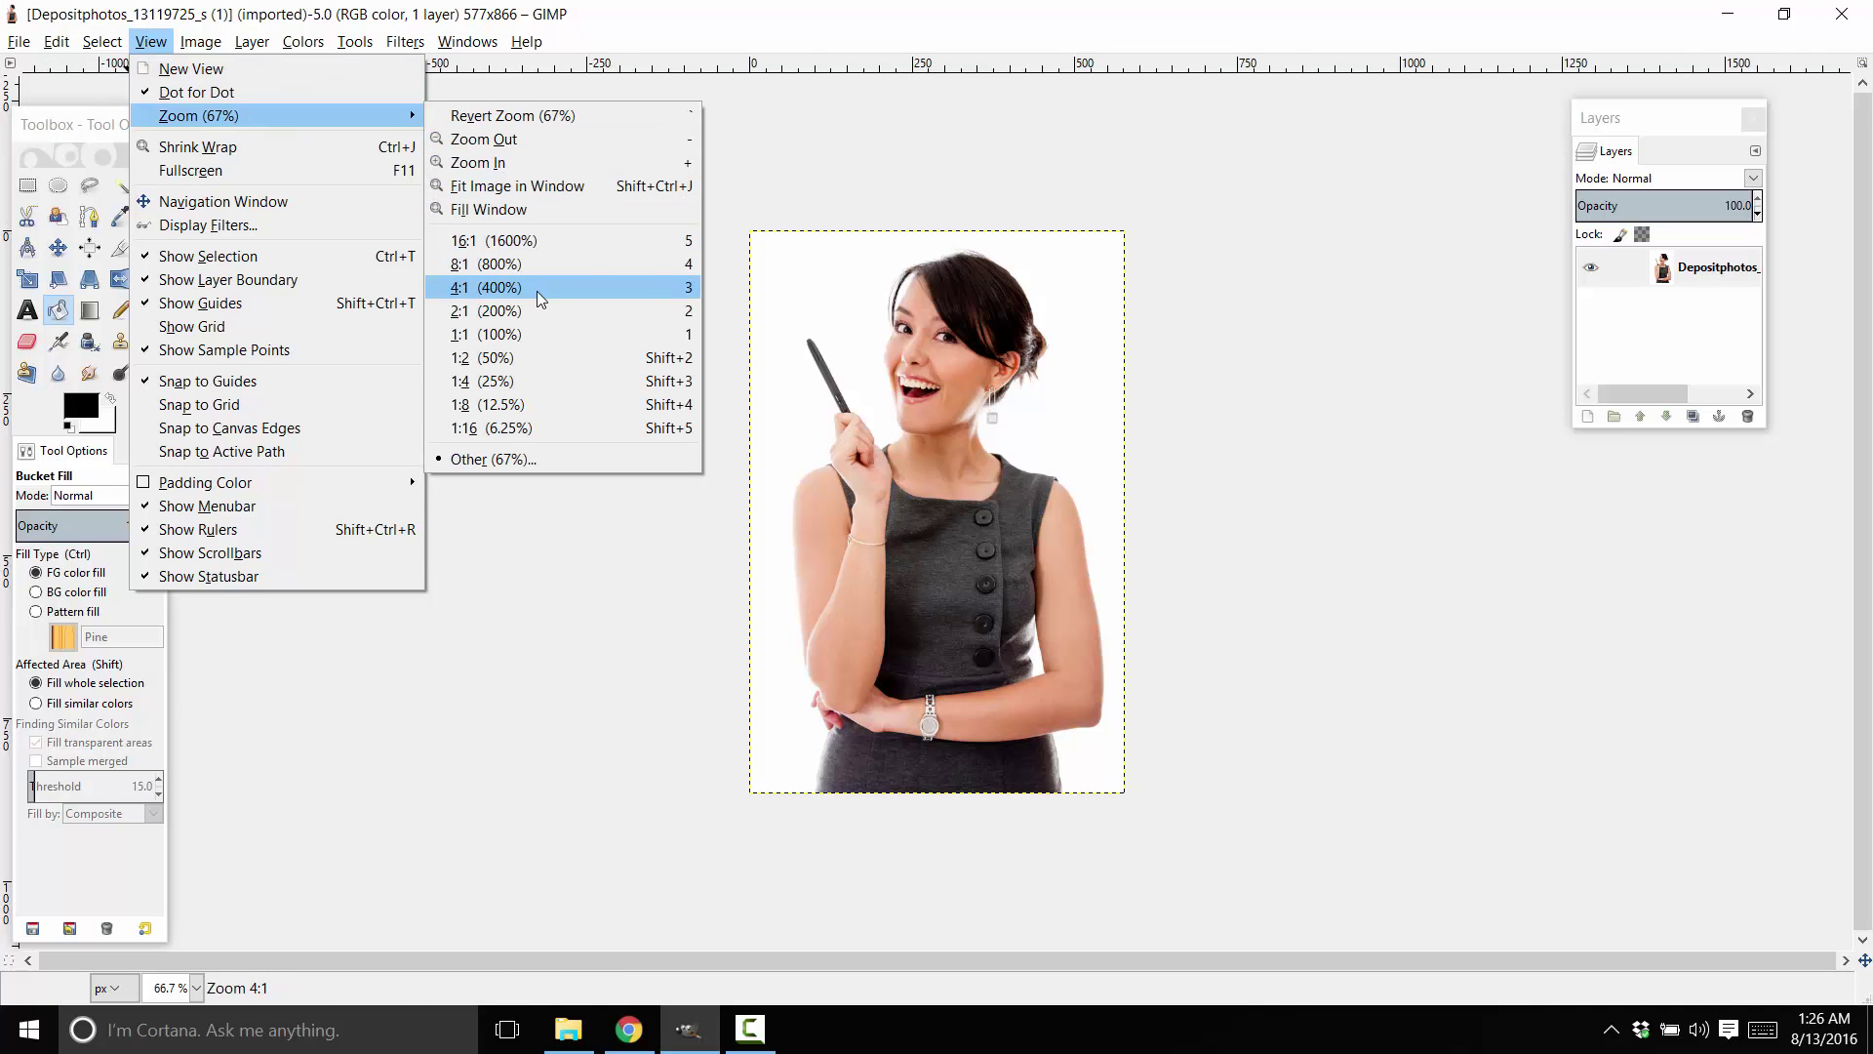
left_click(531, 333)
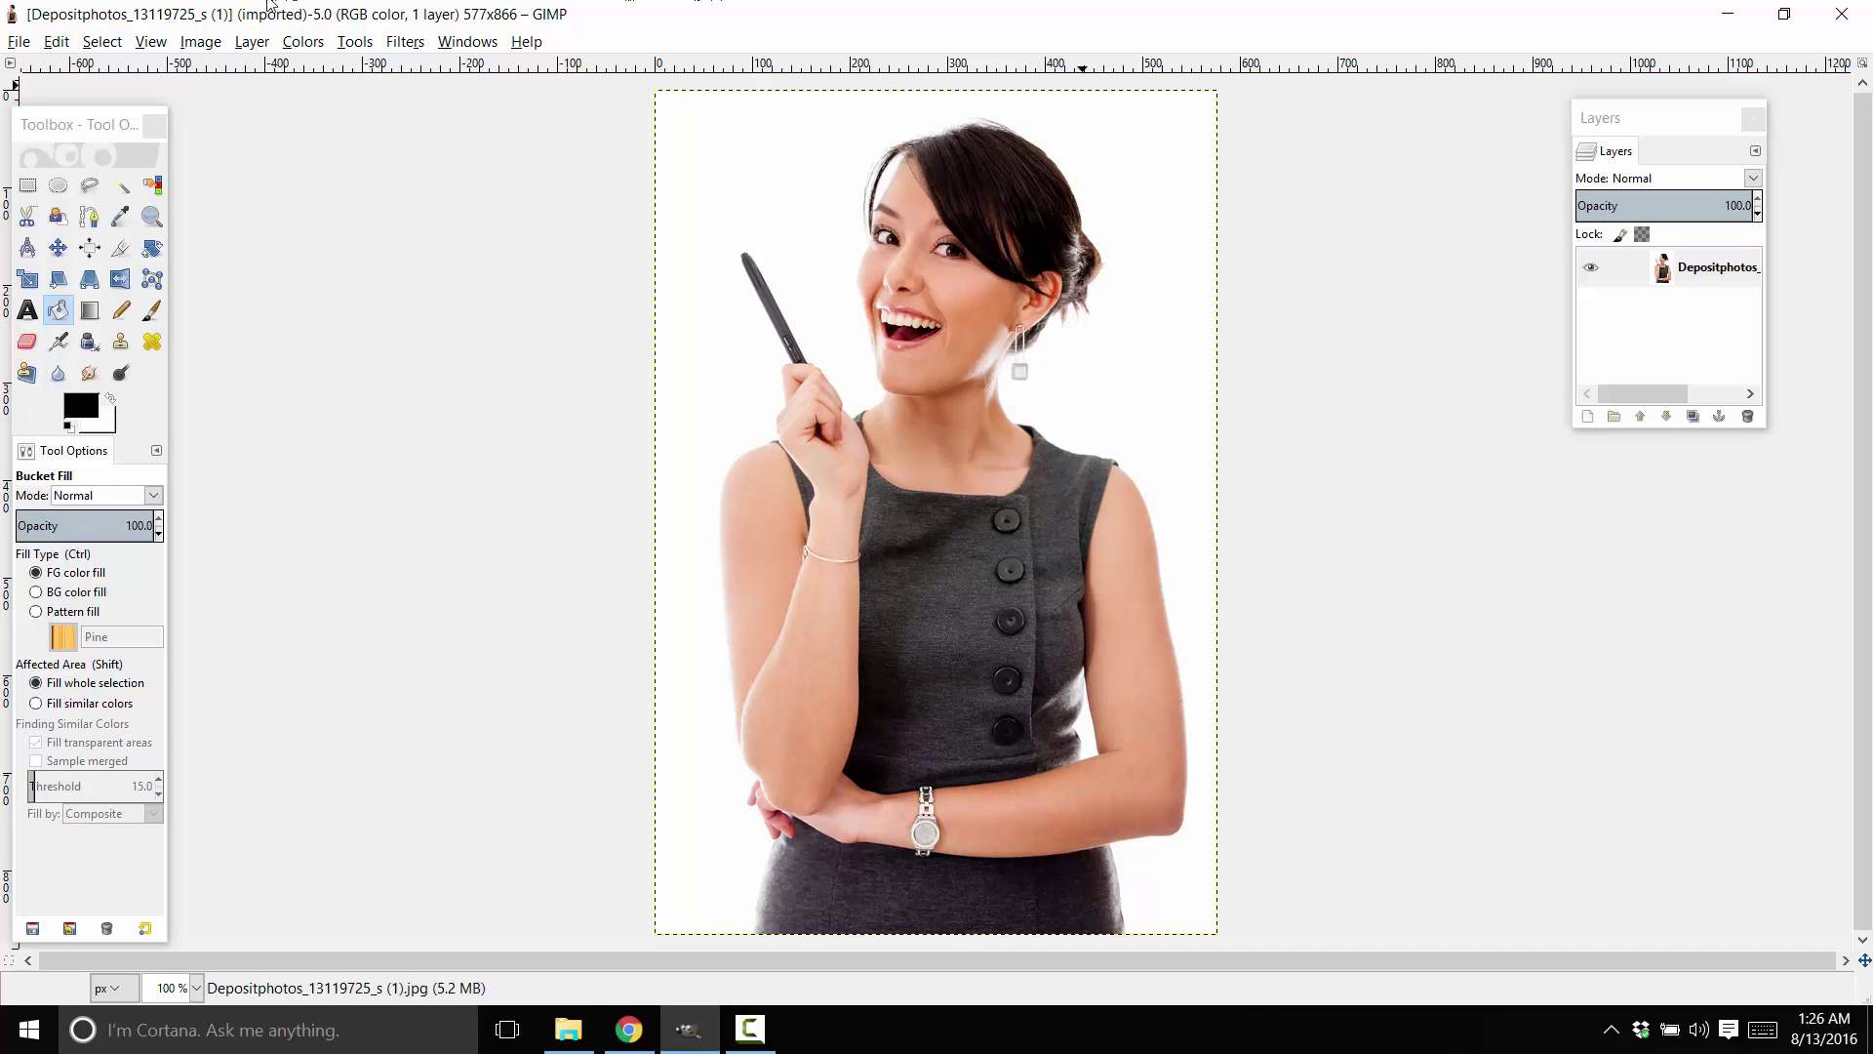
Step: Select All, then use New Guides from Selection to frame the photo's four edges
left_click(116, 41)
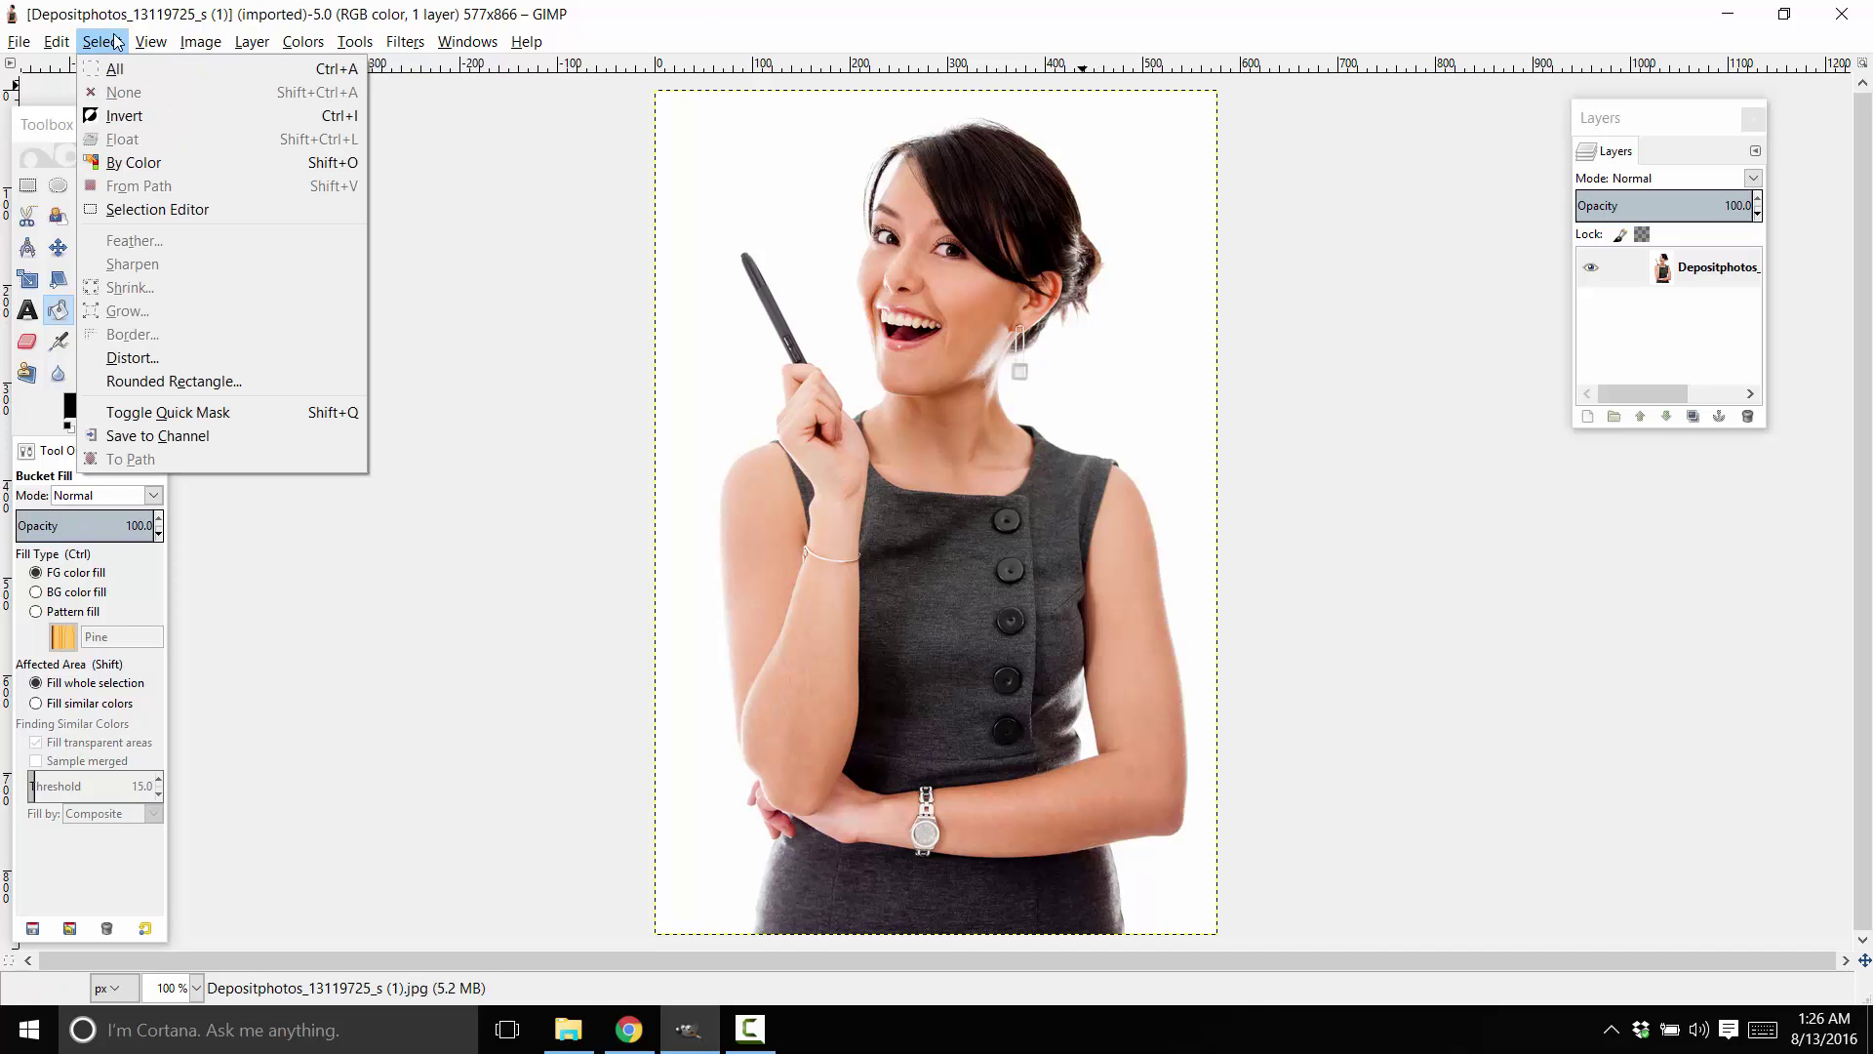
left_click(166, 75)
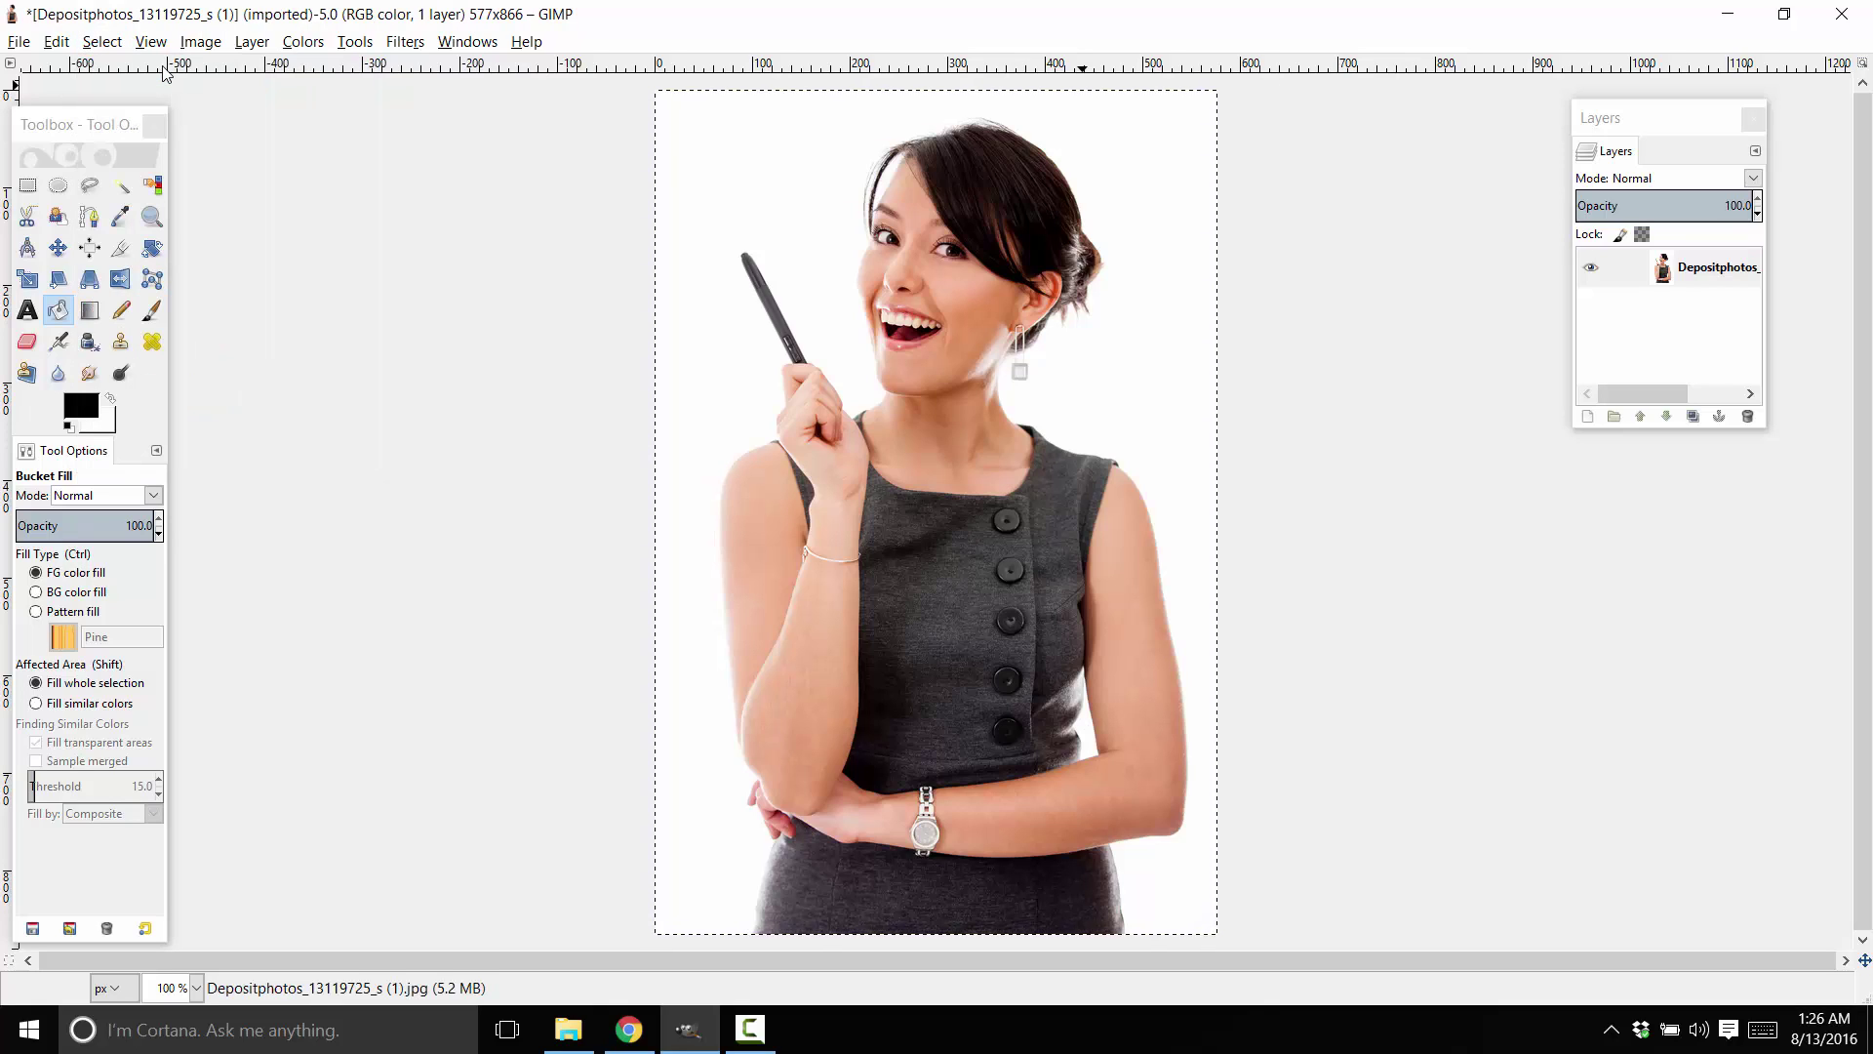
left_click(210, 46)
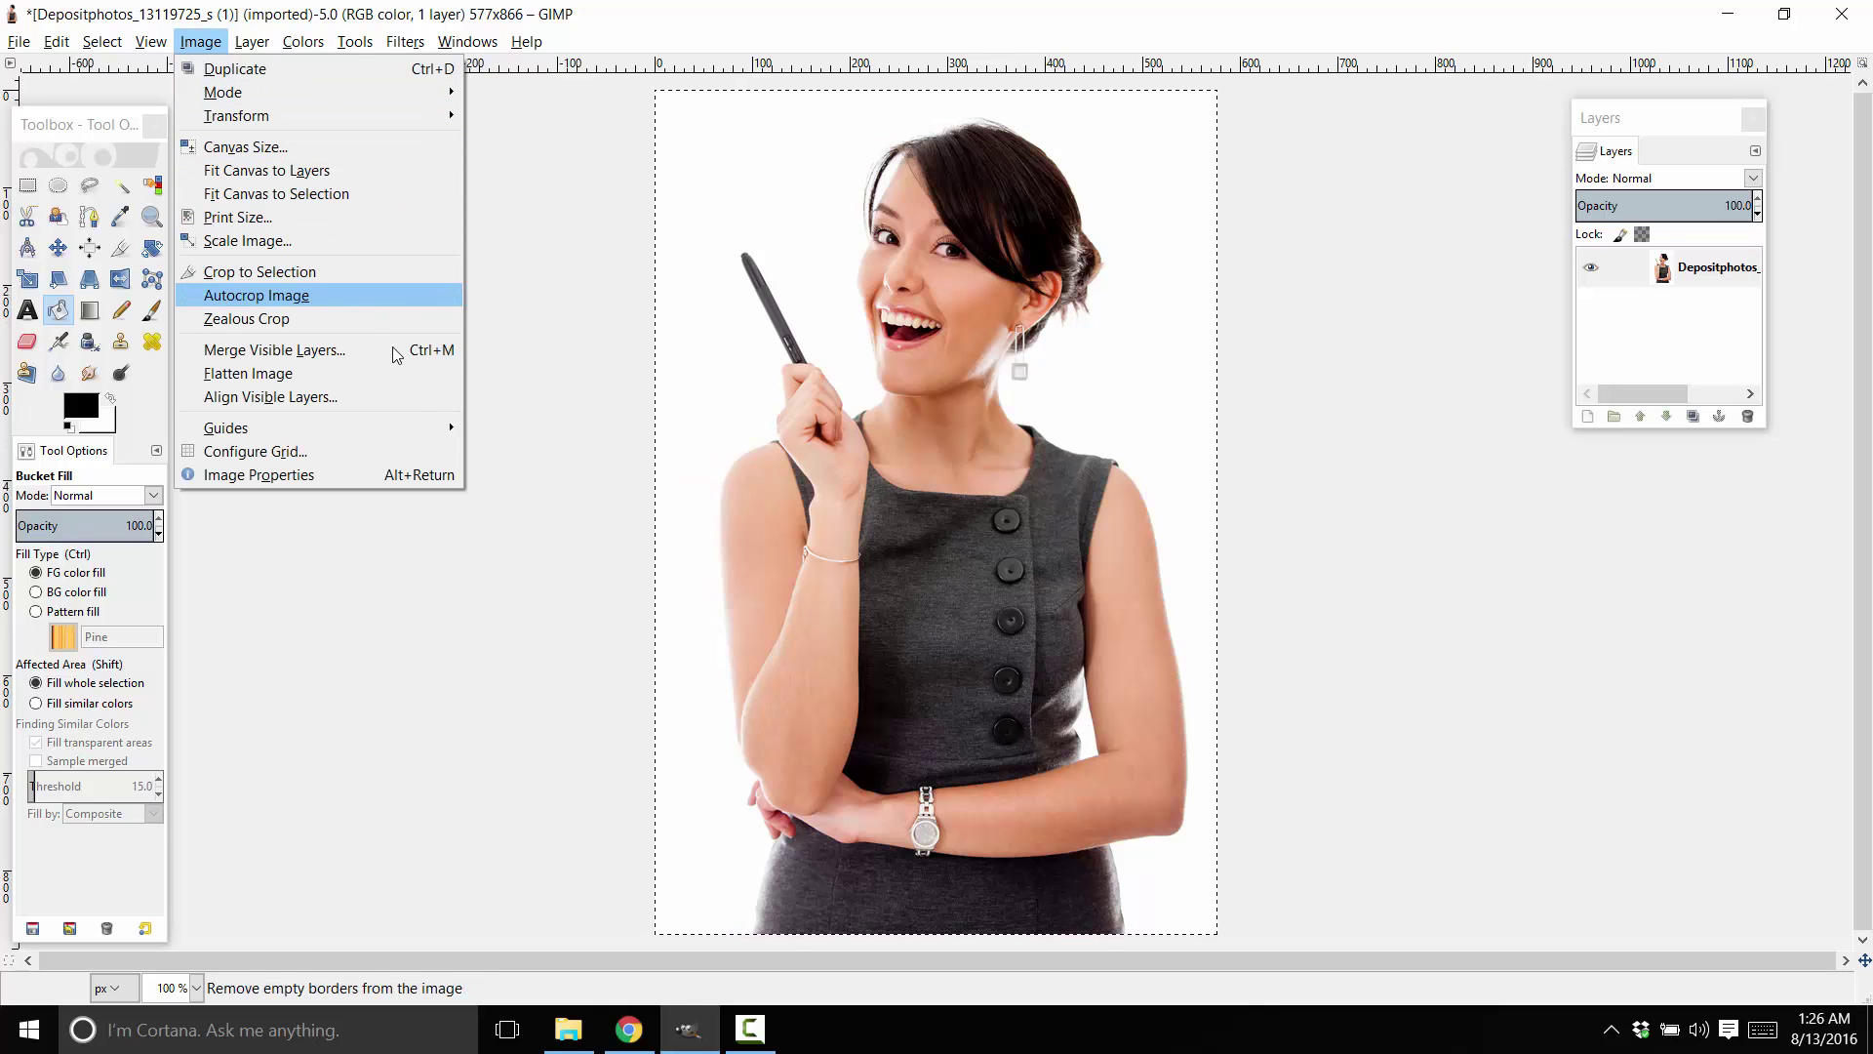
mouse_move(429, 431)
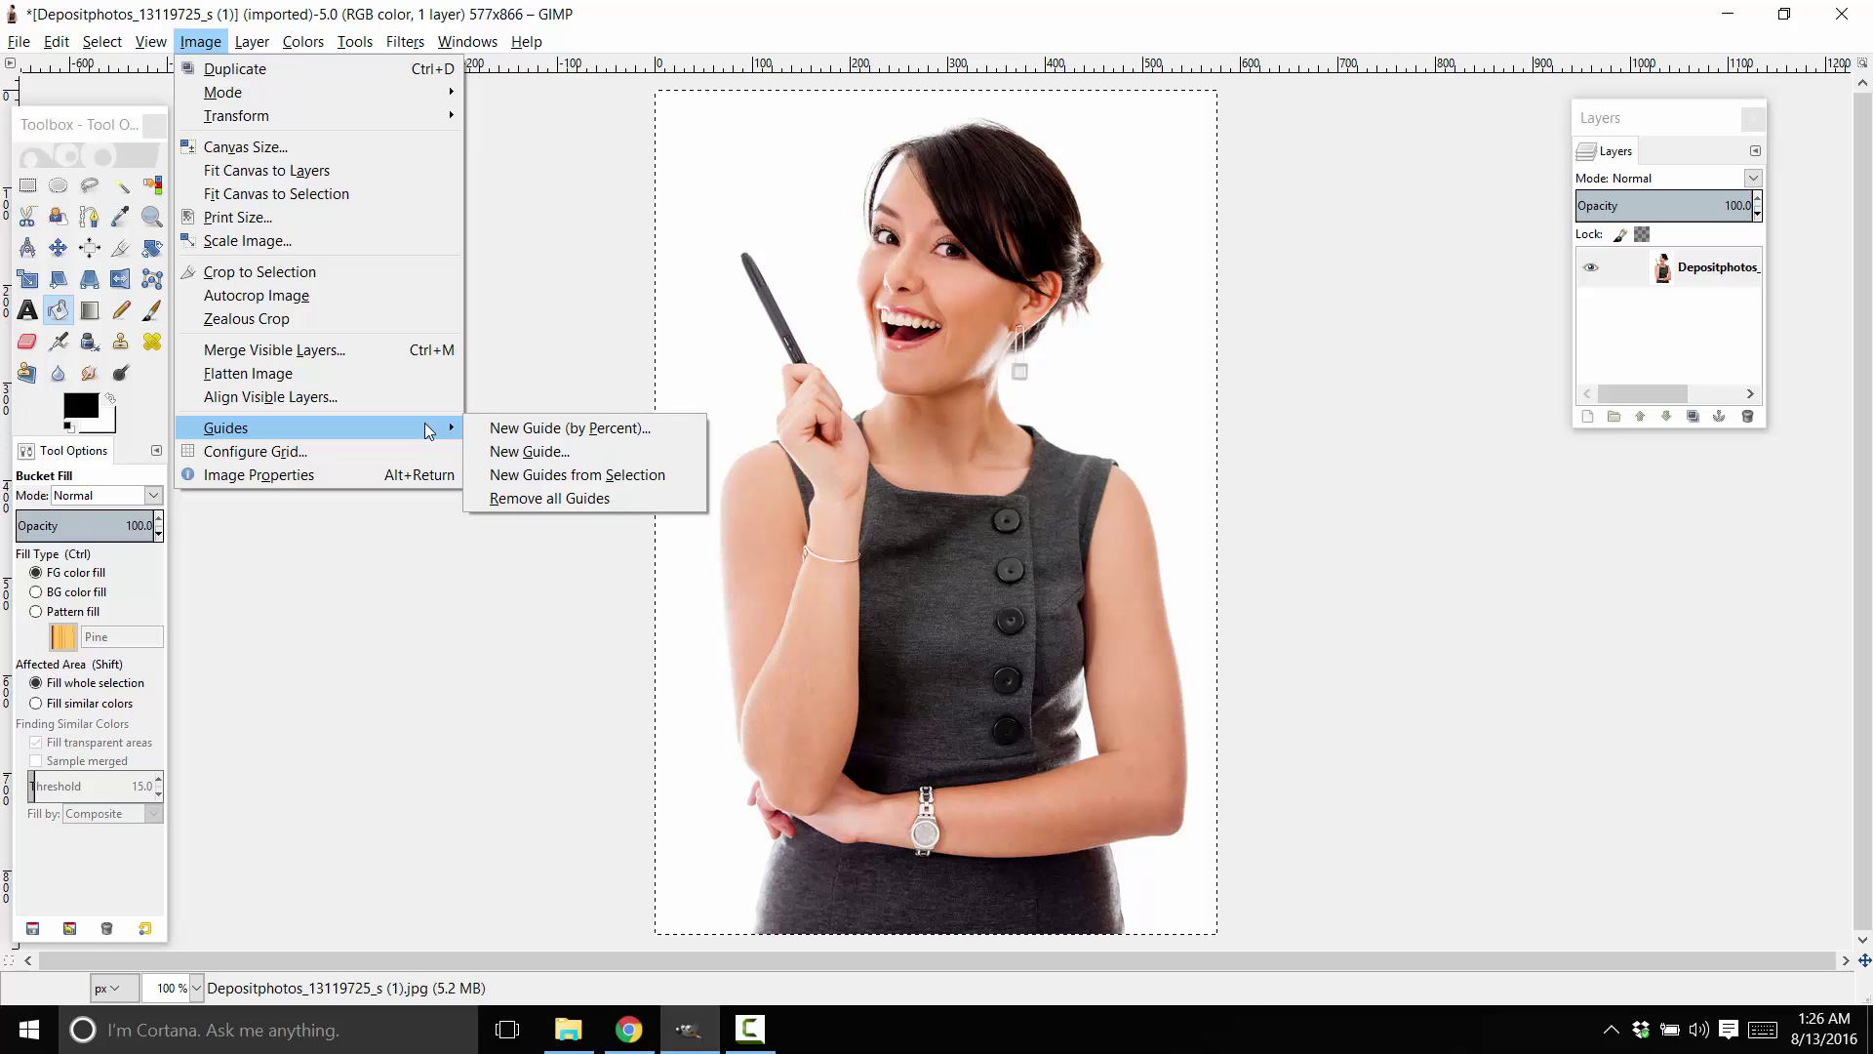
left_click(694, 474)
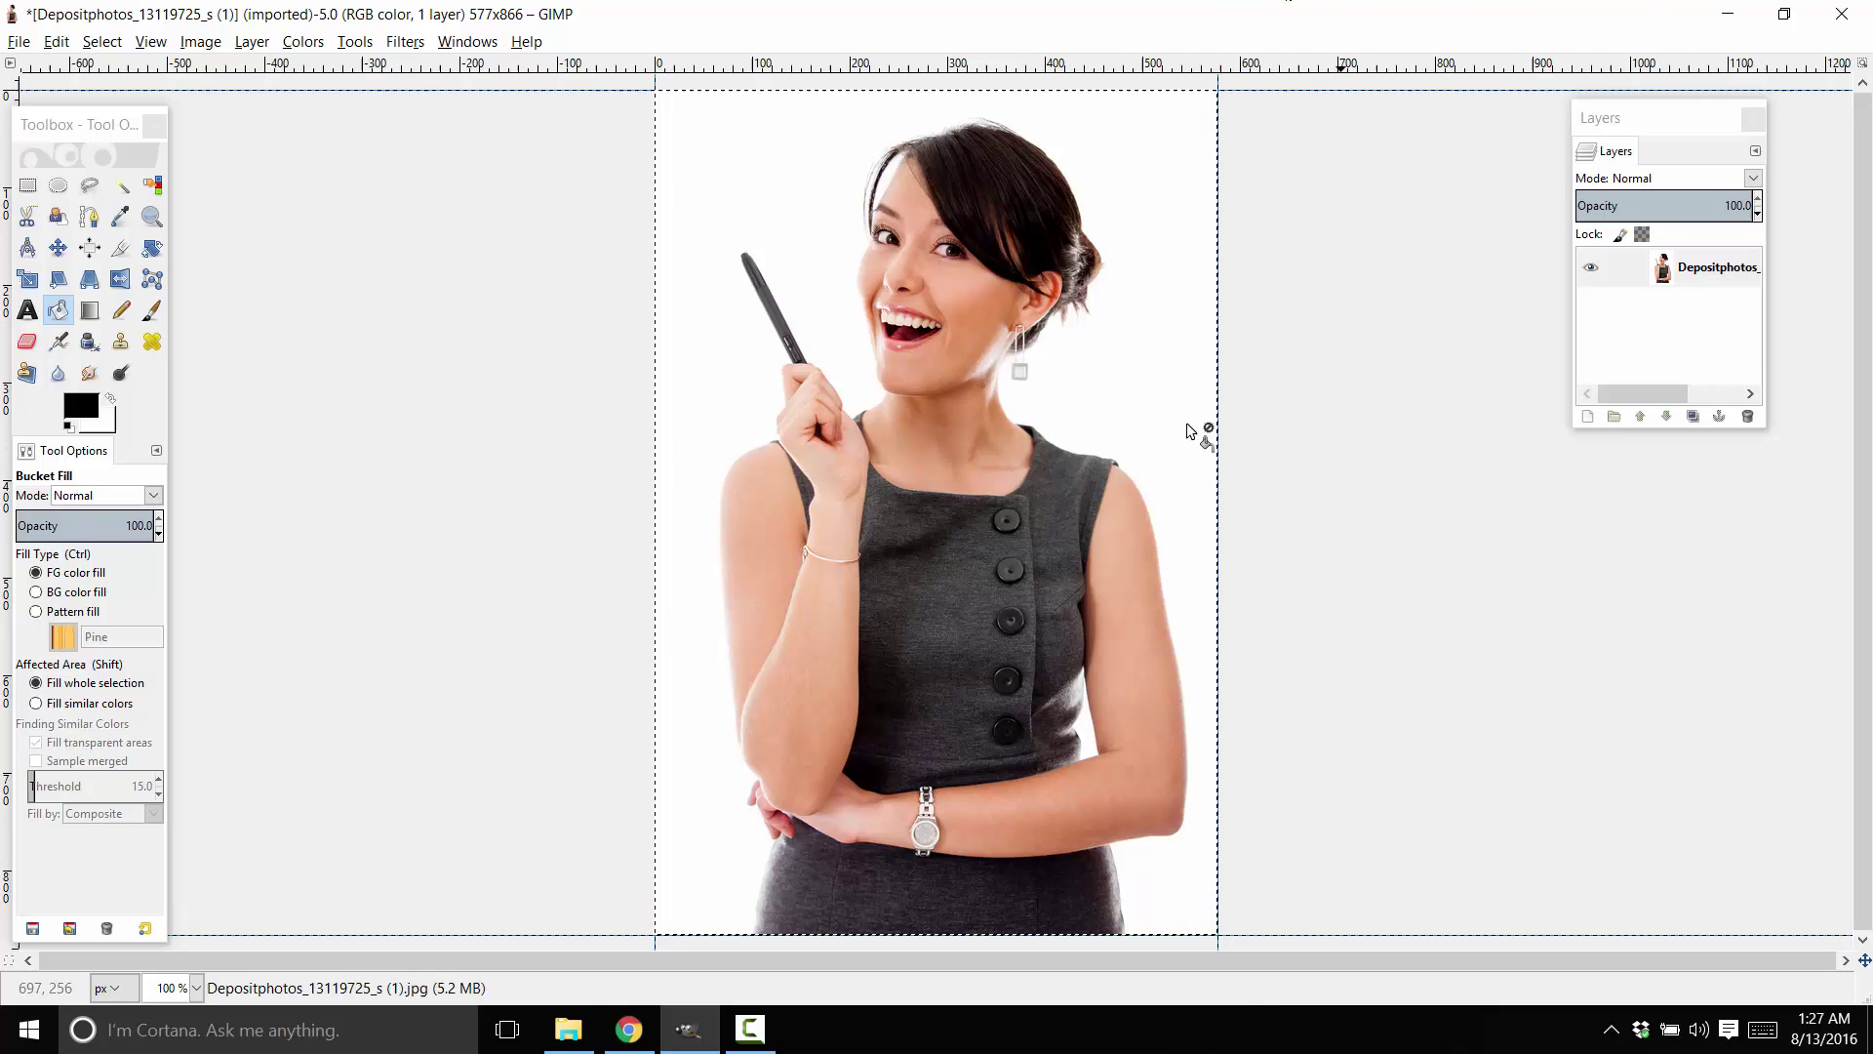
Step: Move and enlarge the Layers dock, then bring it forward via Windows > Dockable Dialogs
left_click_drag(1631, 113, 1362, 110)
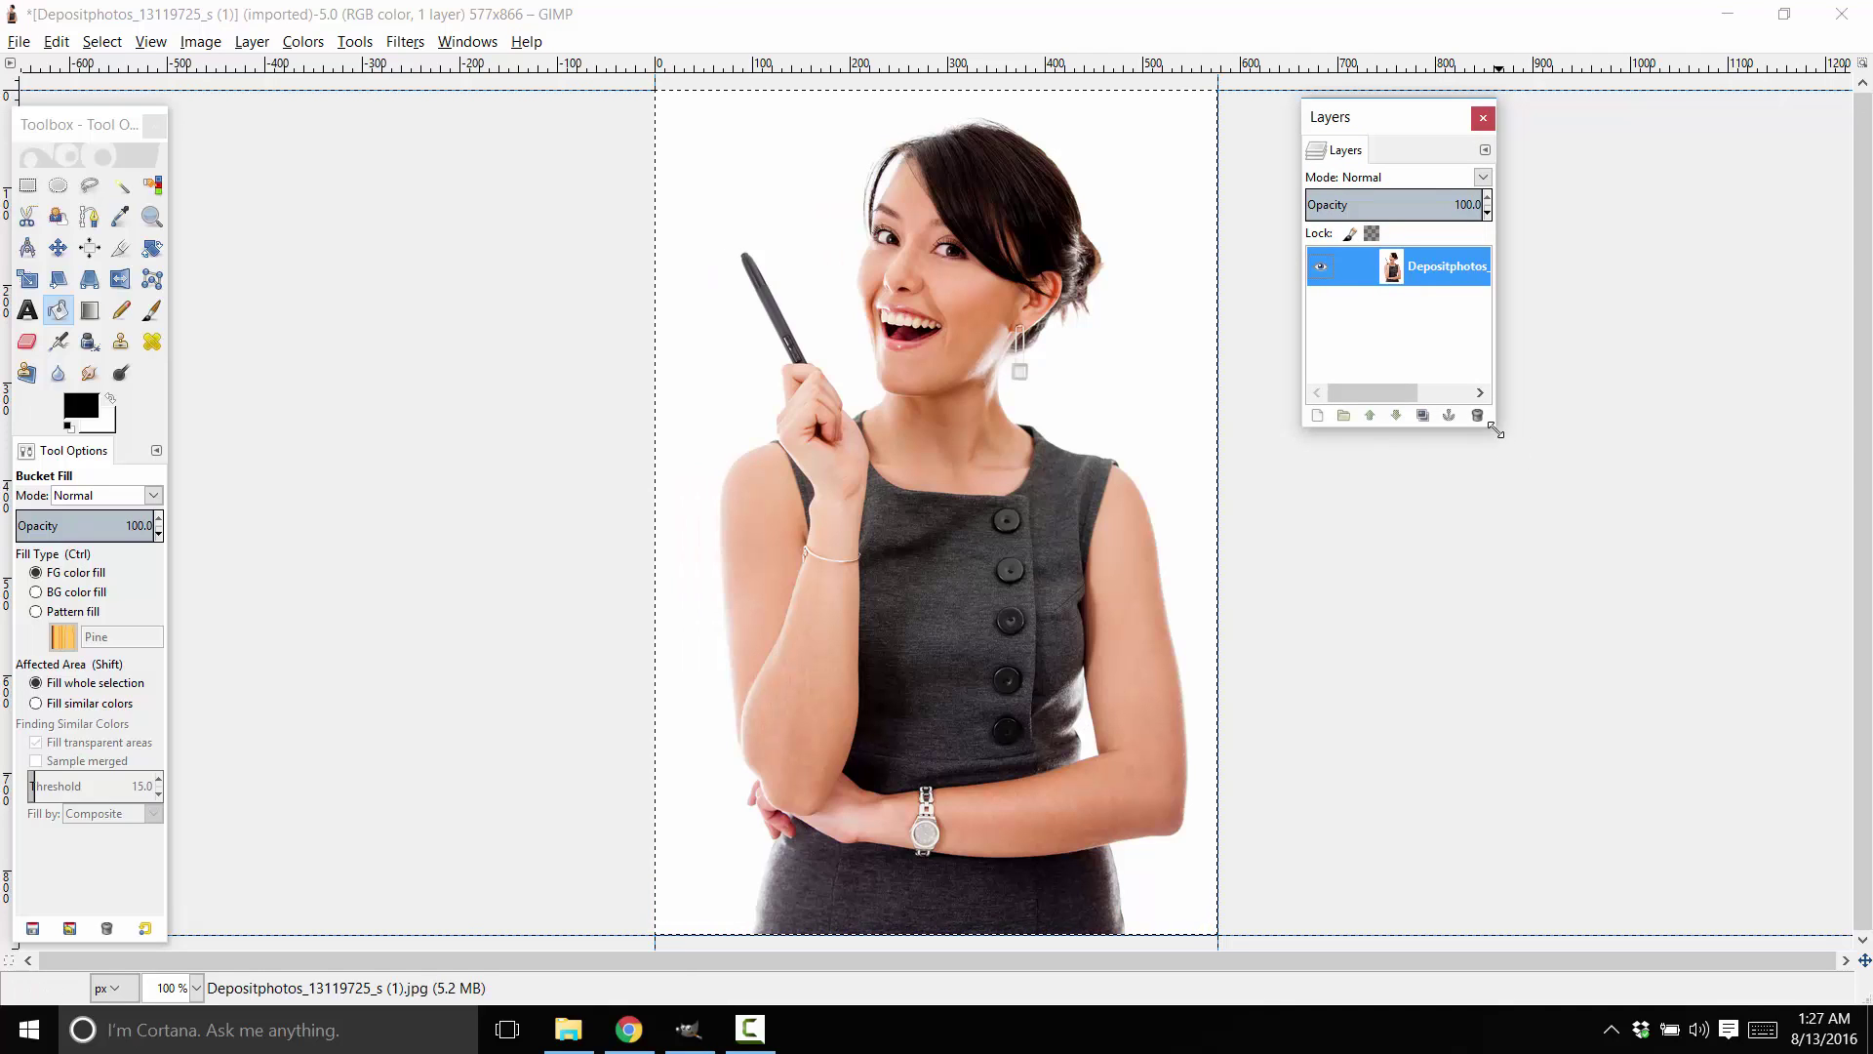
left_click_drag(1496, 425, 1702, 835)
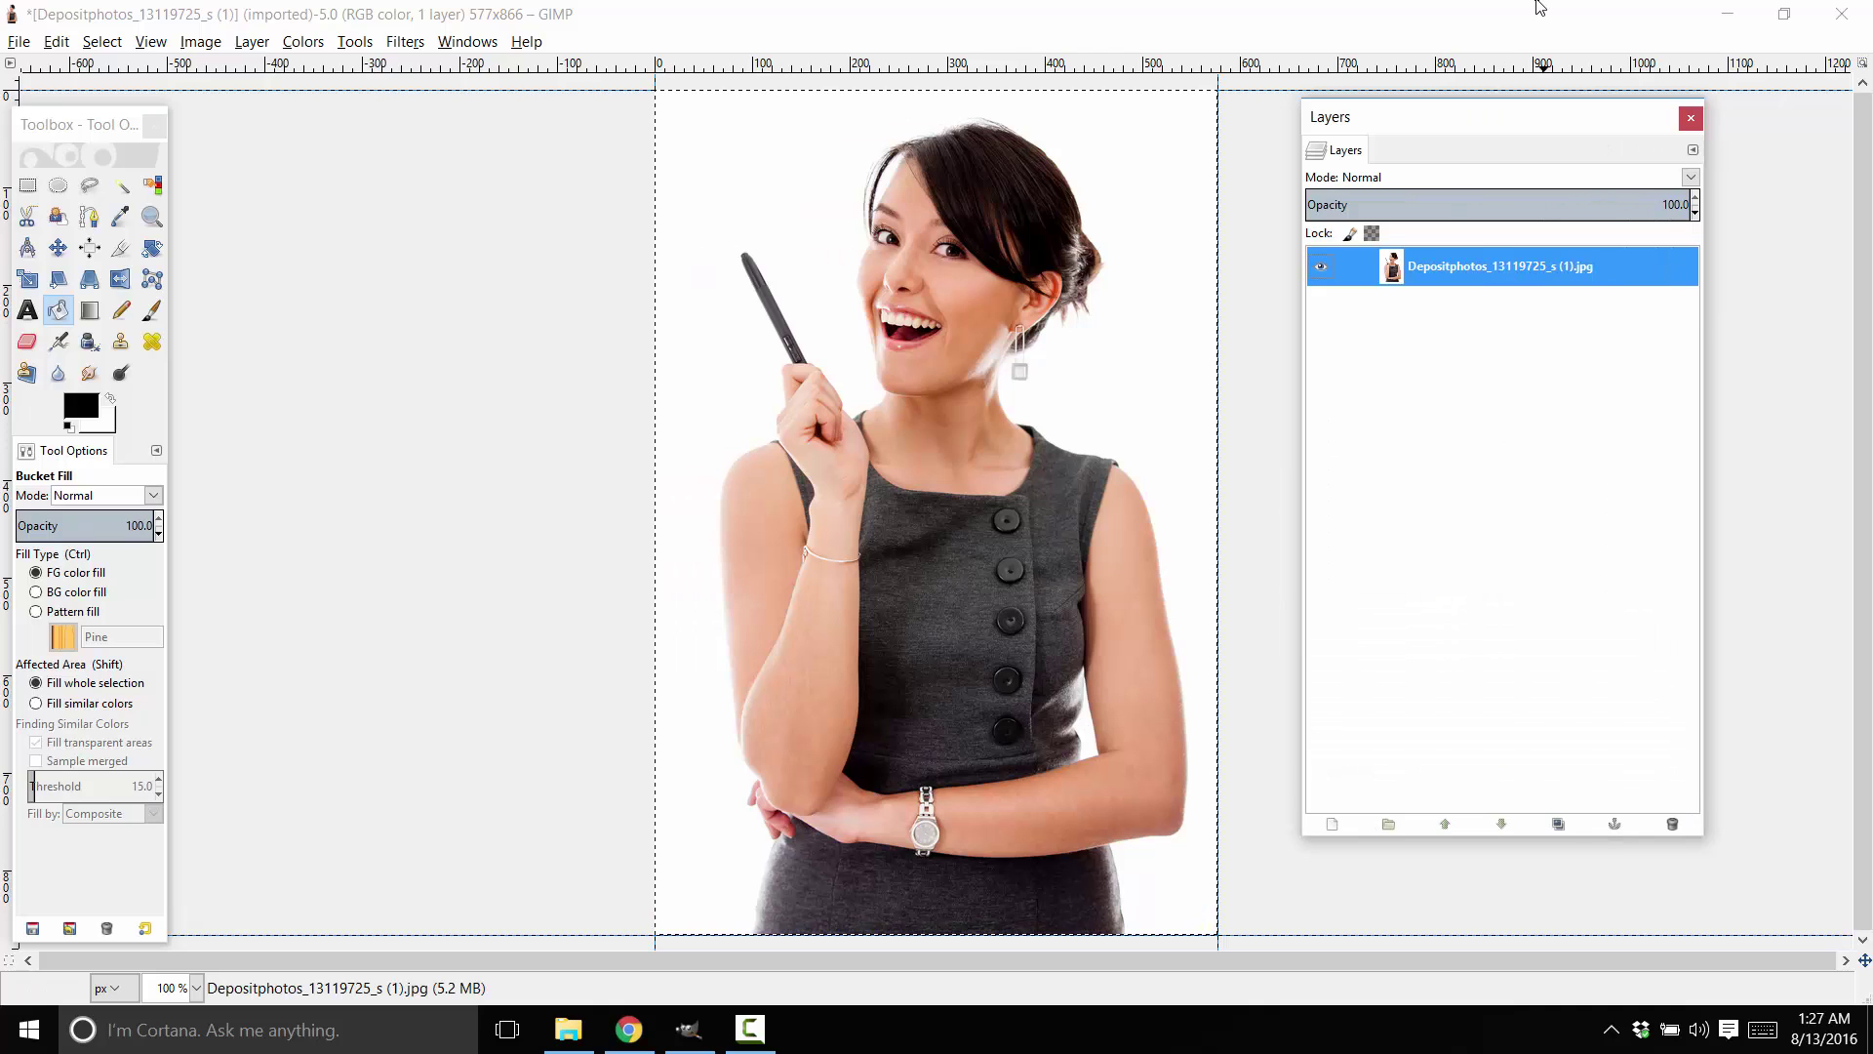
left_click(479, 41)
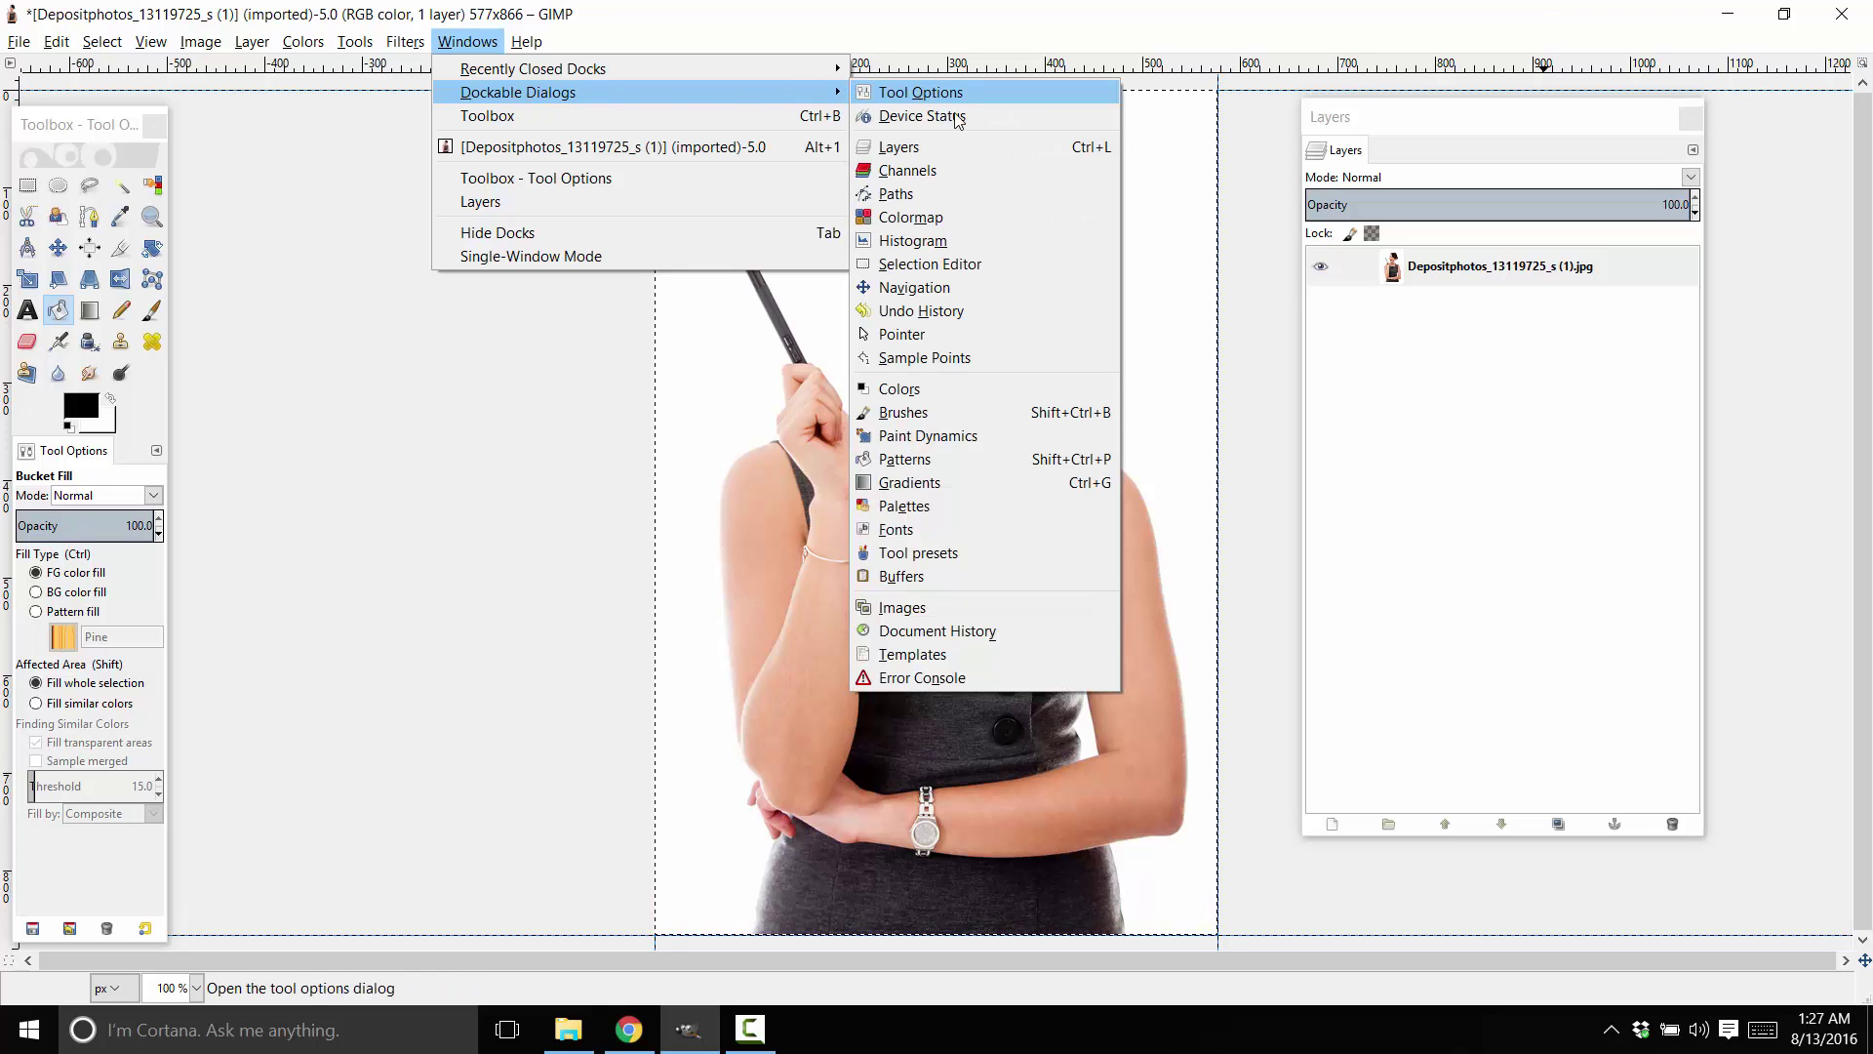
left_click(982, 151)
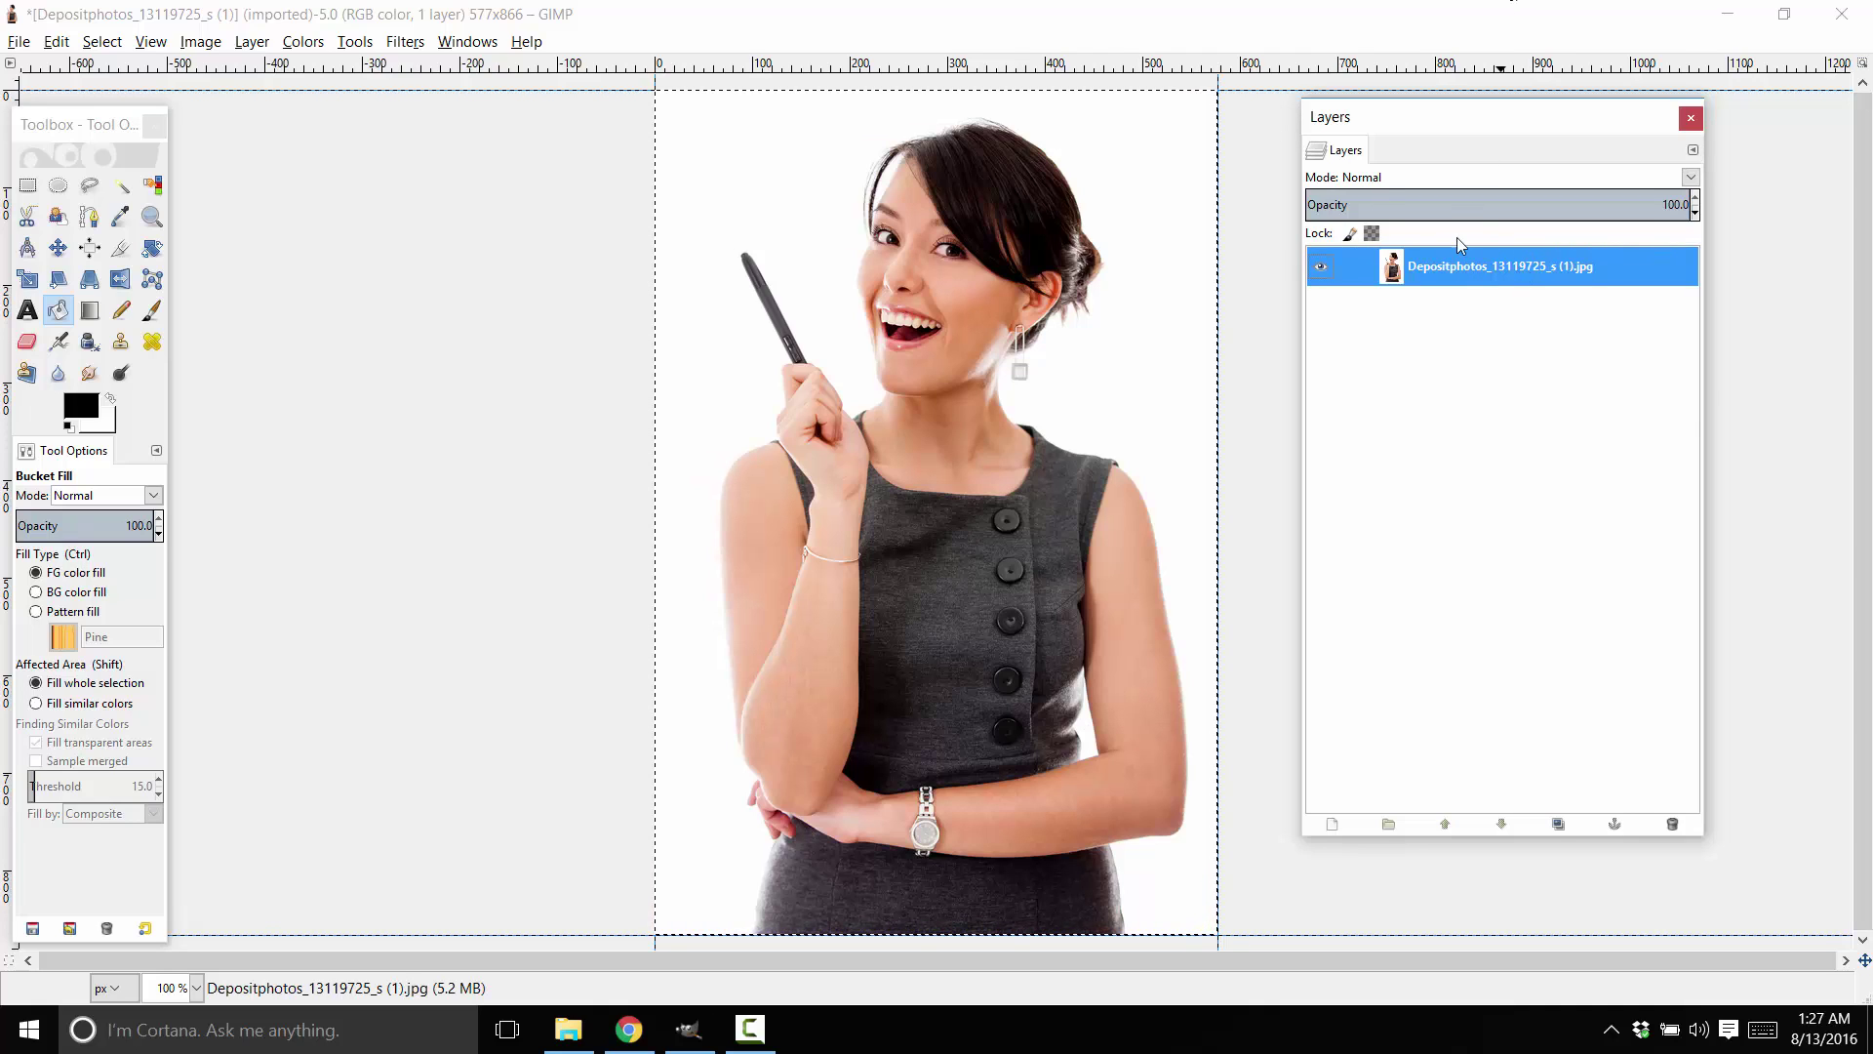
Step: Add an alpha channel to the Depositphotos_13119725_s (1).jpg layer
right_click(1456, 273)
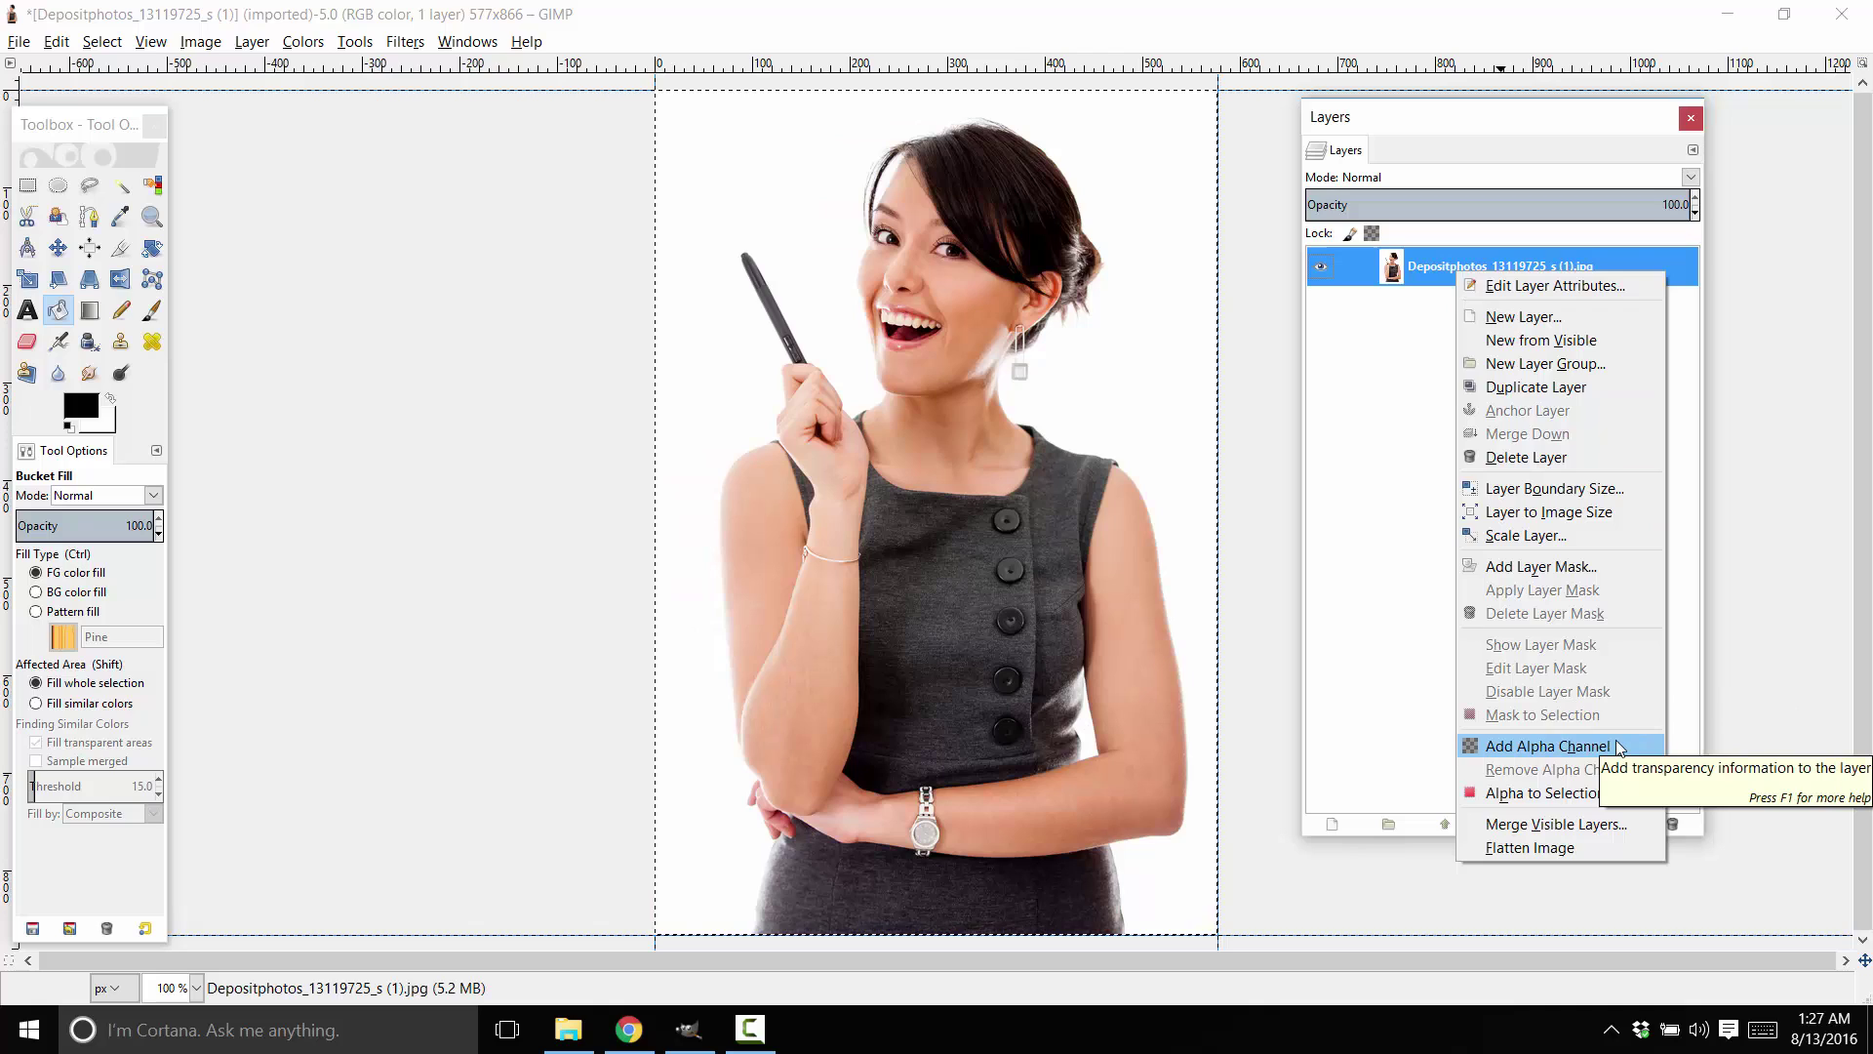
left_click(1548, 746)
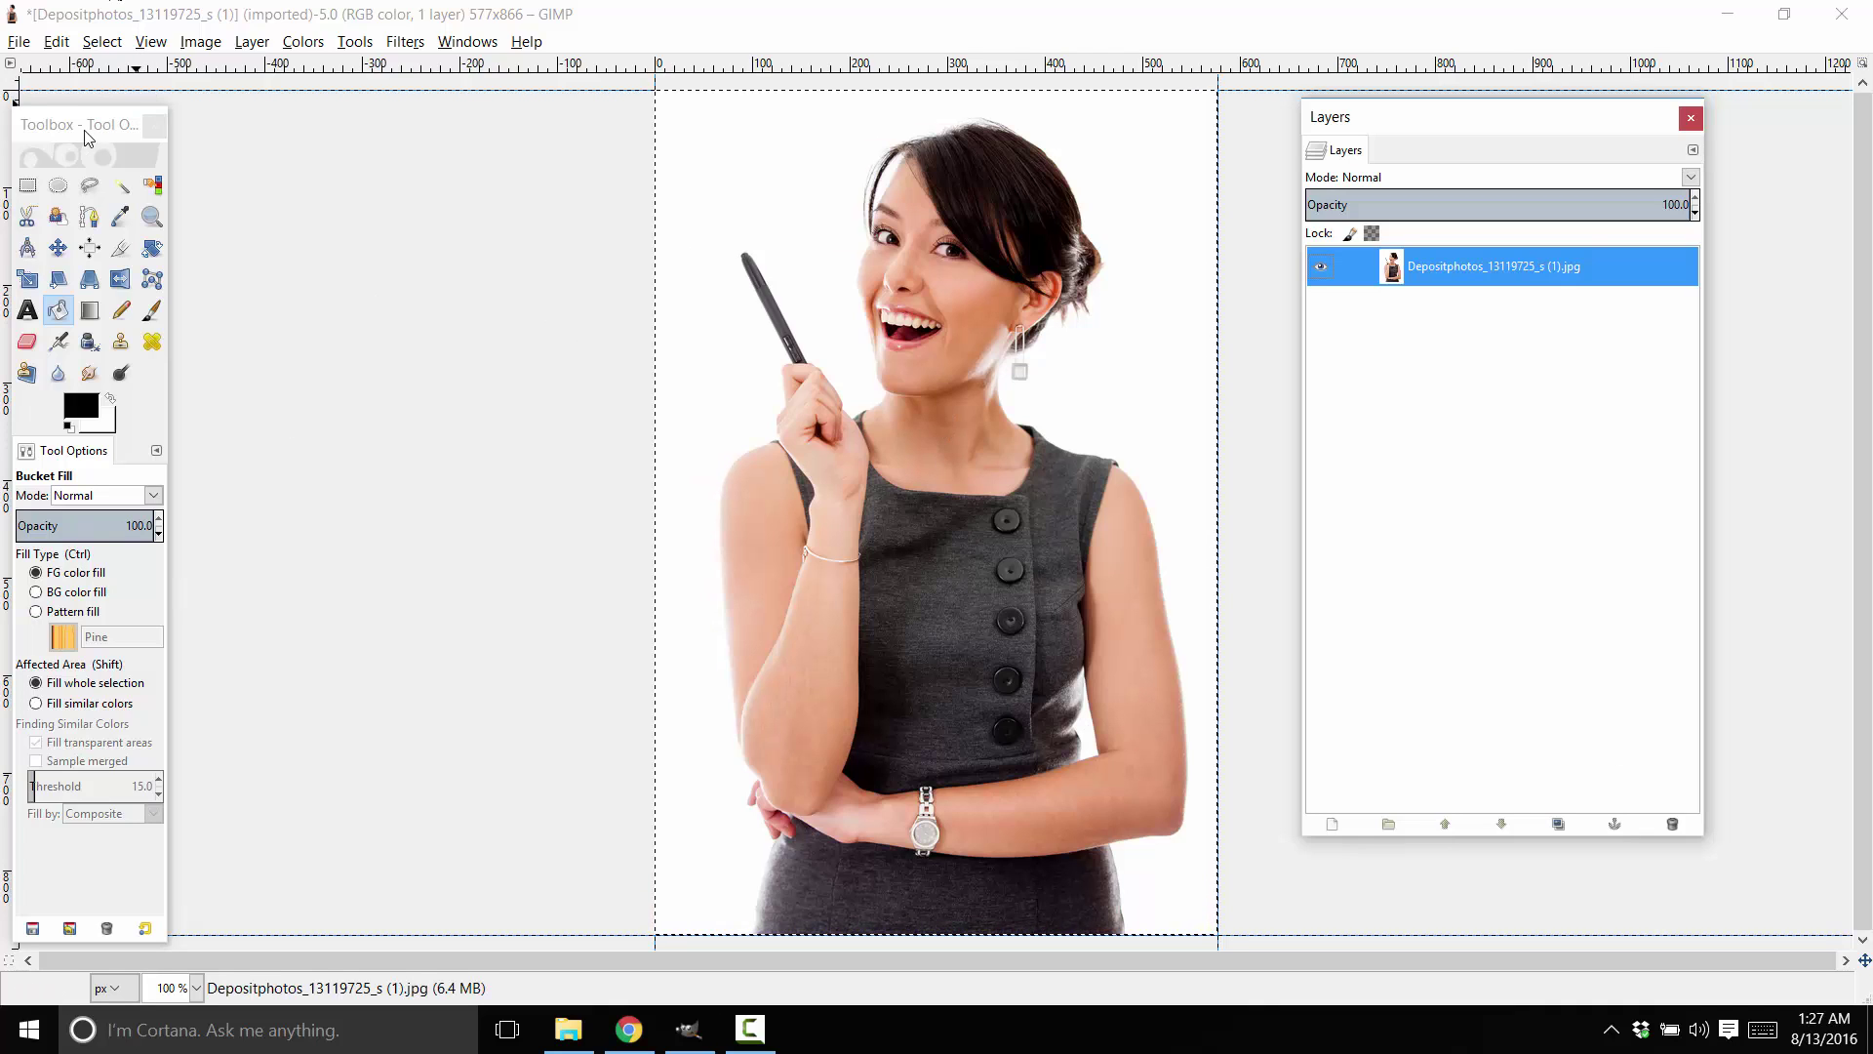
Step: Reposition and widen the toolbox, then pick Select by Color (threshold 15.0, antialiasing on)
left_click_drag(57, 129, 212, 104)
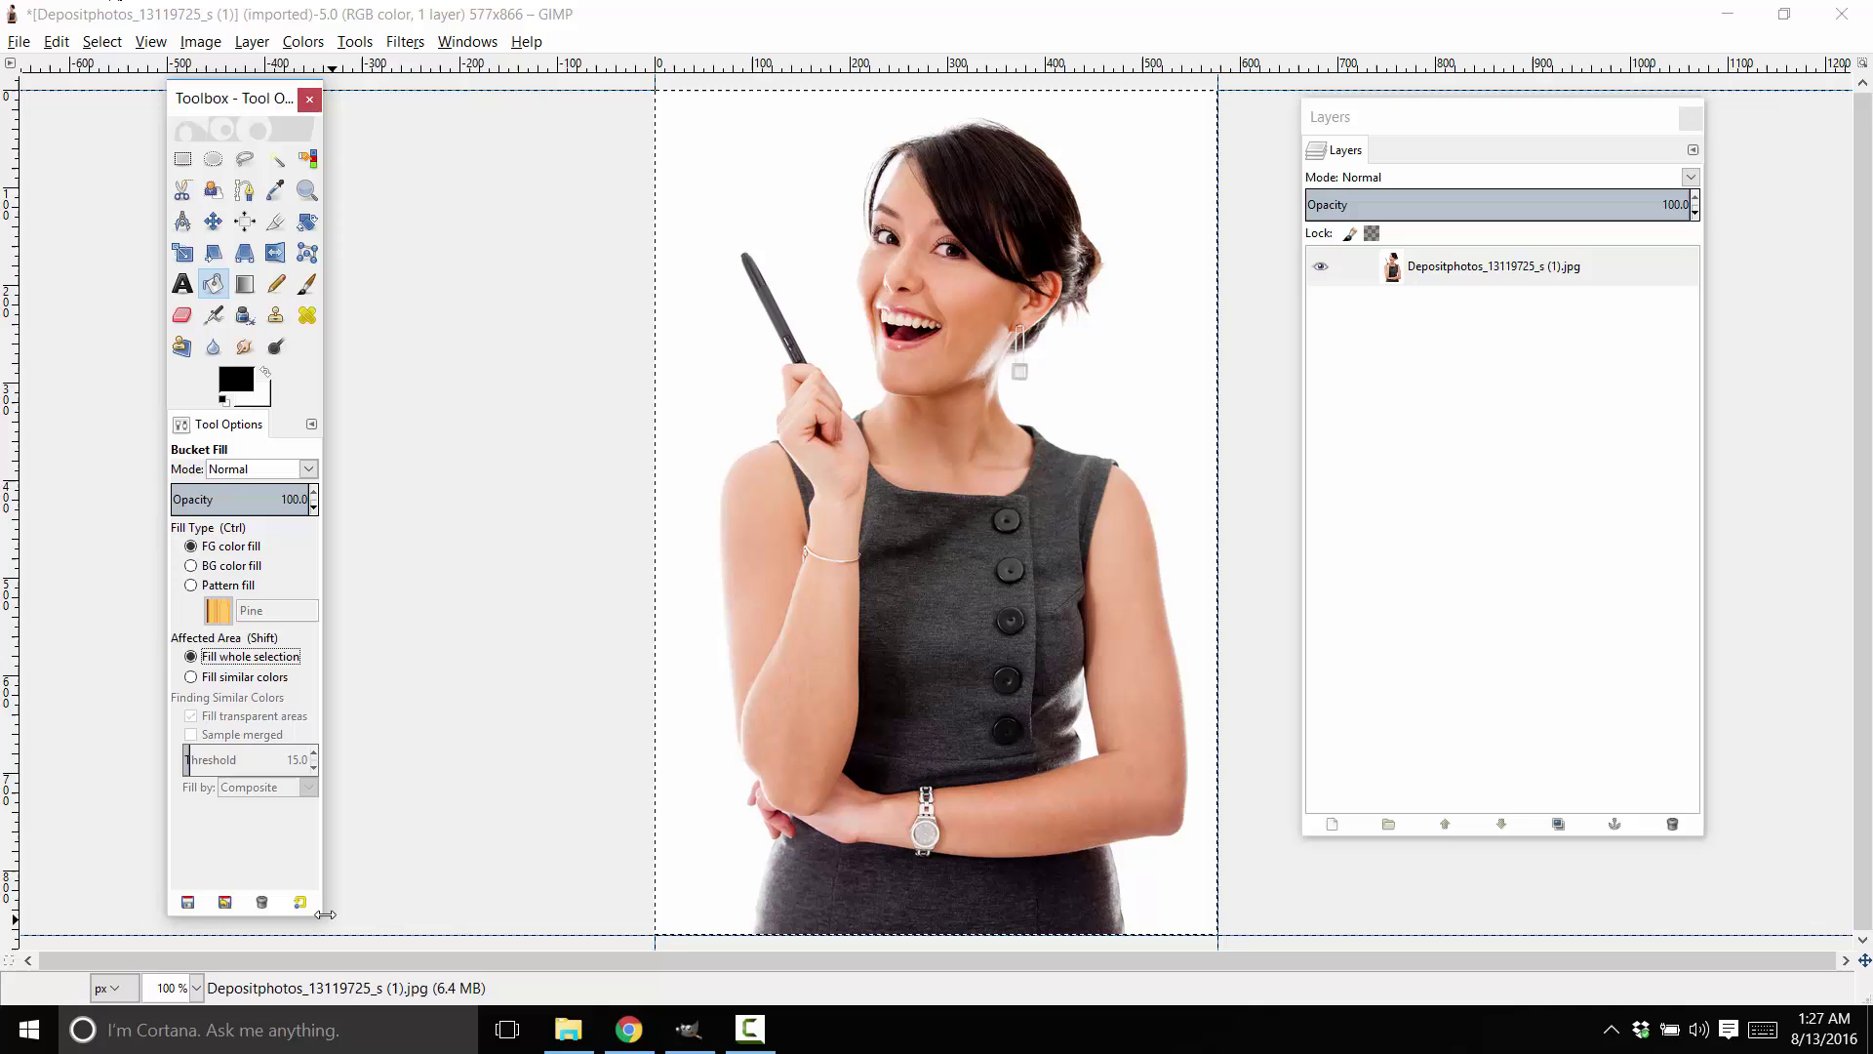
left_click_drag(323, 912, 512, 906)
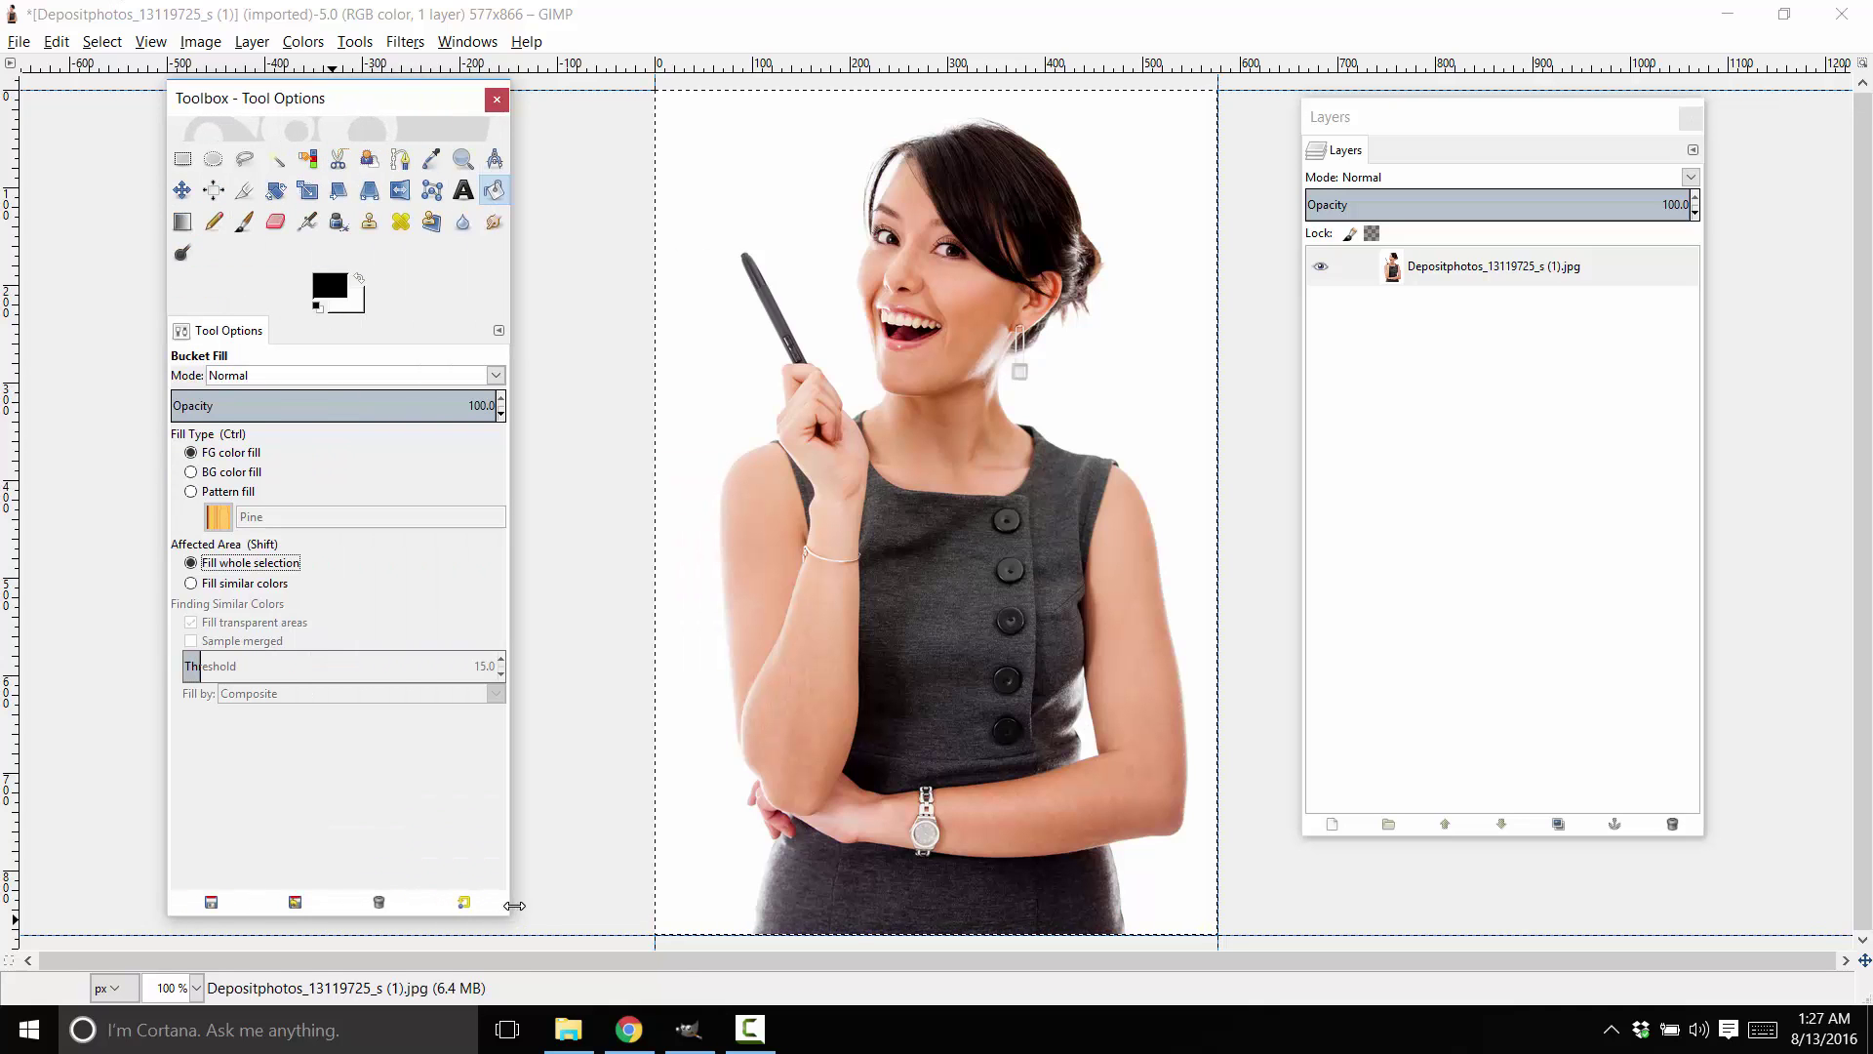
left_click_drag(410, 105, 275, 113)
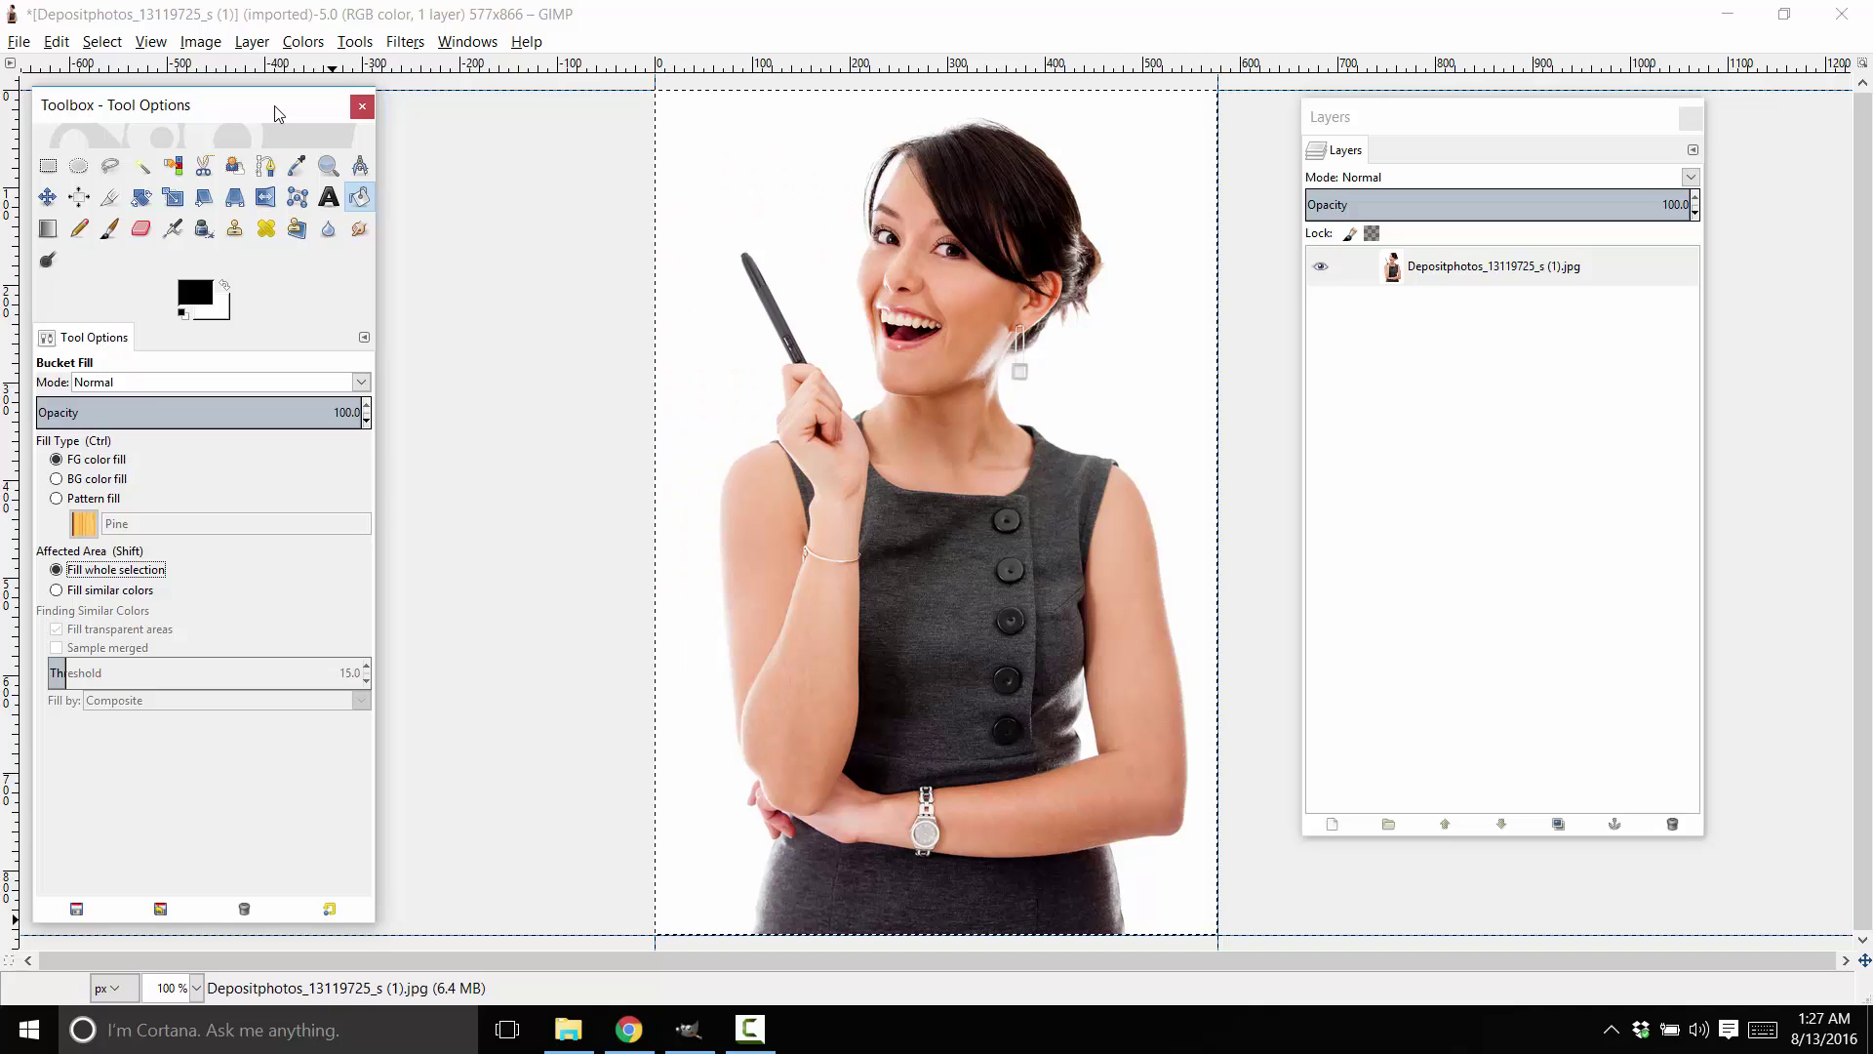
left_click(186, 182)
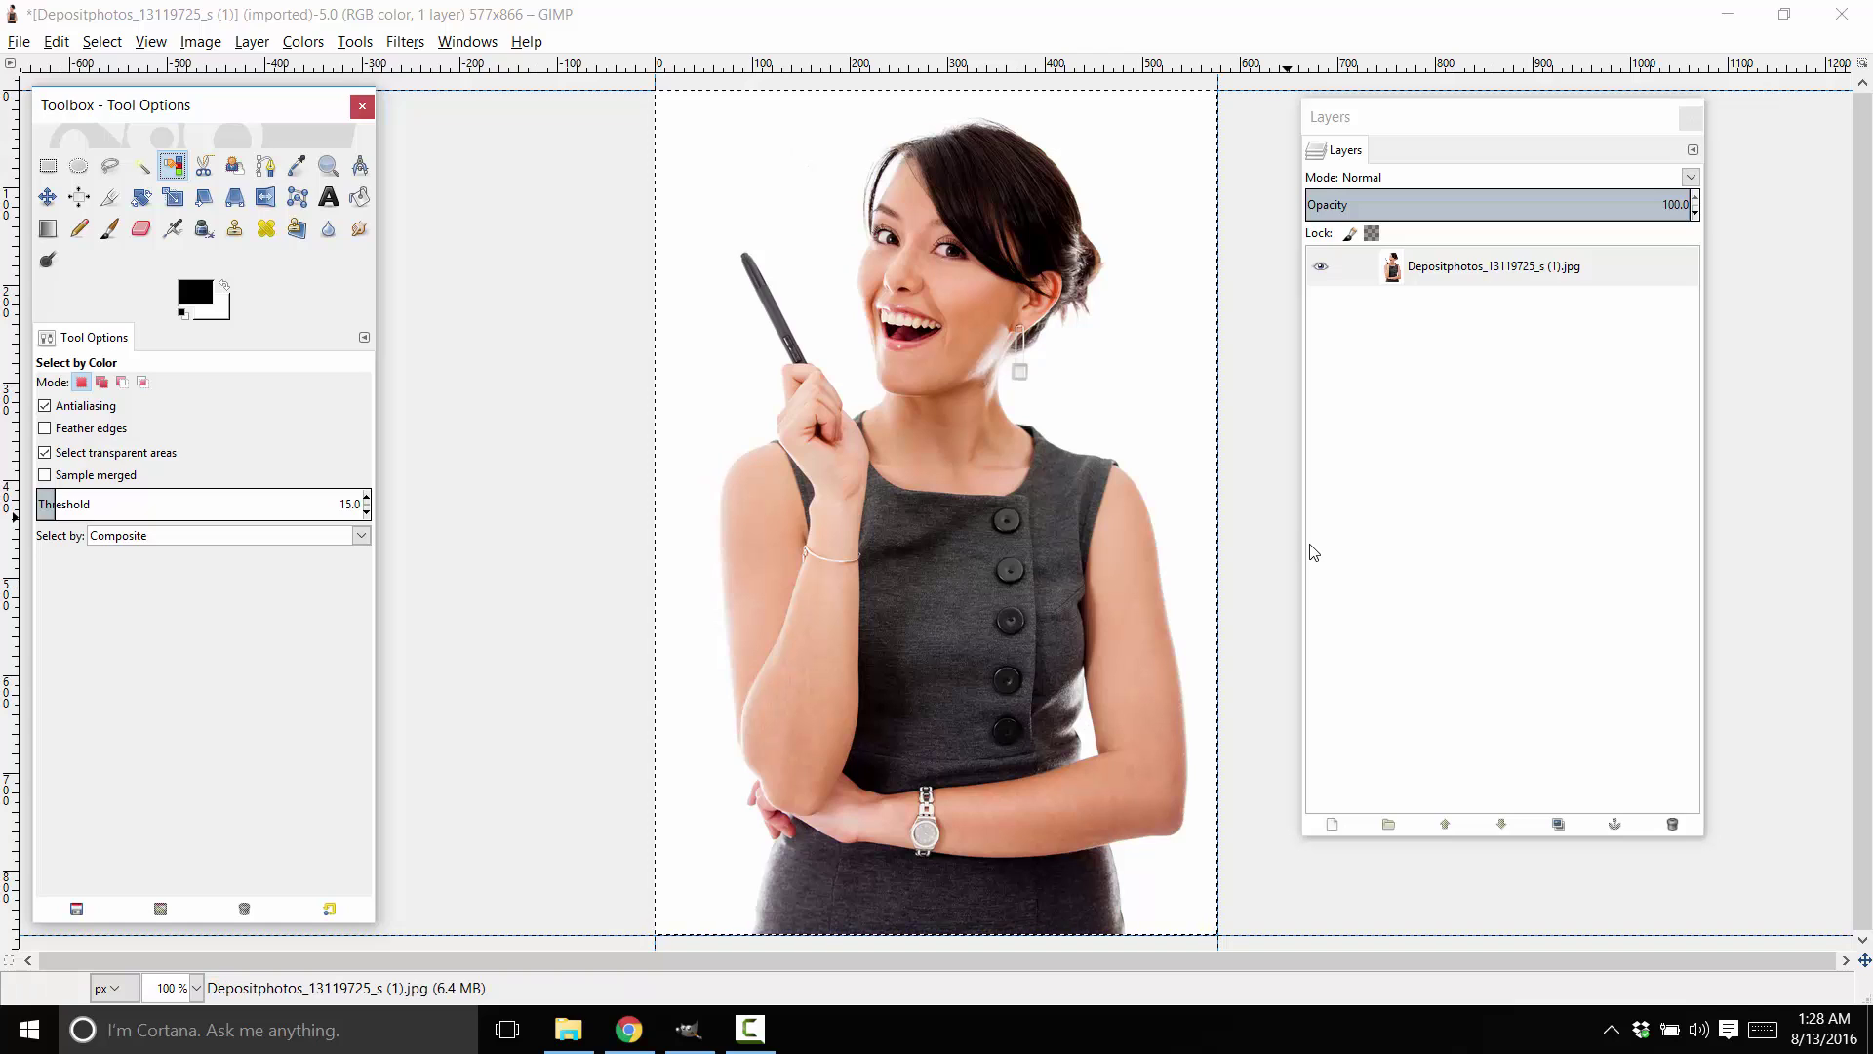
Step: Select the photo's white background by colour, outlining the businesswoman
left_click(731, 134)
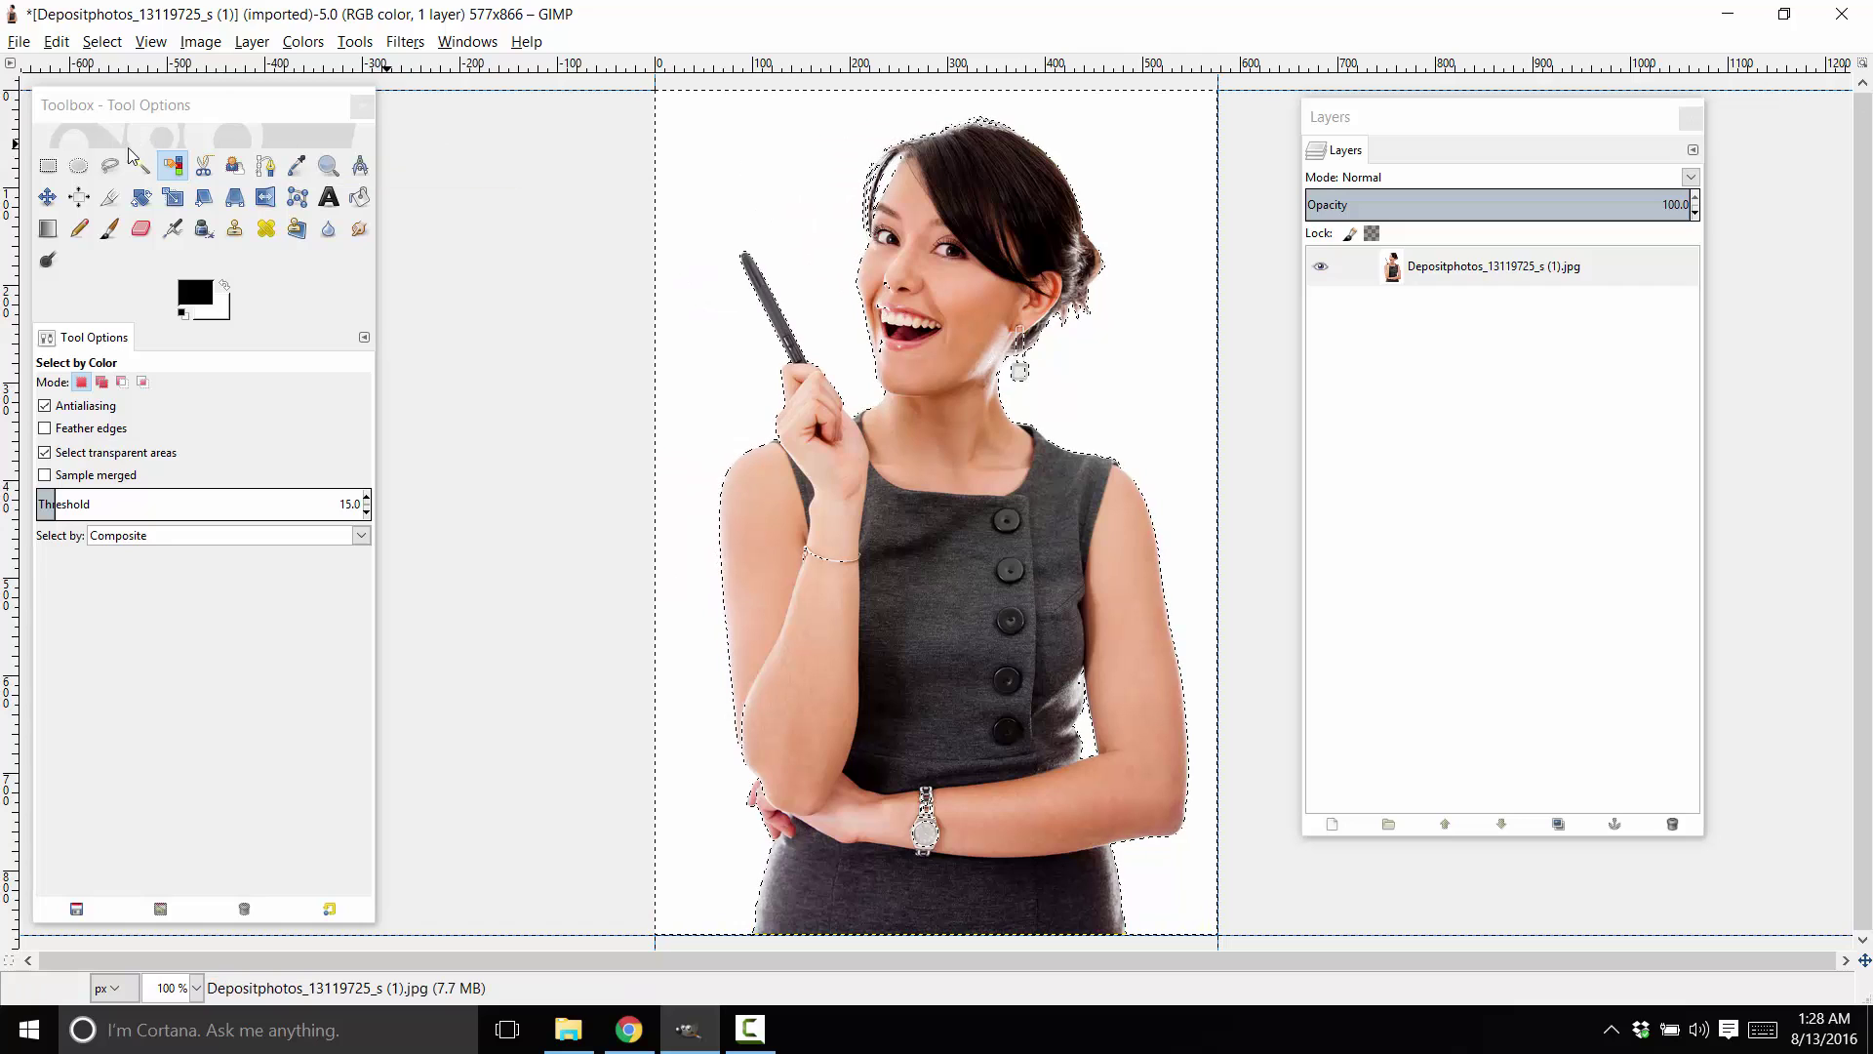
Step: Switch to the Eraser with the hardness-100 brush at size 312.59
left_click(141, 228)
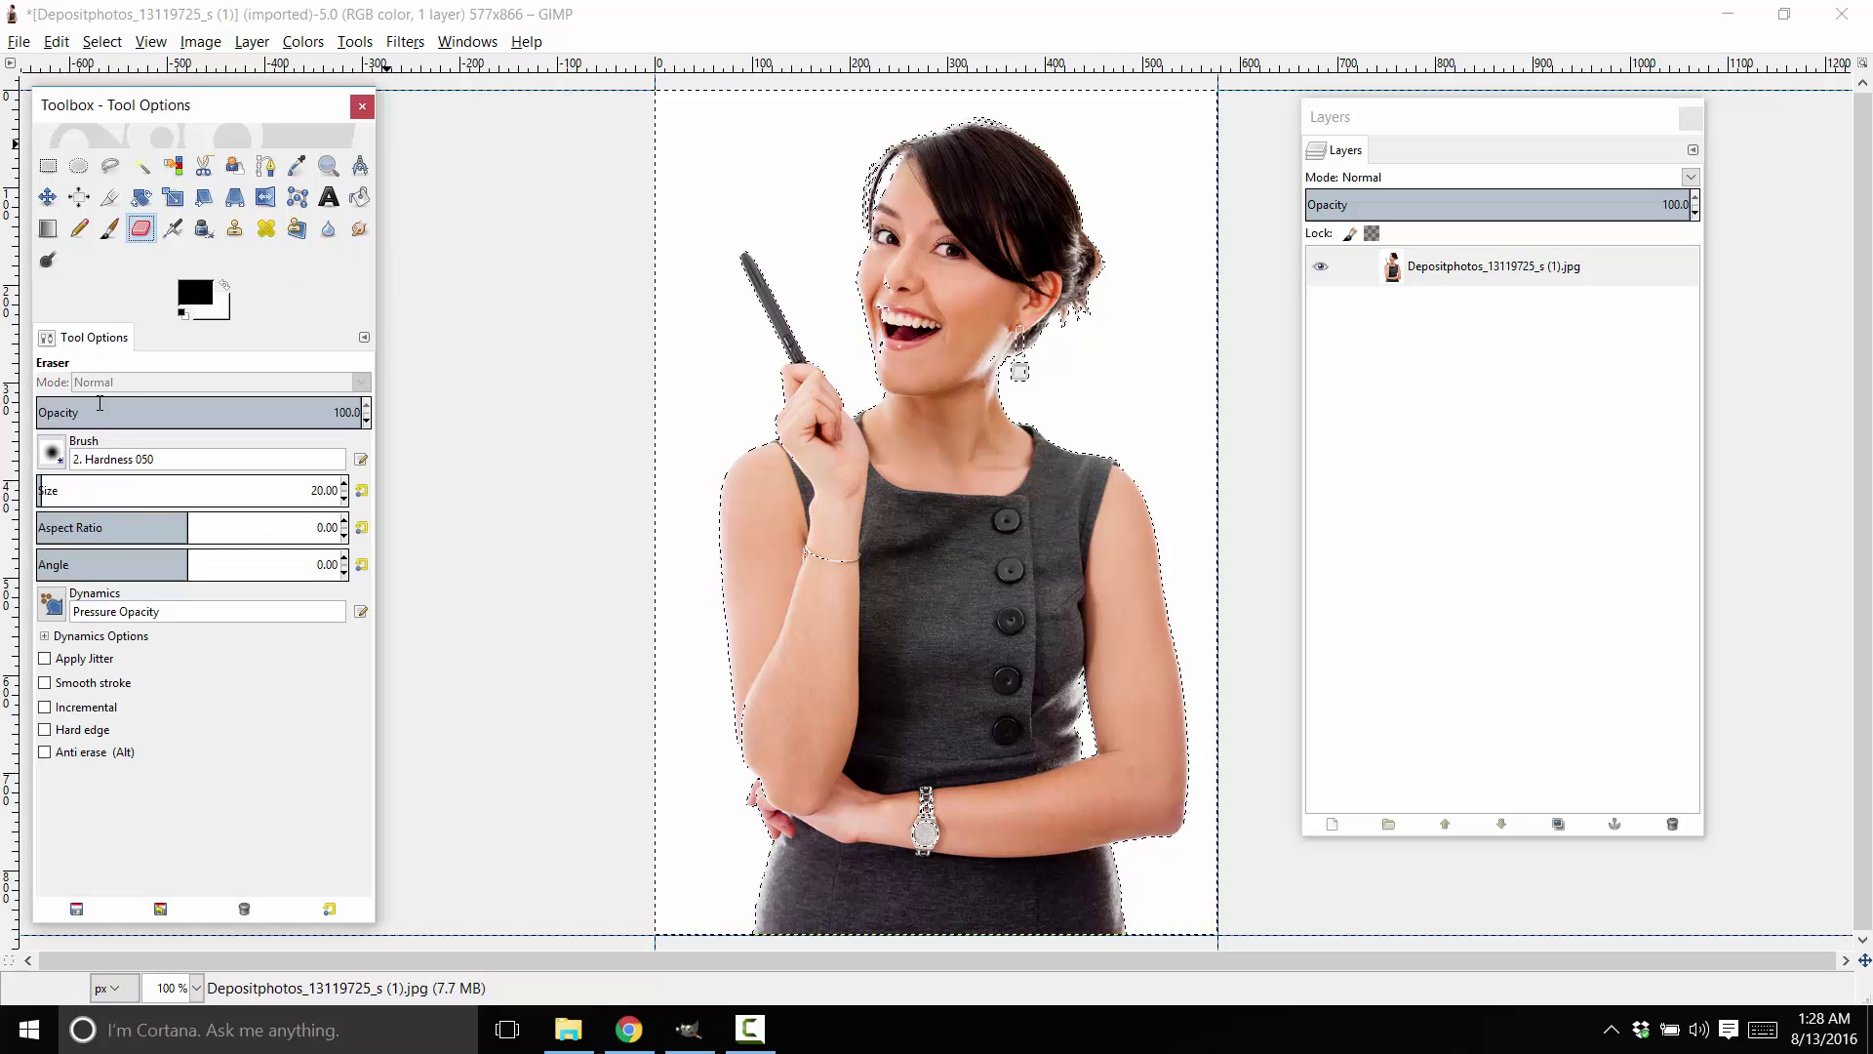
left_click(51, 453)
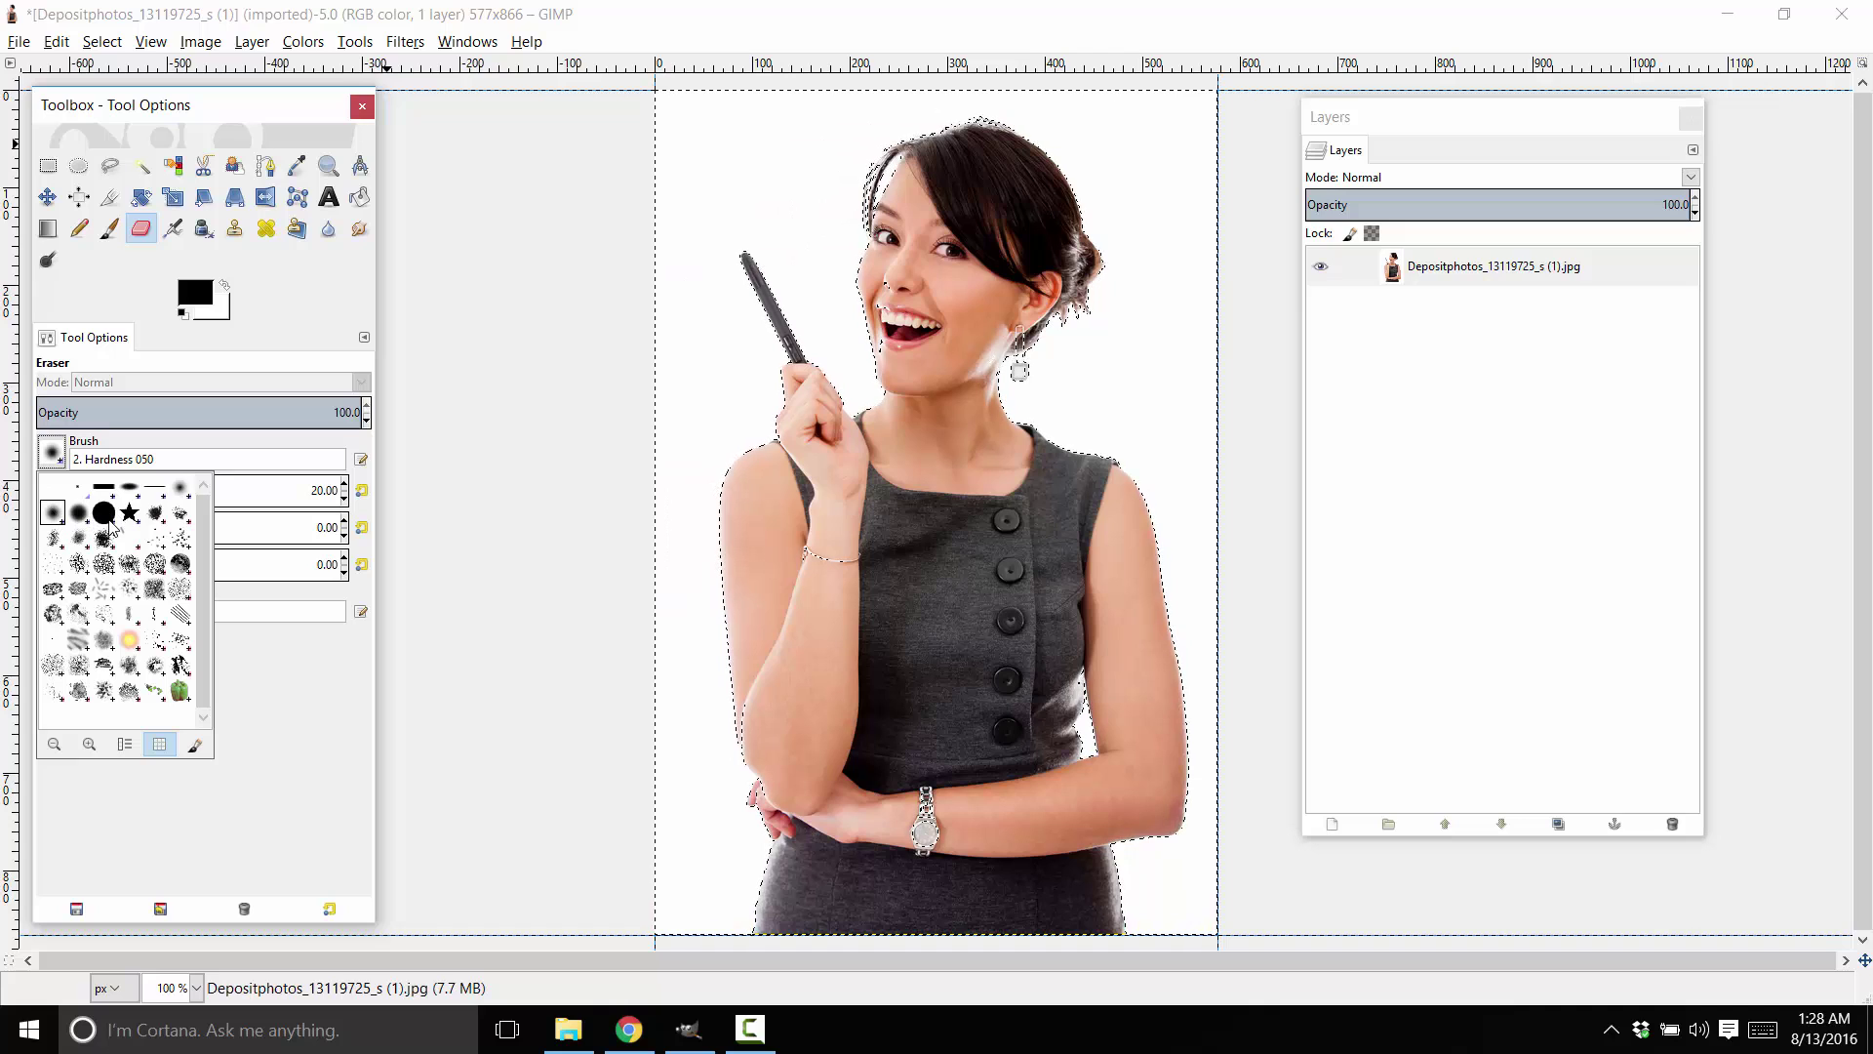
double_click(105, 514)
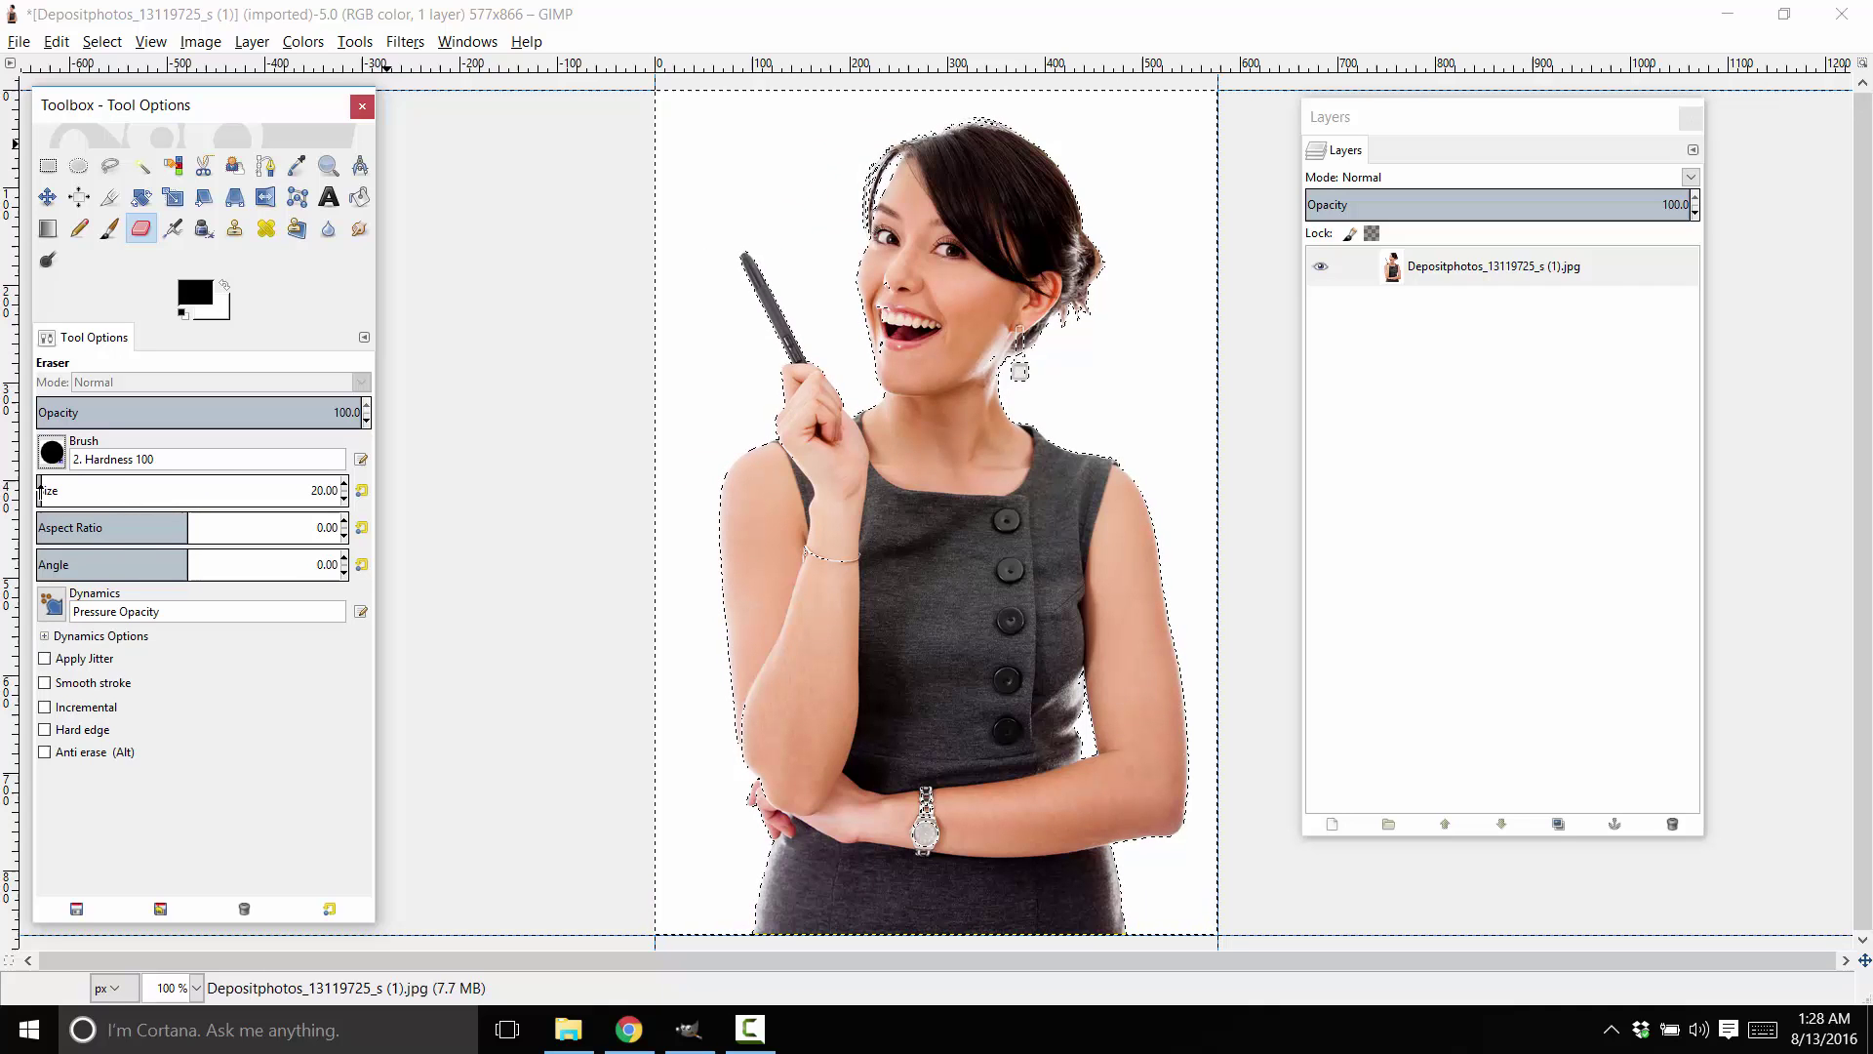
left_click(39, 490)
left_click_drag(85, 501, 244, 500)
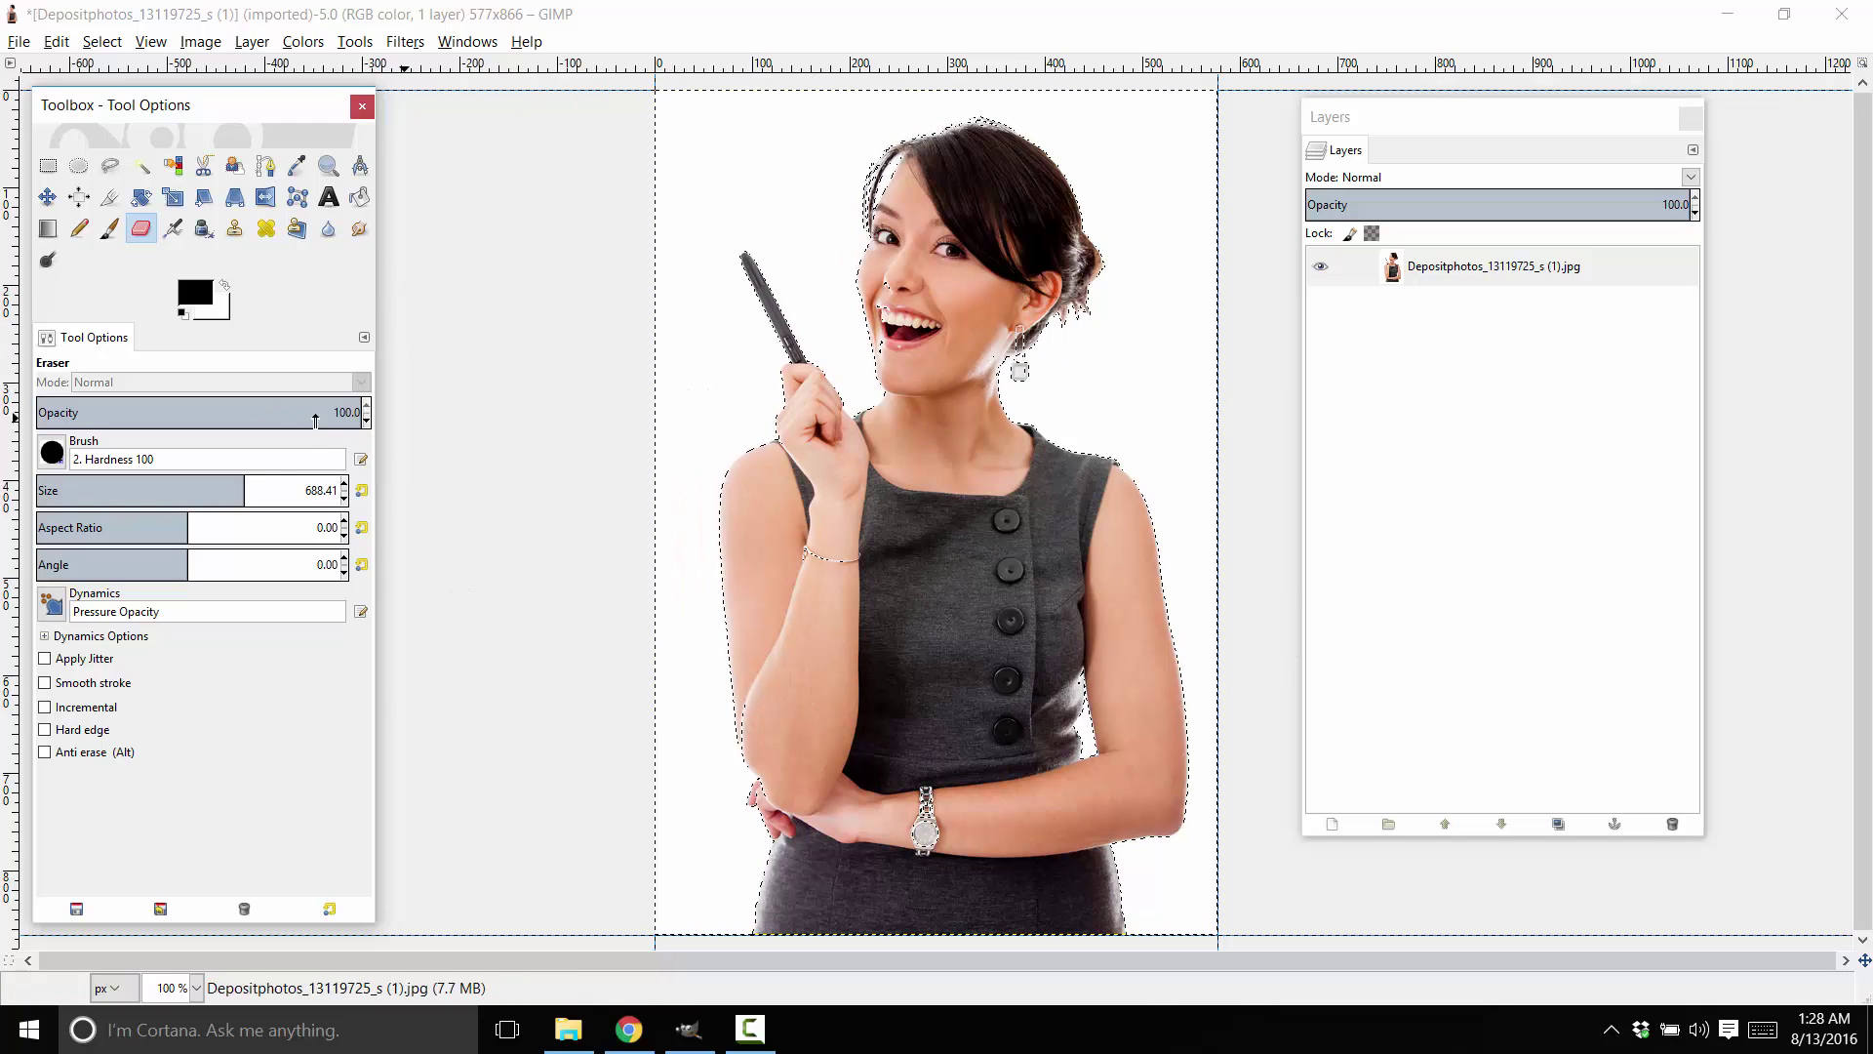
left_click_drag(232, 483, 139, 493)
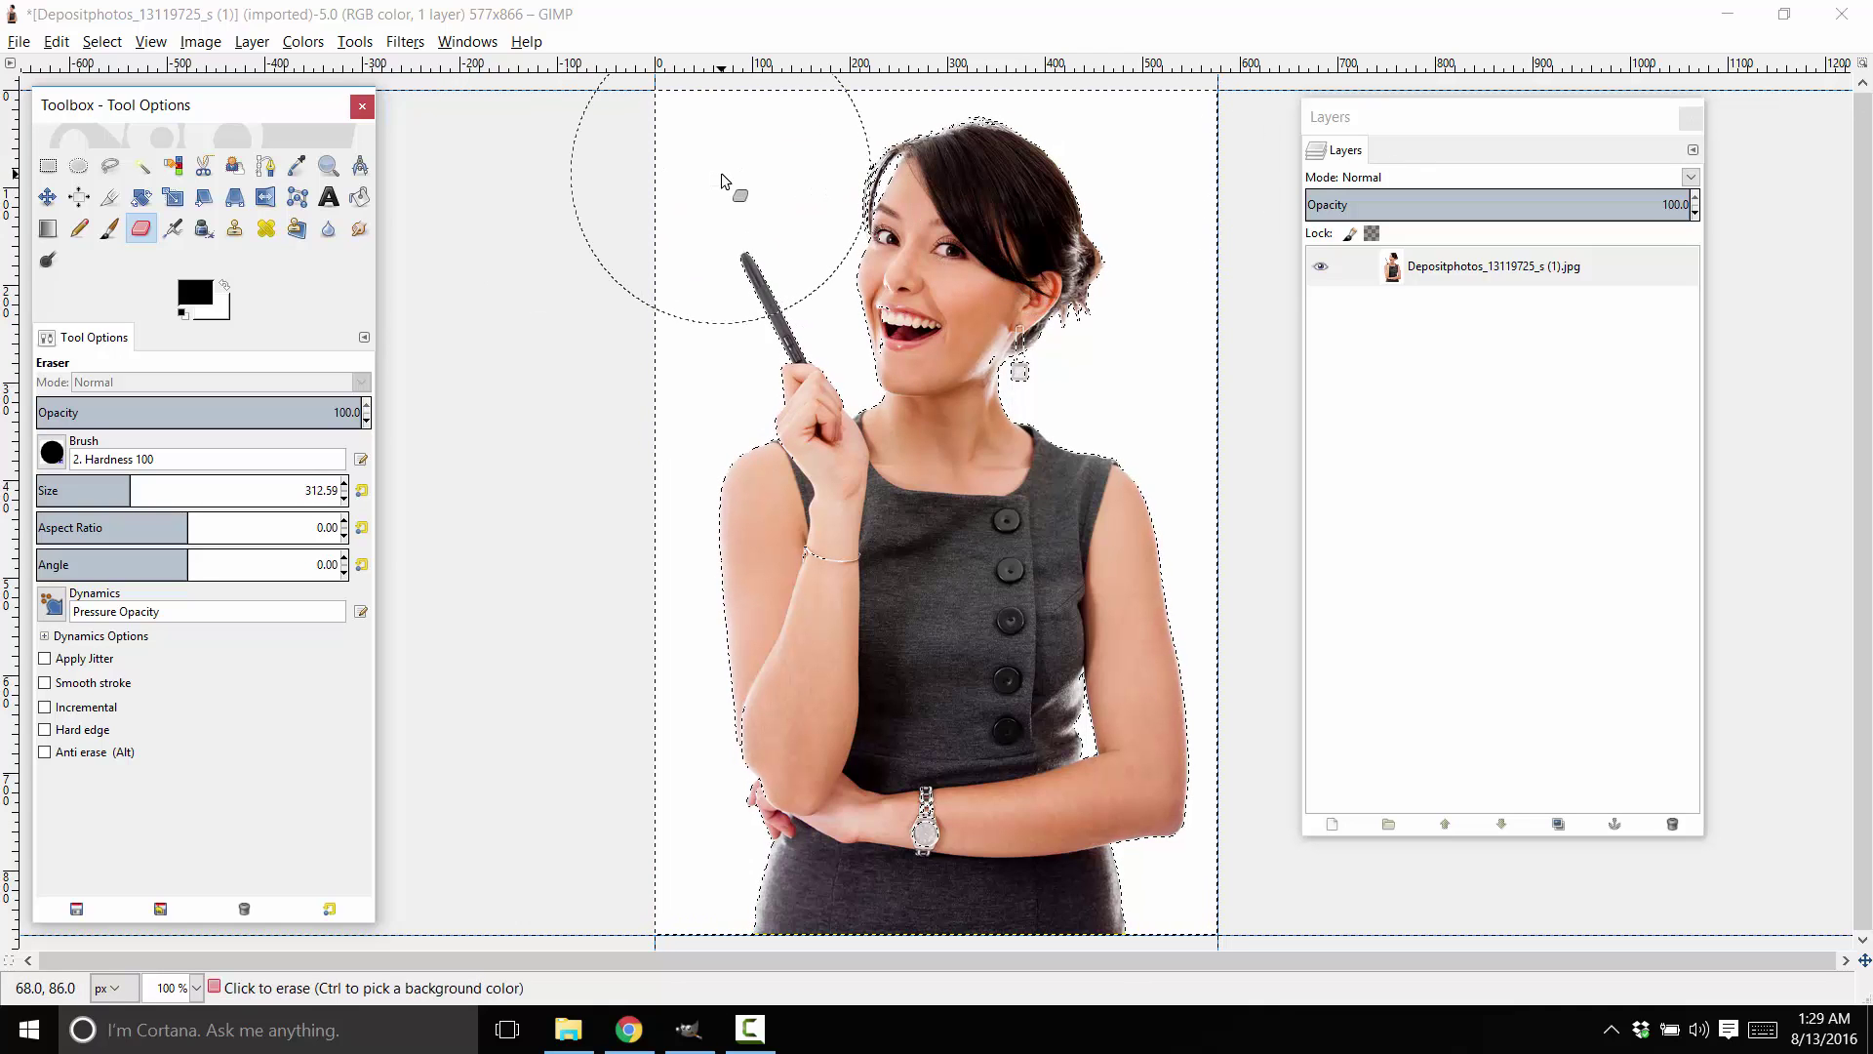
Step: Erase the selected white background, including the leftover patch between pen and face
mouse_move(722, 173)
left_mouse_down()
mouse_move(612, 446)
mouse_move(607, 525)
mouse_move(628, 685)
mouse_move(735, 911)
mouse_move(676, 658)
mouse_move(669, 421)
mouse_move(710, 198)
mouse_move(793, 40)
mouse_move(1072, 46)
mouse_move(1192, 86)
mouse_move(1242, 177)
mouse_move(1230, 272)
mouse_move(1158, 371)
mouse_move(1180, 137)
mouse_move(1109, 264)
mouse_move(1117, 409)
mouse_move(1226, 551)
mouse_move(1235, 693)
mouse_move(1214, 730)
mouse_move(1202, 714)
mouse_move(1191, 876)
left_mouse_up()
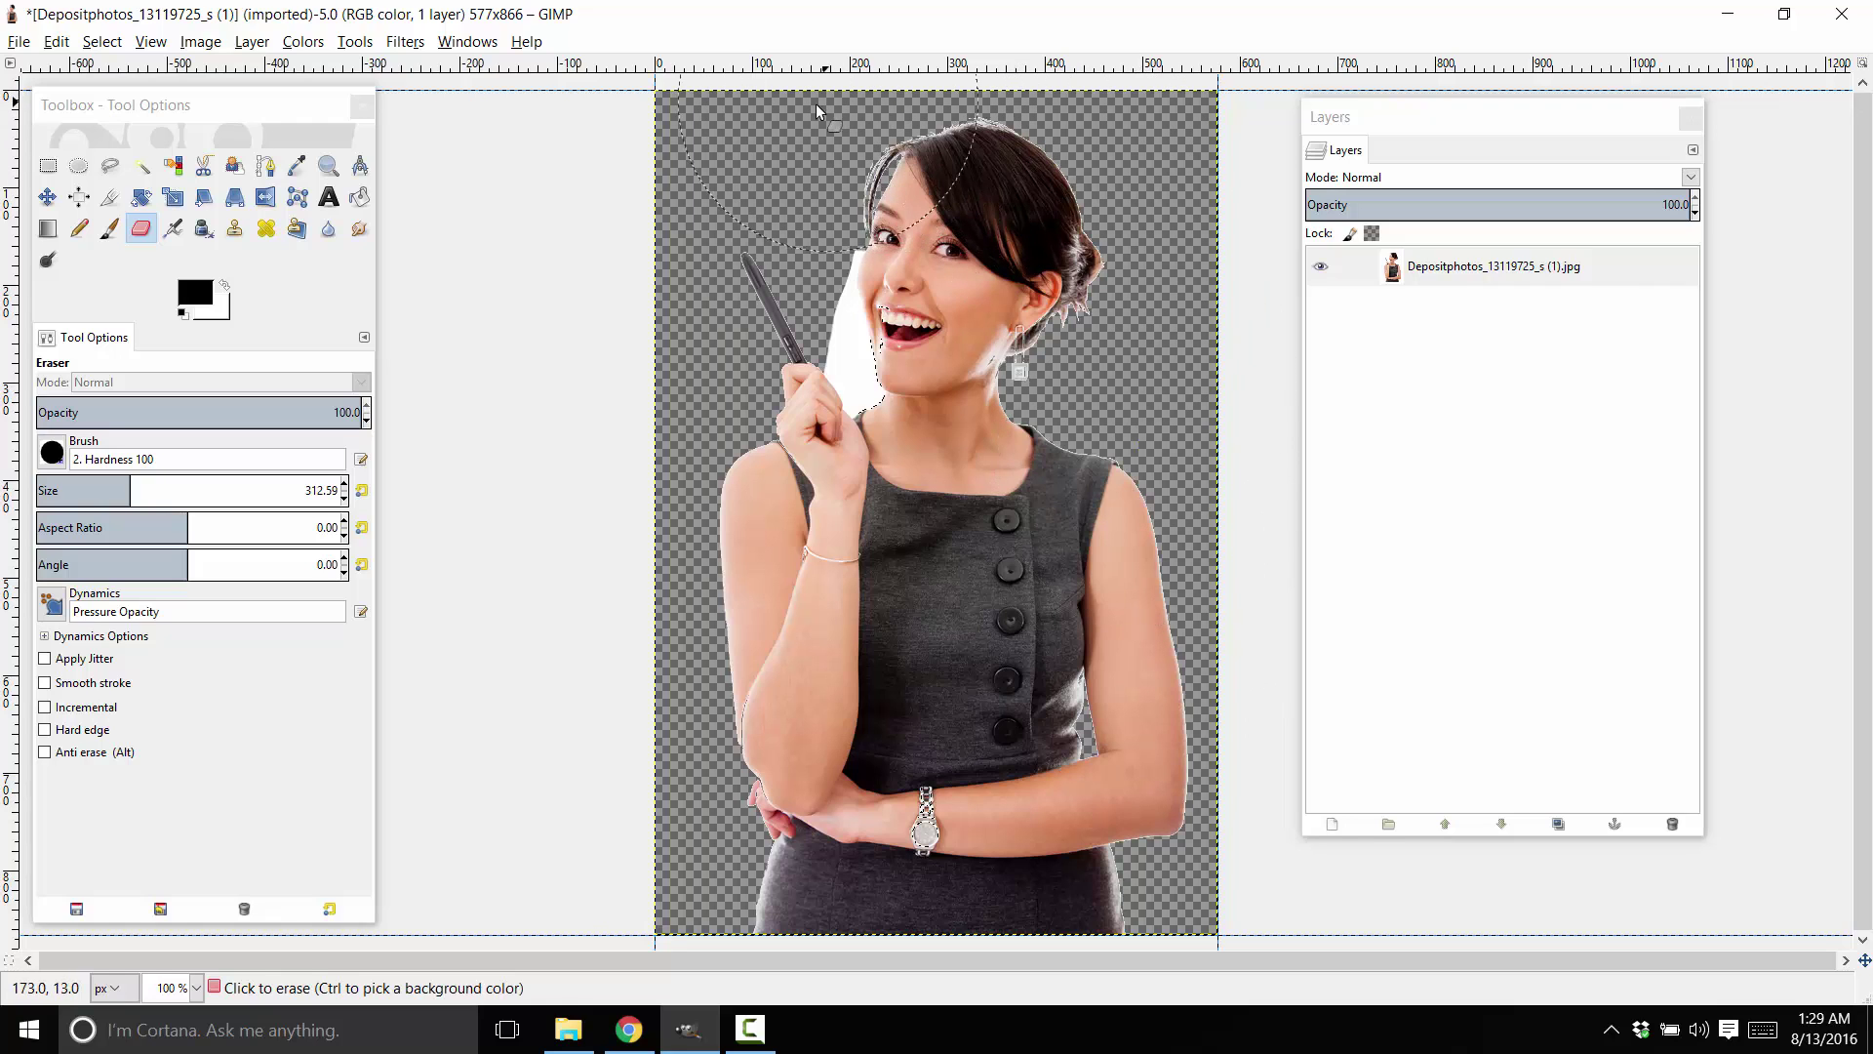
mouse_move(724, 161)
left_mouse_down()
mouse_move(715, 347)
mouse_move(726, 400)
mouse_move(762, 422)
mouse_move(760, 252)
mouse_move(819, 152)
mouse_move(719, 375)
mouse_move(722, 421)
mouse_move(834, 420)
left_mouse_up()
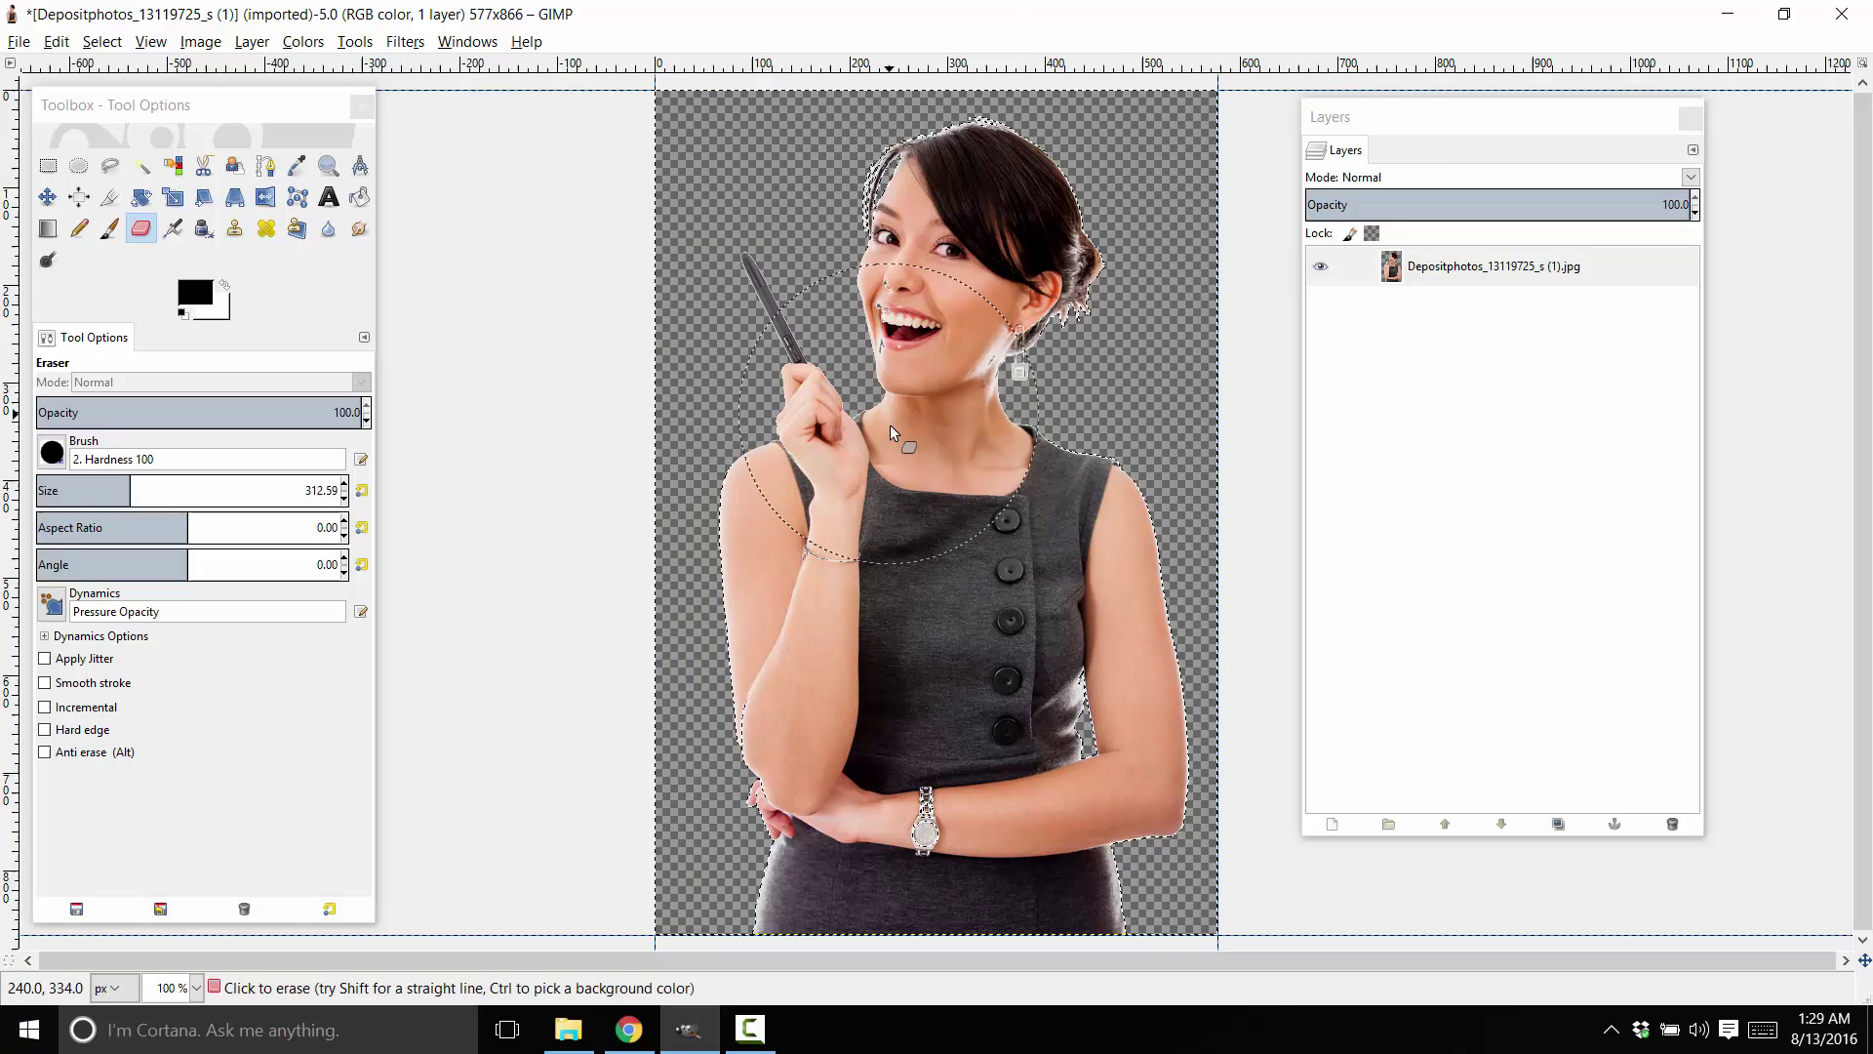
Step: Undo both eraser strokes, reselect the white background by colour at threshold 9.2, then re-pick the Eraser
left_click(55, 41)
left_click(56, 68)
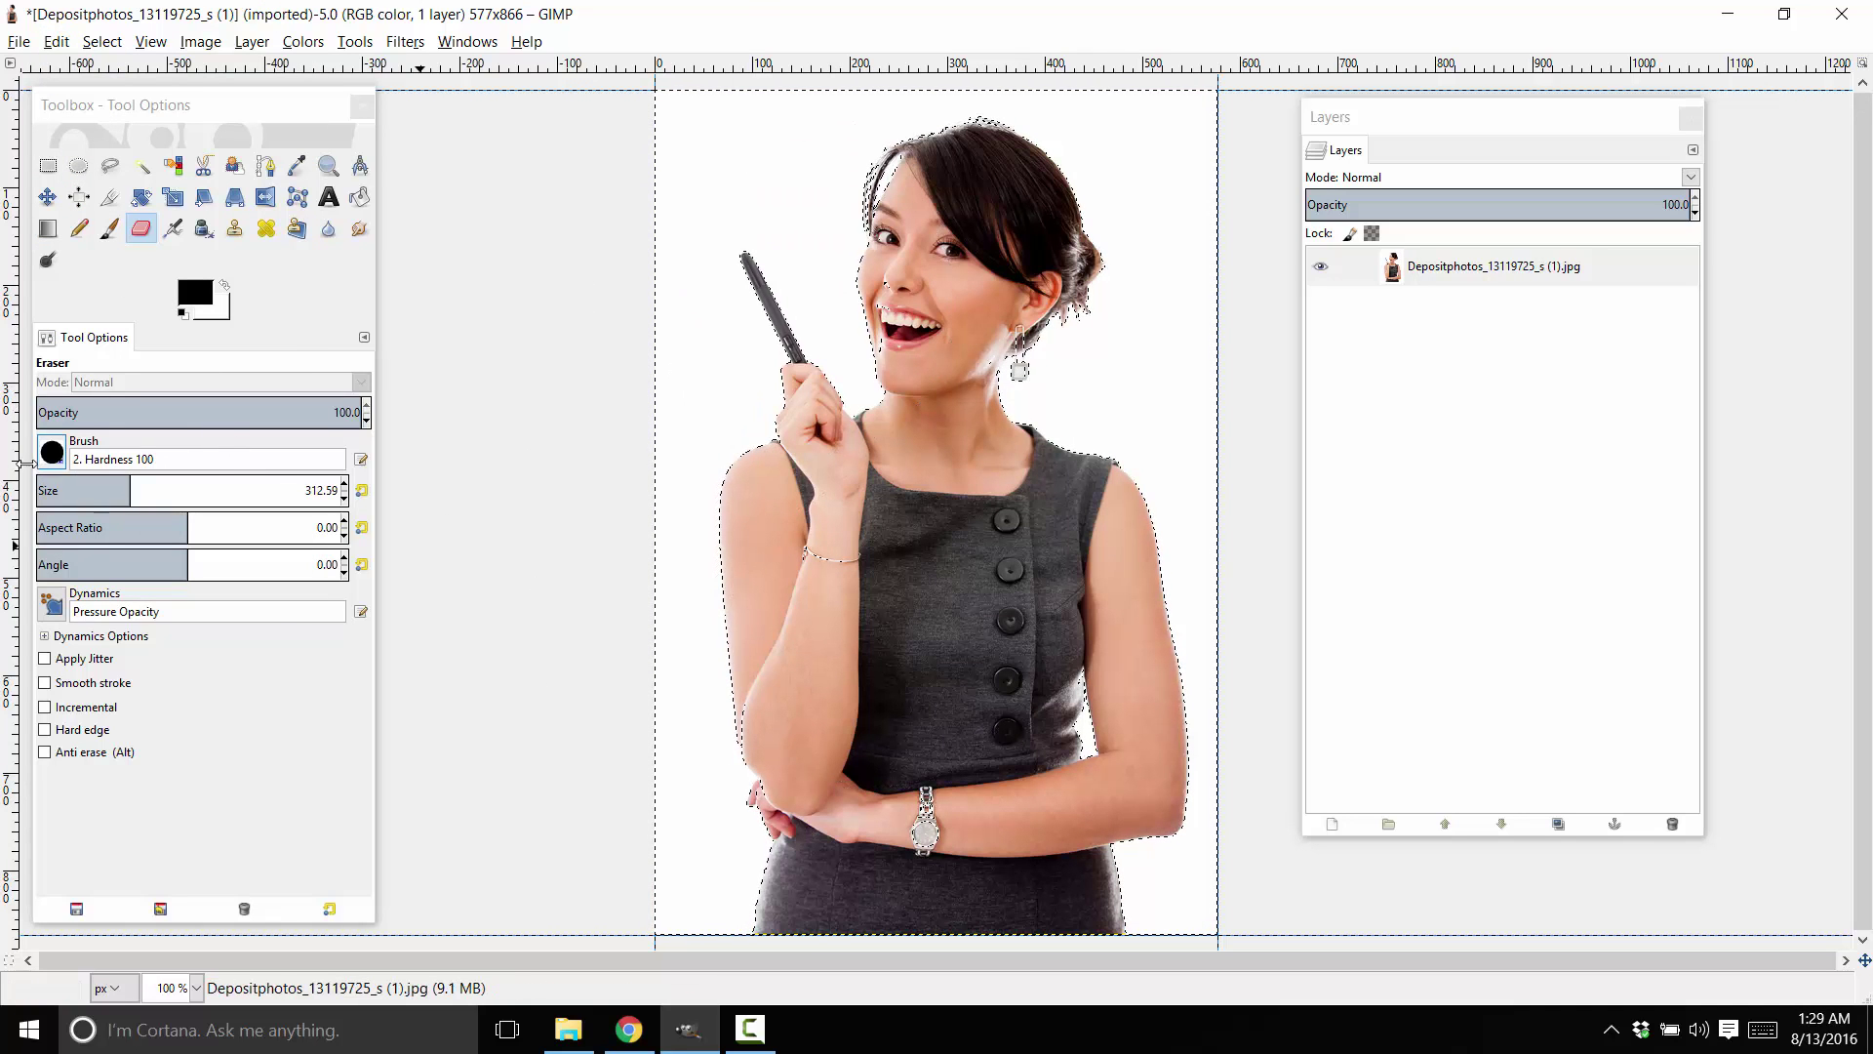
left_click(176, 168)
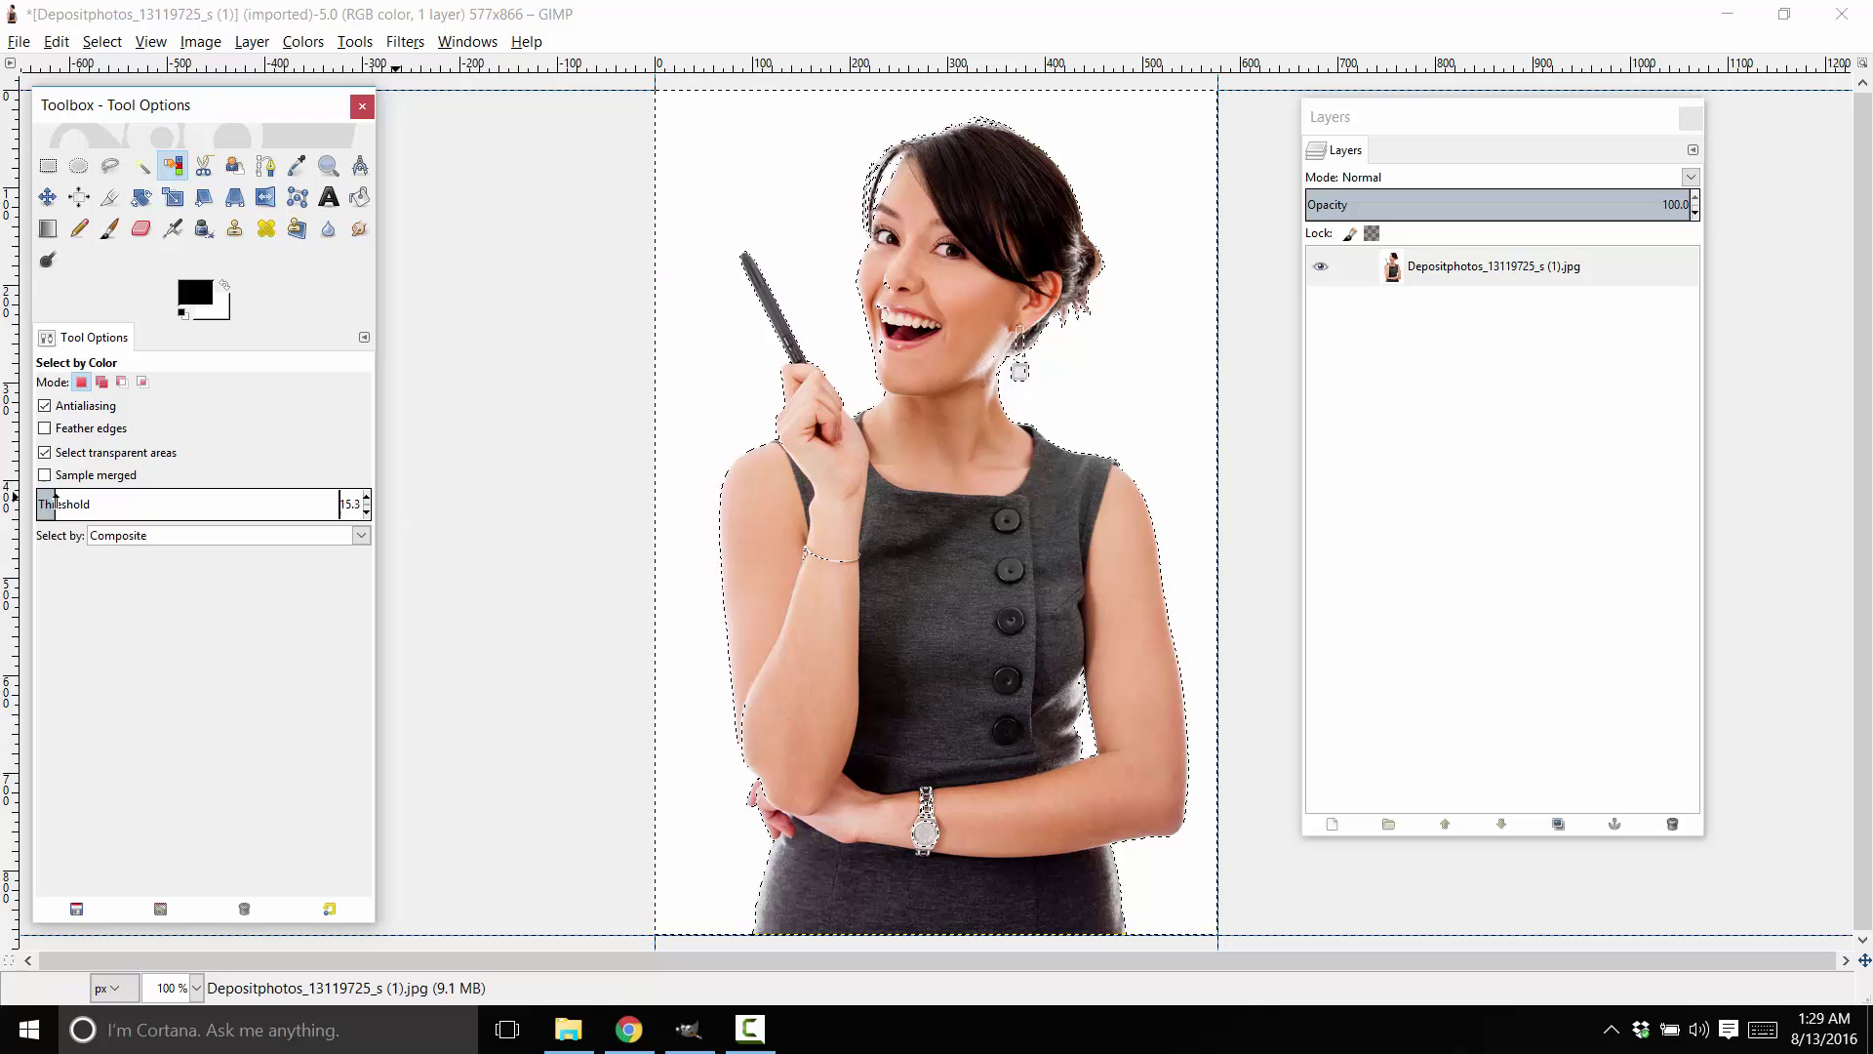
left_click_drag(54, 497, 47, 499)
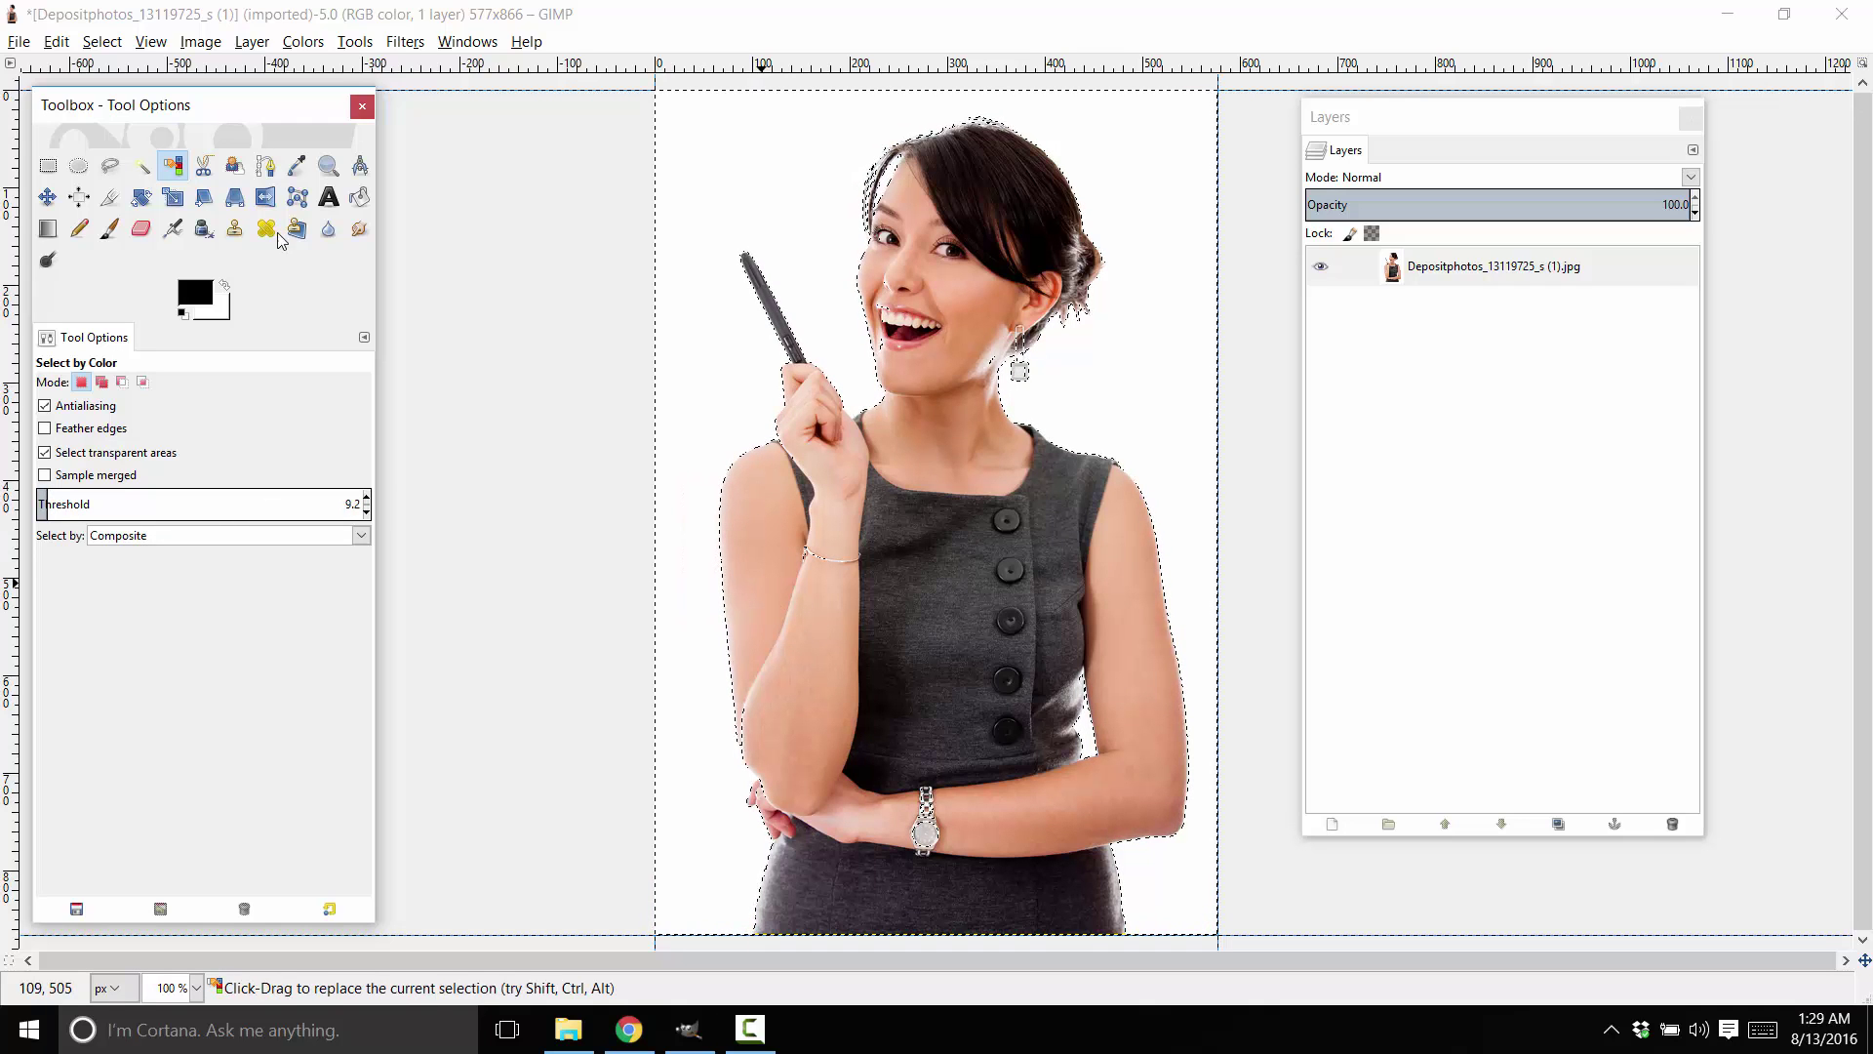
left_click(743, 140)
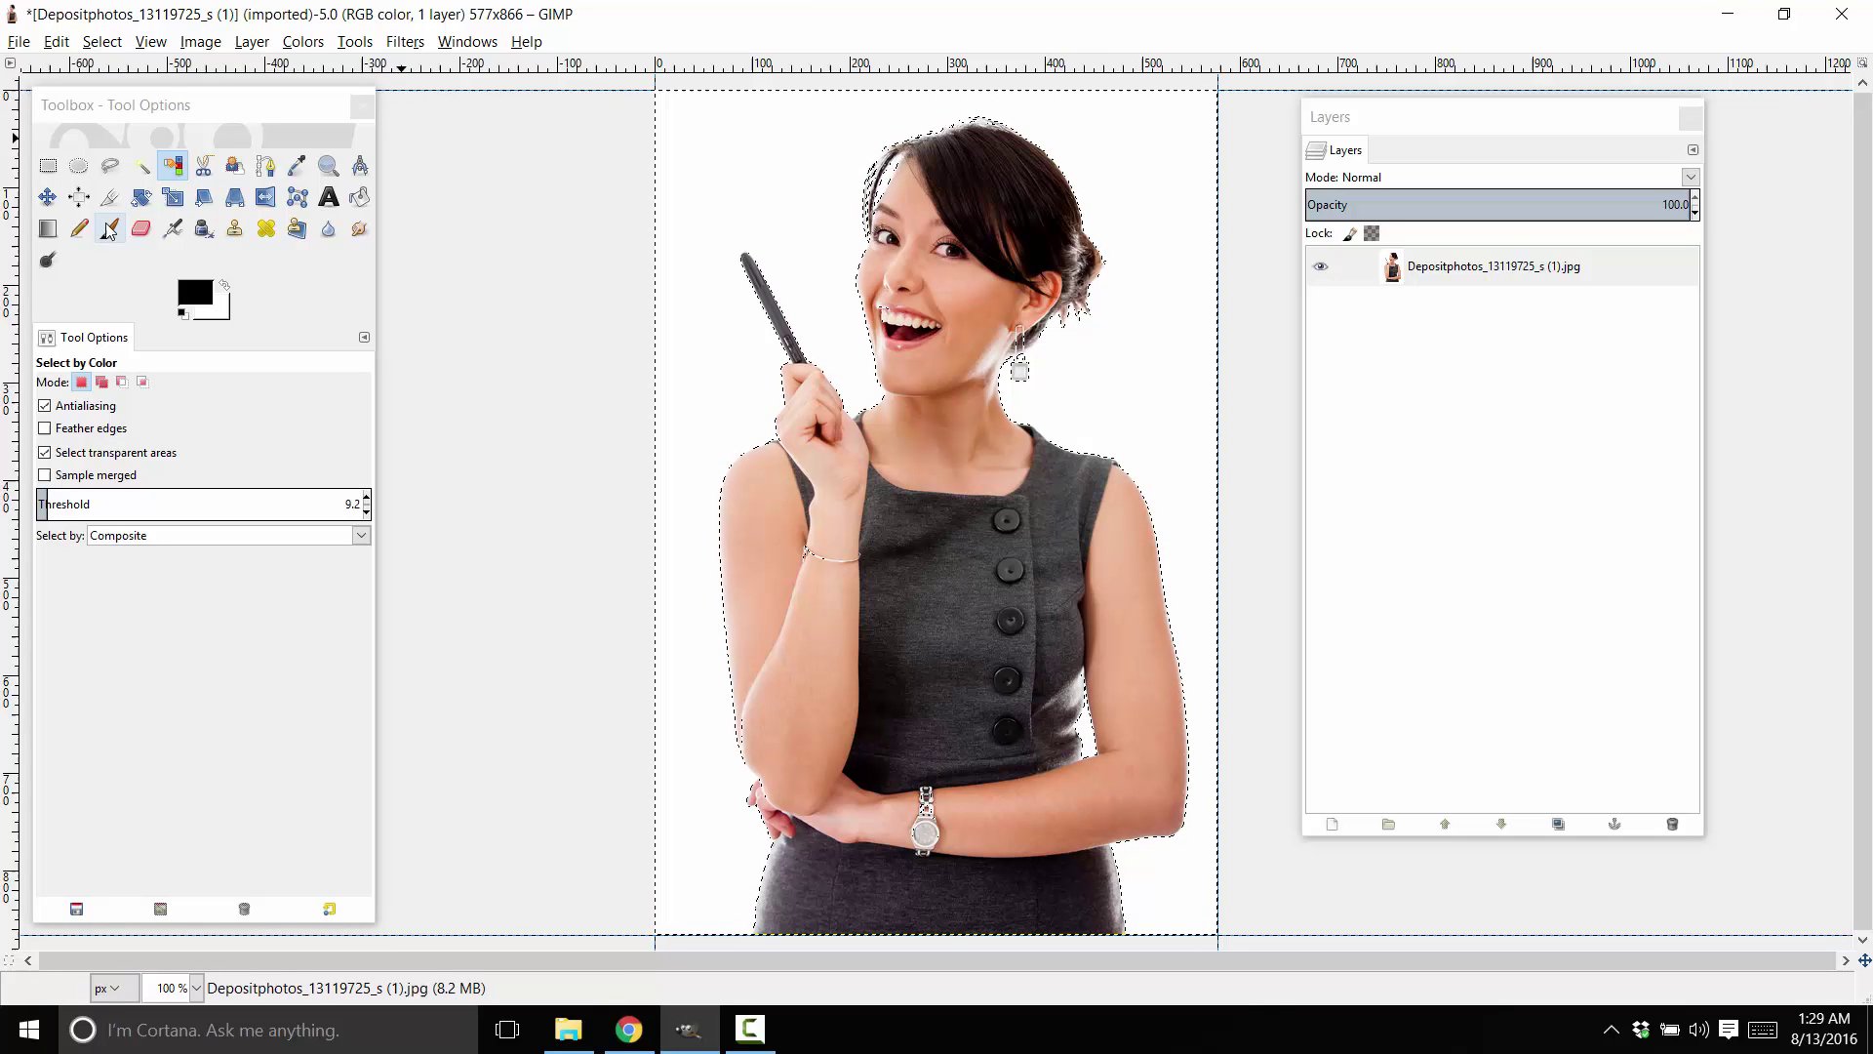
left_click(141, 230)
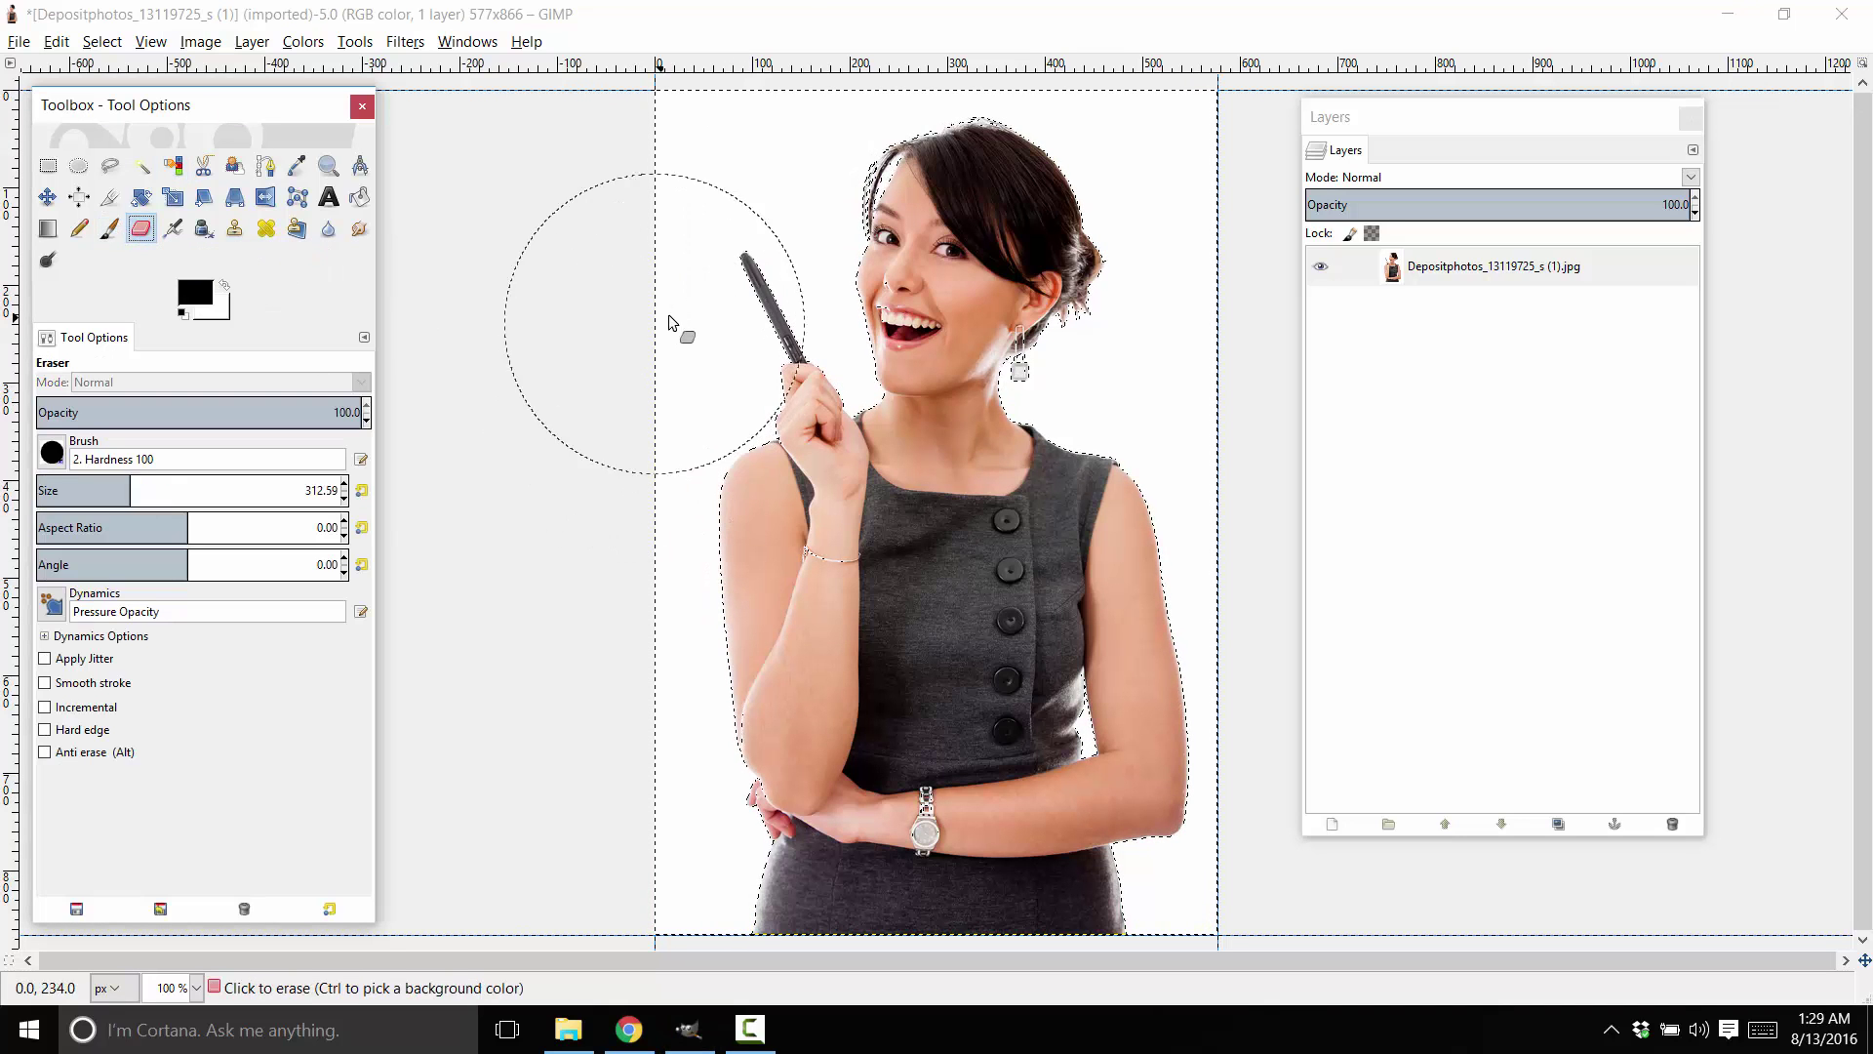
Step: Erase the white background on the left side and above and right of the woman's head
mouse_move(677, 322)
left_mouse_down()
mouse_move(664, 488)
mouse_move(528, 845)
mouse_move(624, 950)
mouse_move(701, 944)
mouse_move(673, 696)
mouse_move(698, 128)
mouse_move(677, 154)
mouse_move(712, 282)
mouse_move(707, 355)
mouse_move(756, 474)
mouse_move(730, 400)
left_mouse_up()
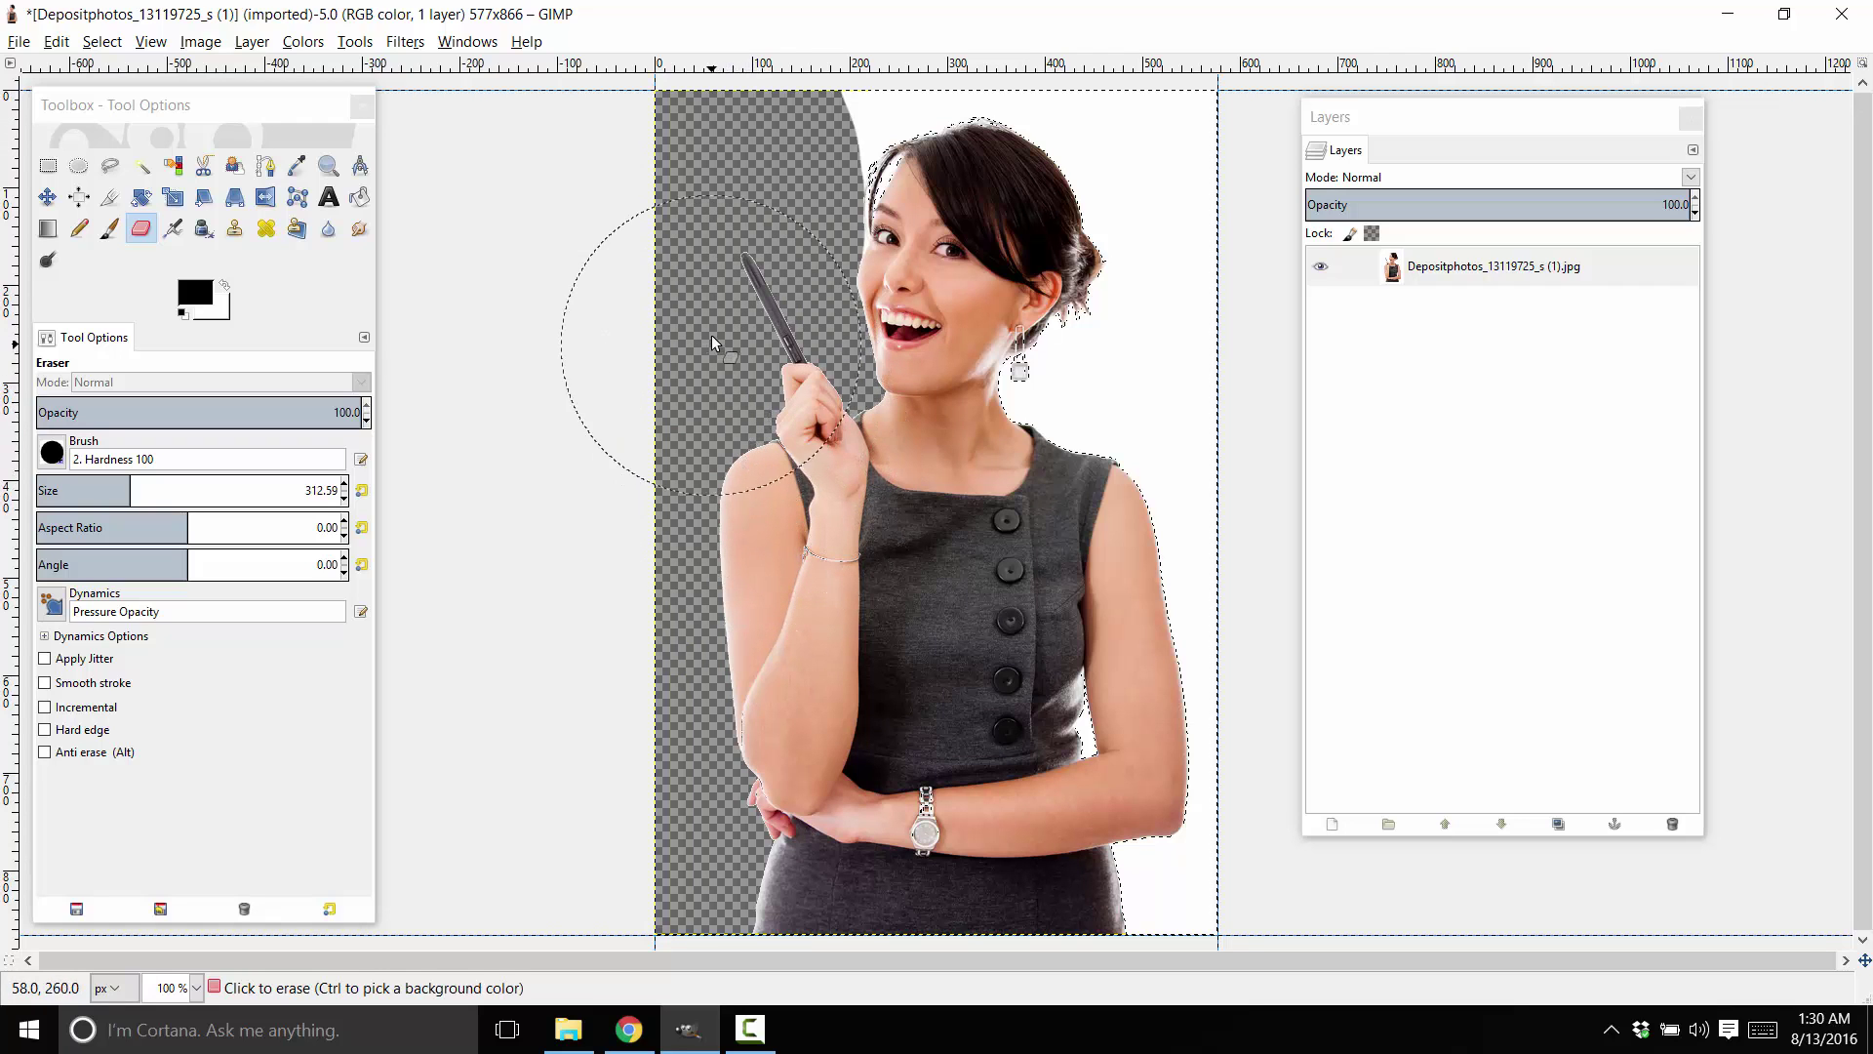
mouse_move(718, 224)
left_mouse_down()
mouse_move(751, 138)
mouse_move(827, 82)
mouse_move(1102, 126)
mouse_move(1184, 214)
mouse_move(1226, 351)
mouse_move(1134, 411)
mouse_move(1196, 582)
mouse_move(1193, 990)
mouse_move(1098, 653)
mouse_move(1158, 964)
left_mouse_up()
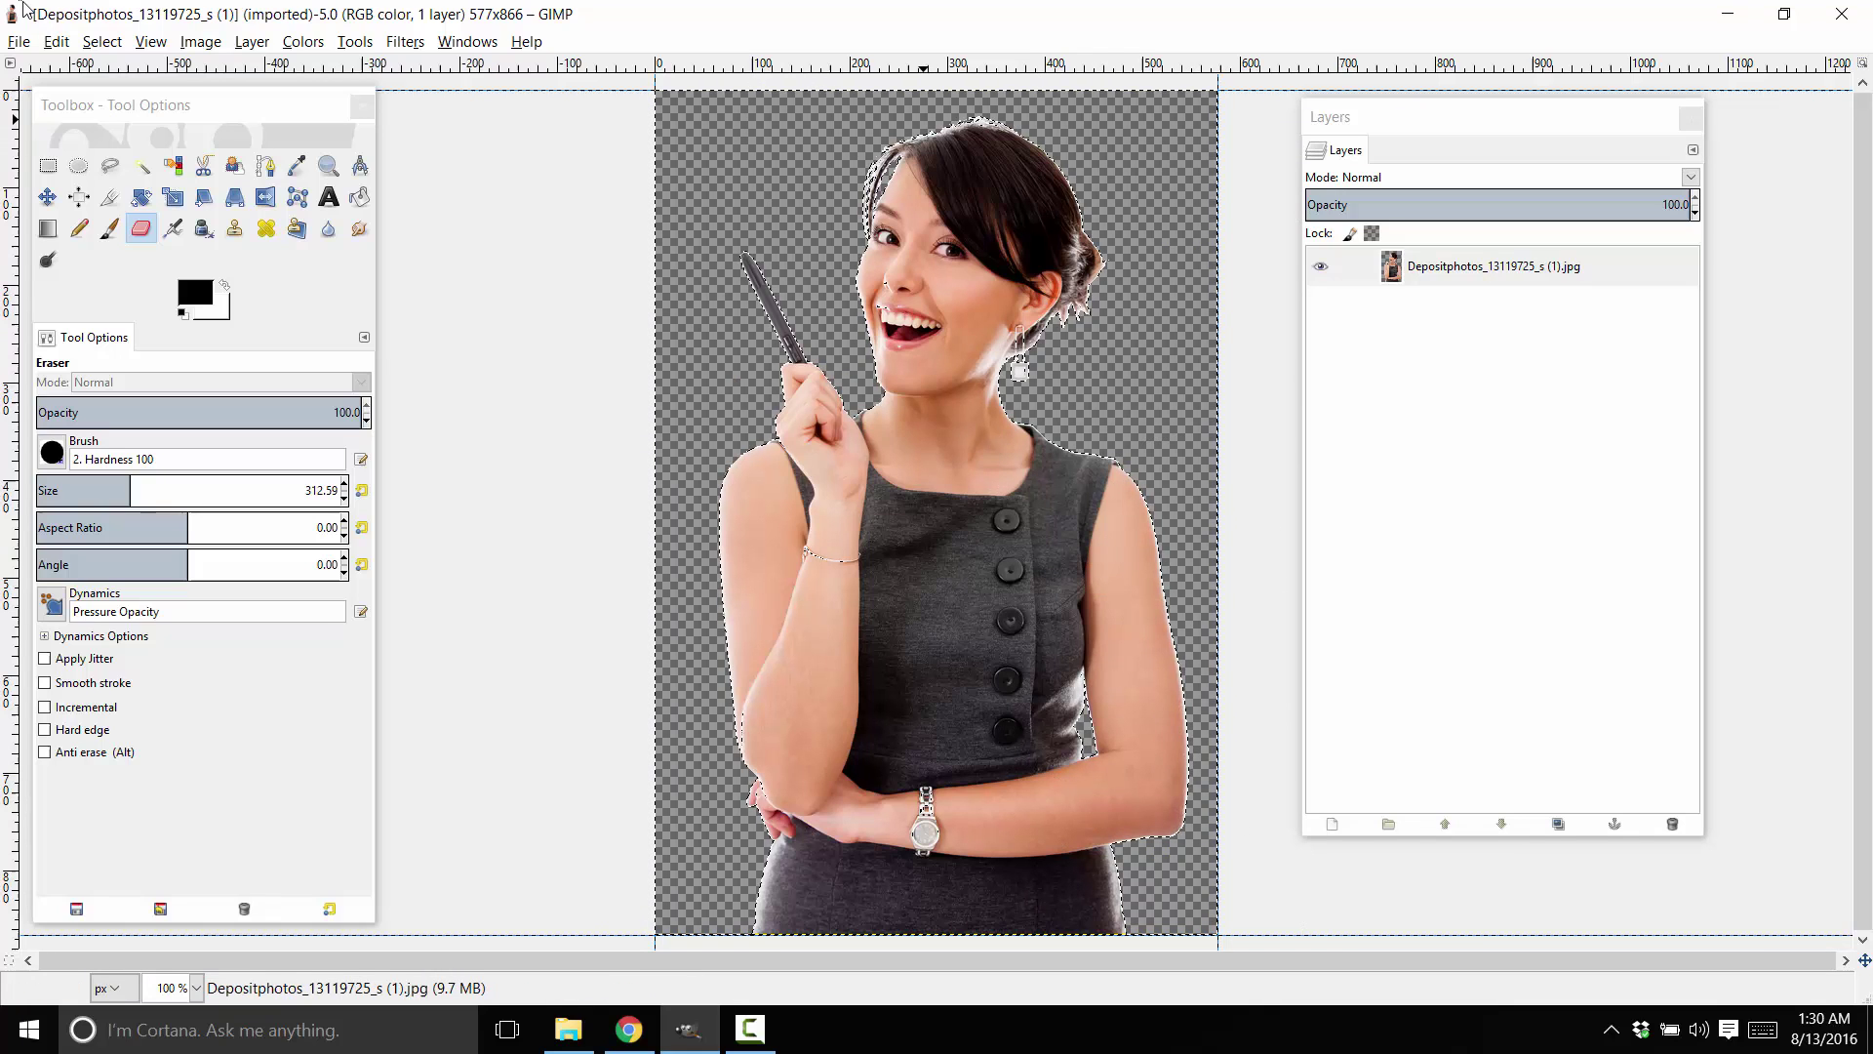
Step: Clear the selection with Select > None
left_click(102, 41)
mouse_move(150, 41)
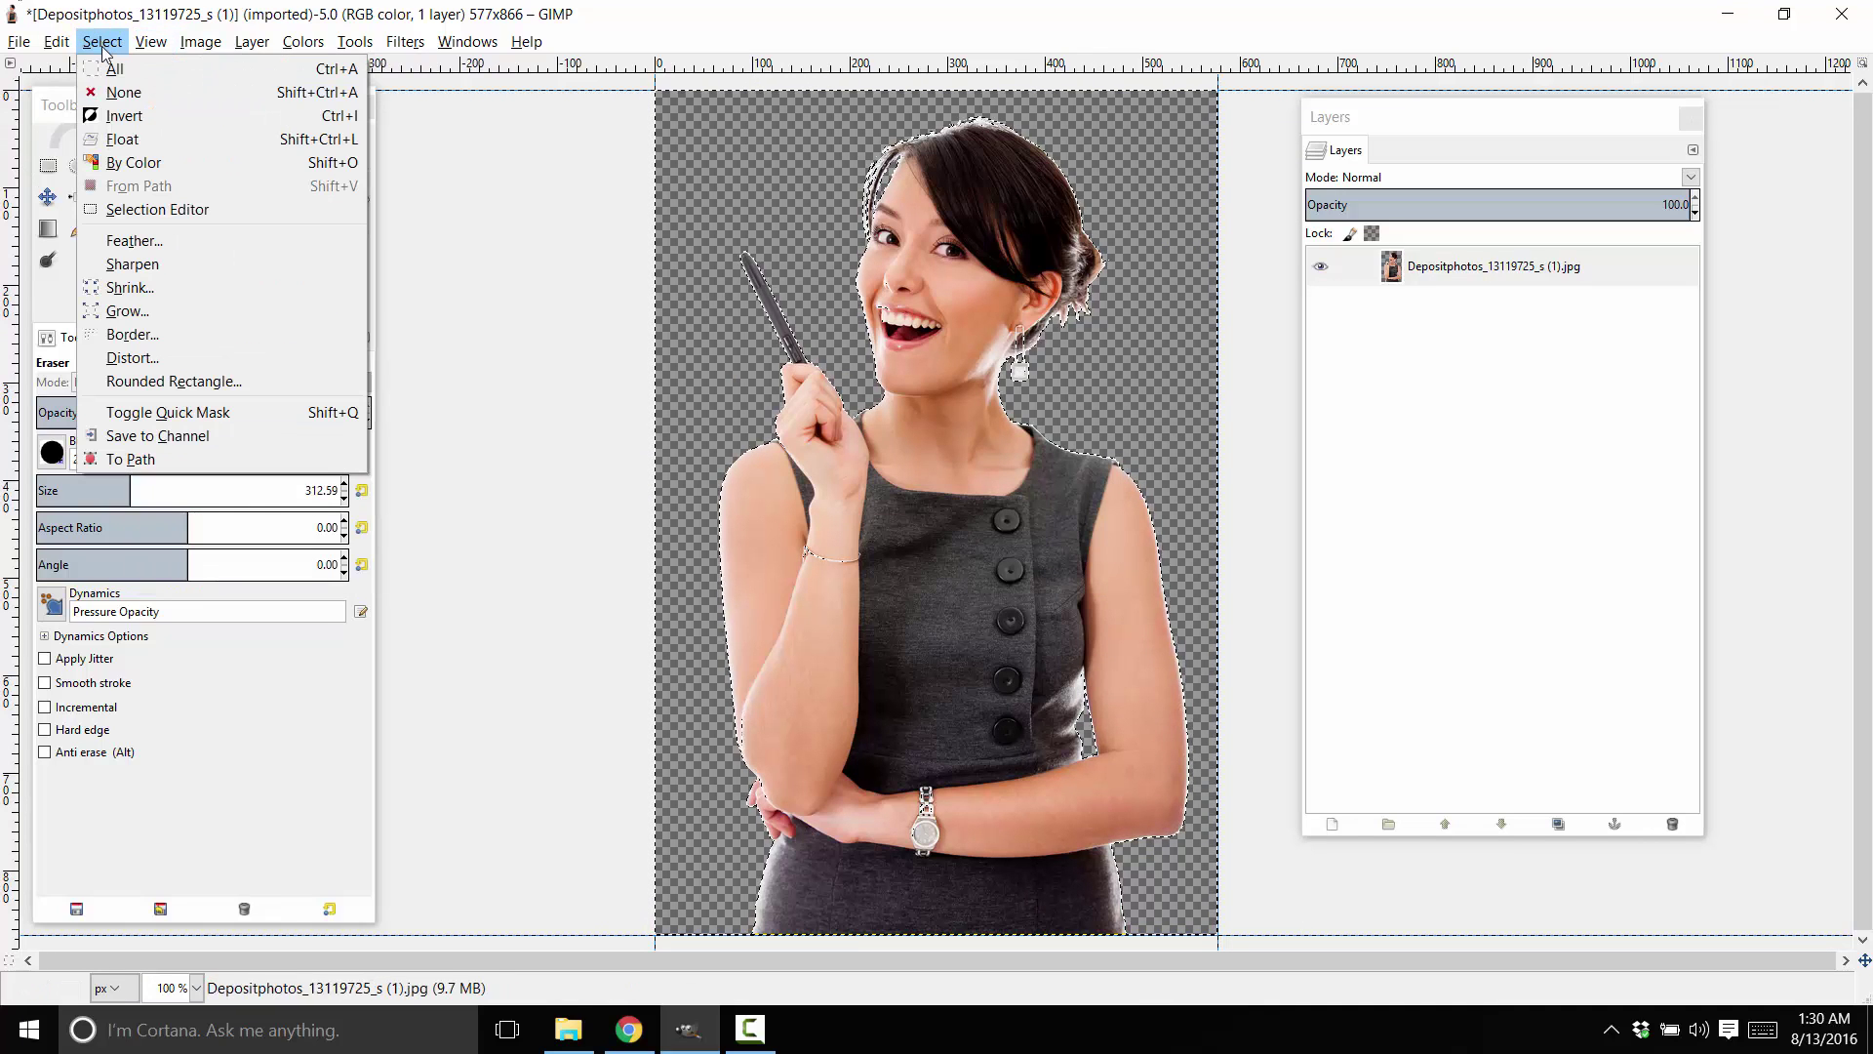
left_click(110, 95)
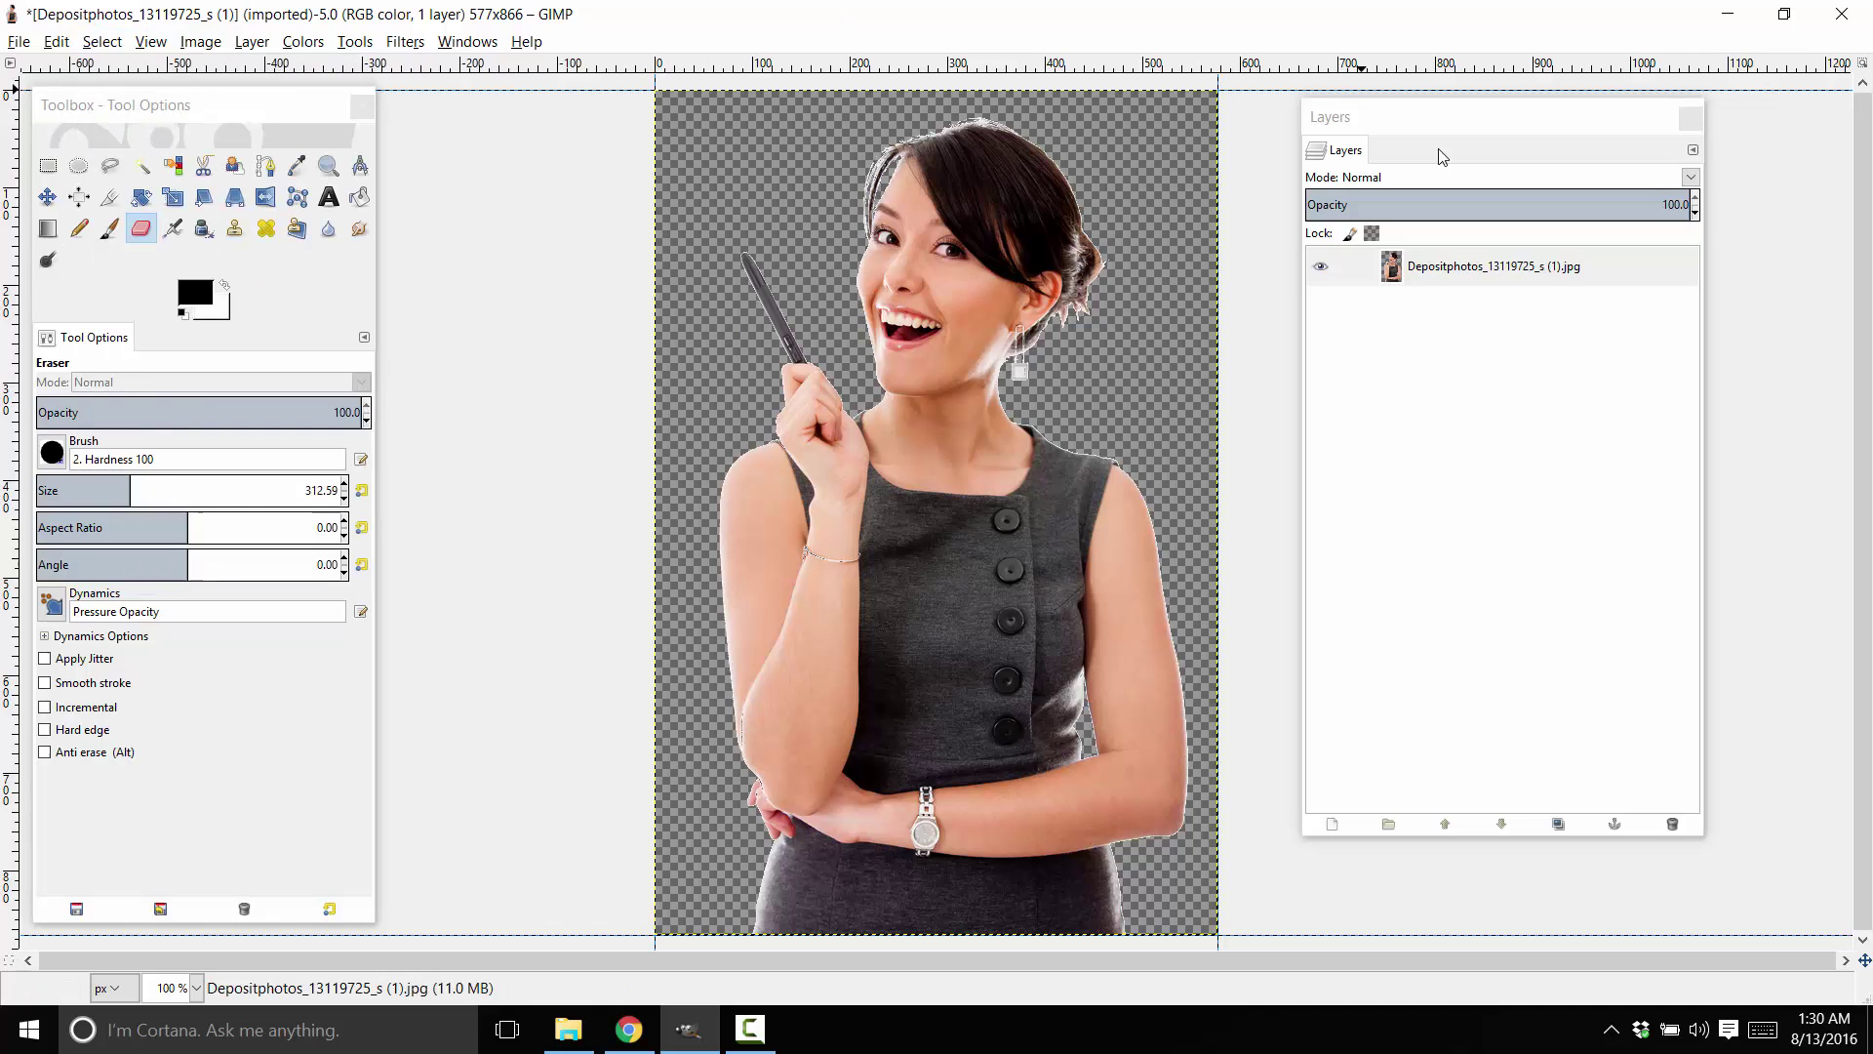
Step: Export the image to the Desktop as 'Depositphotos_13119725_s (1).png'
left_click(32, 43)
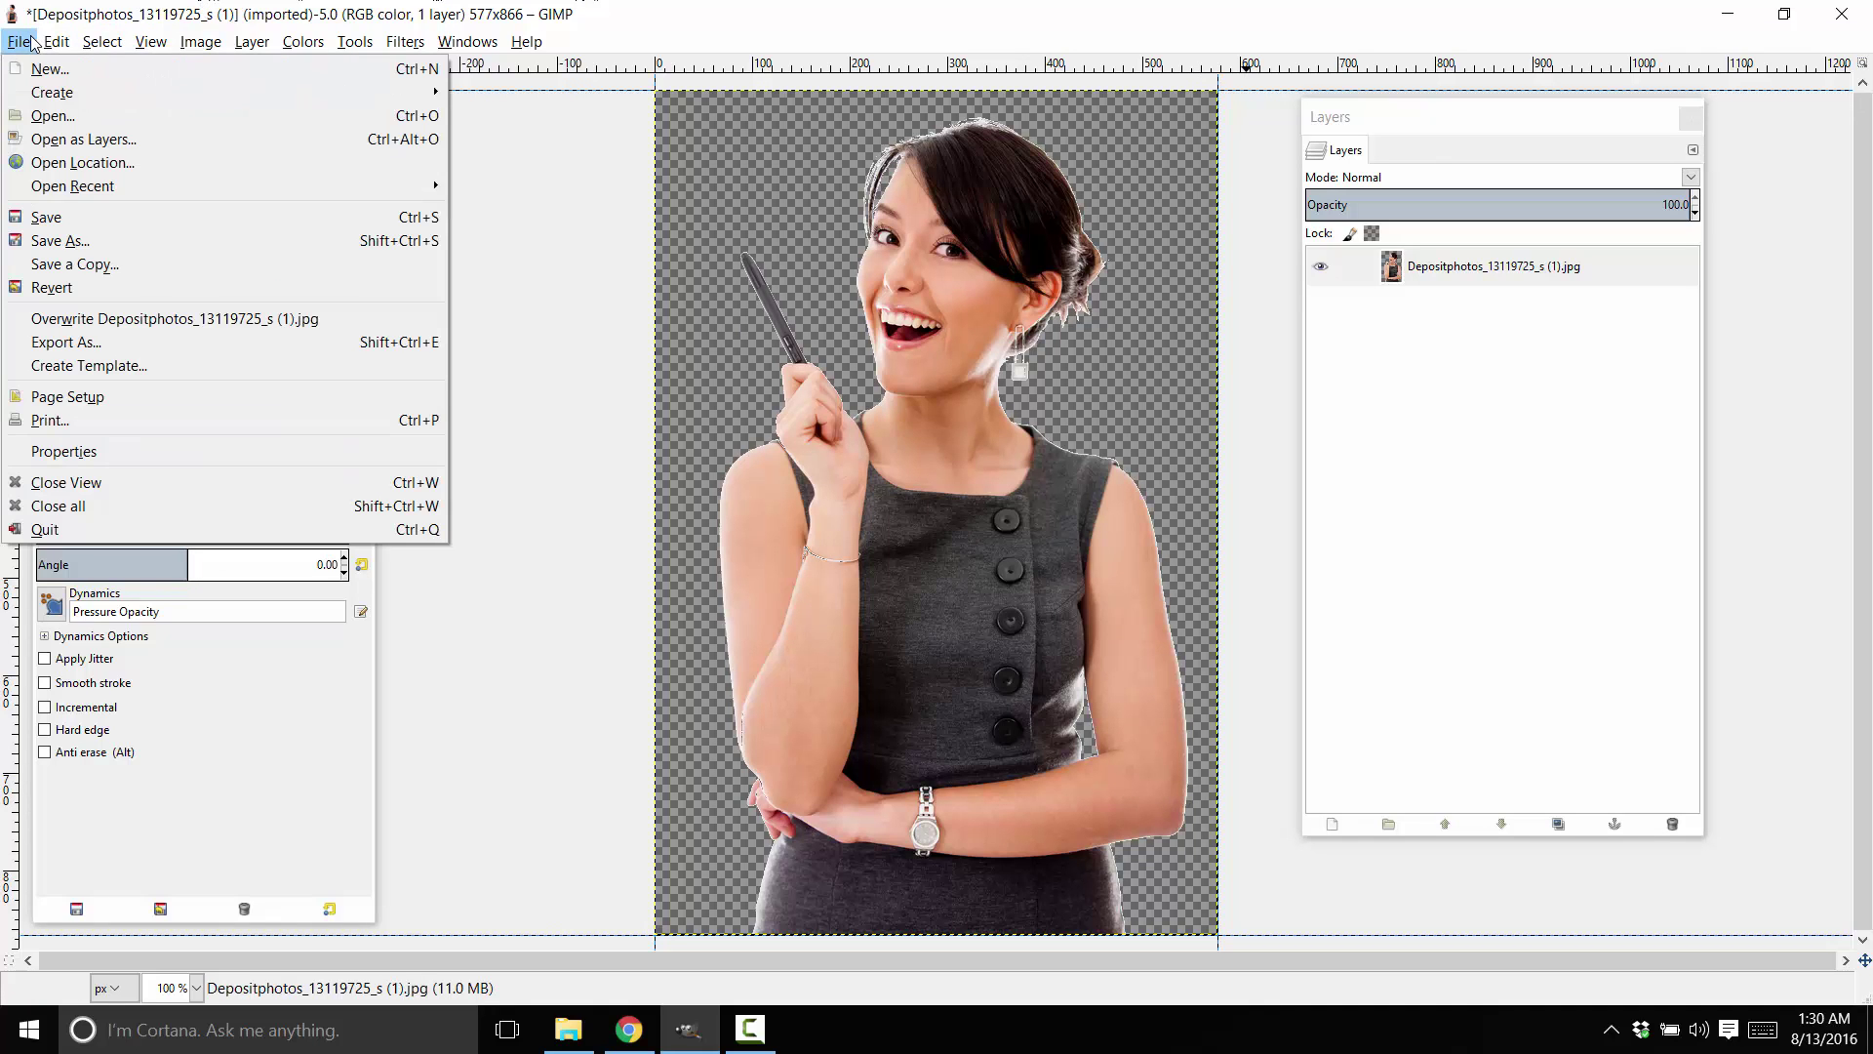
left_click(171, 358)
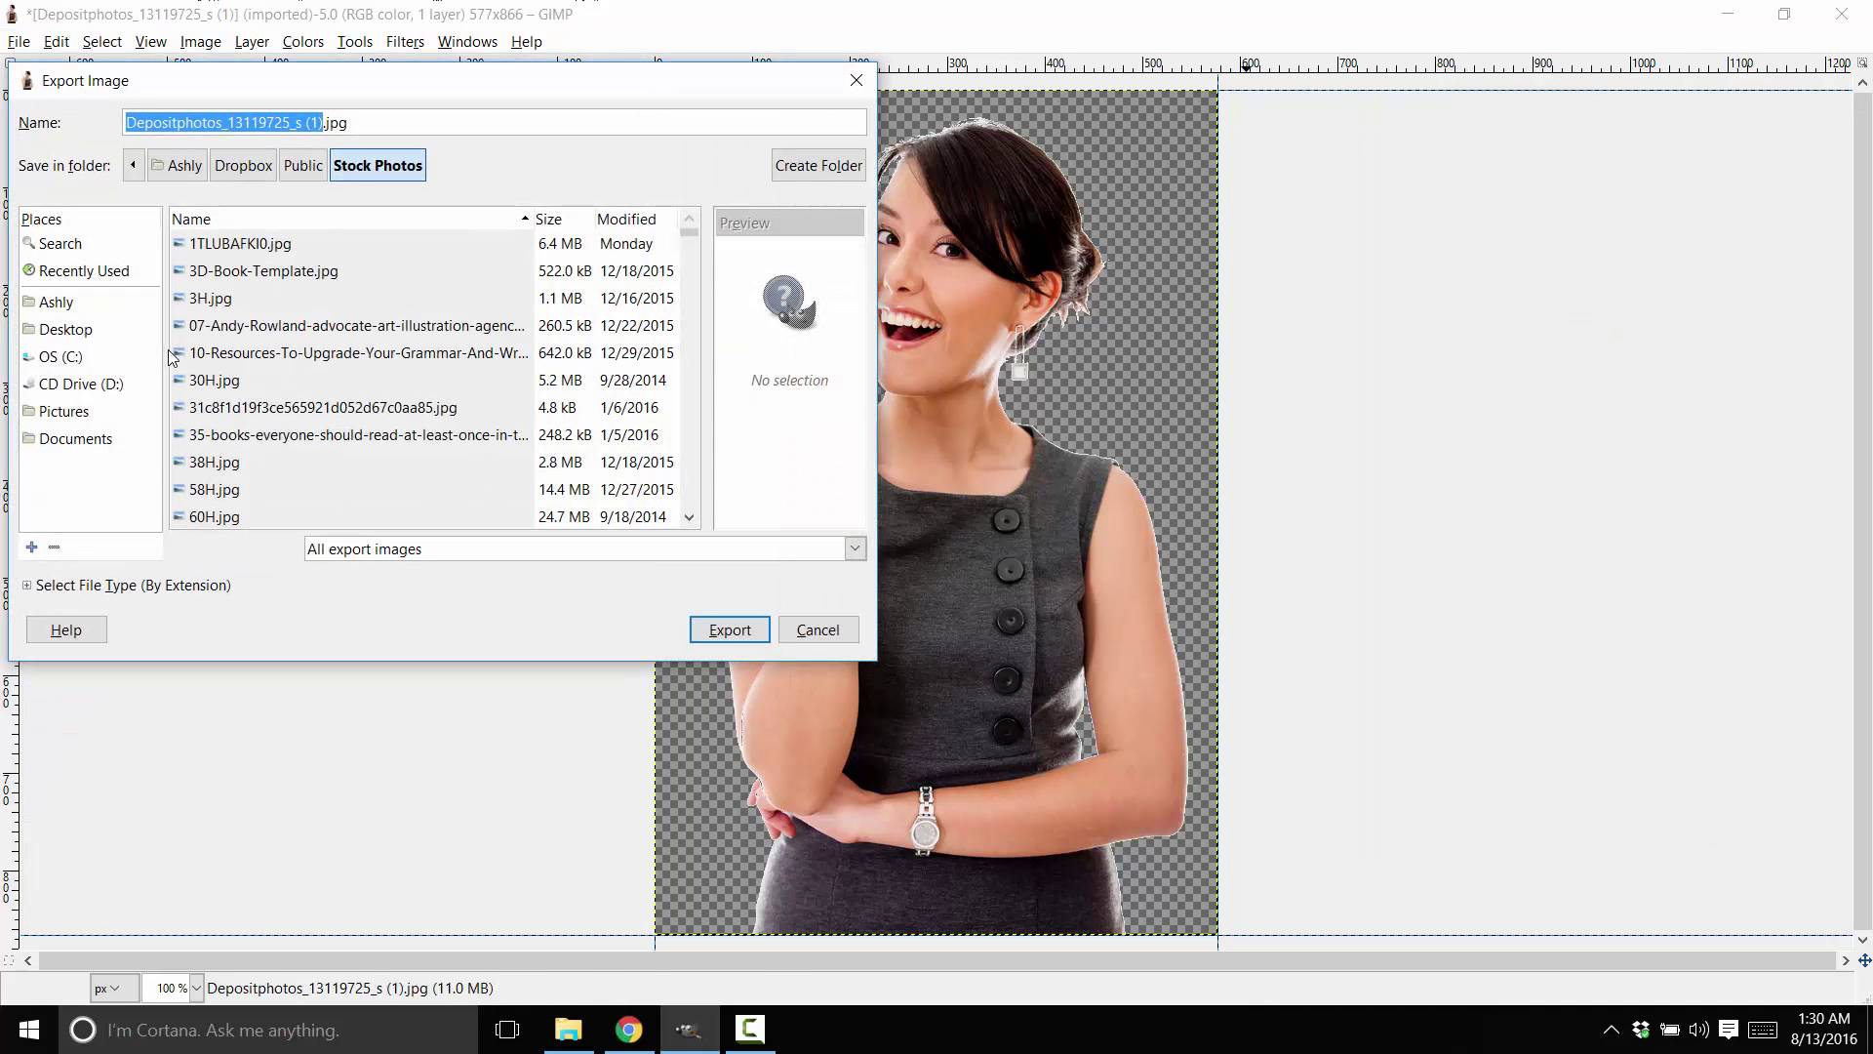
left_click(409, 125)
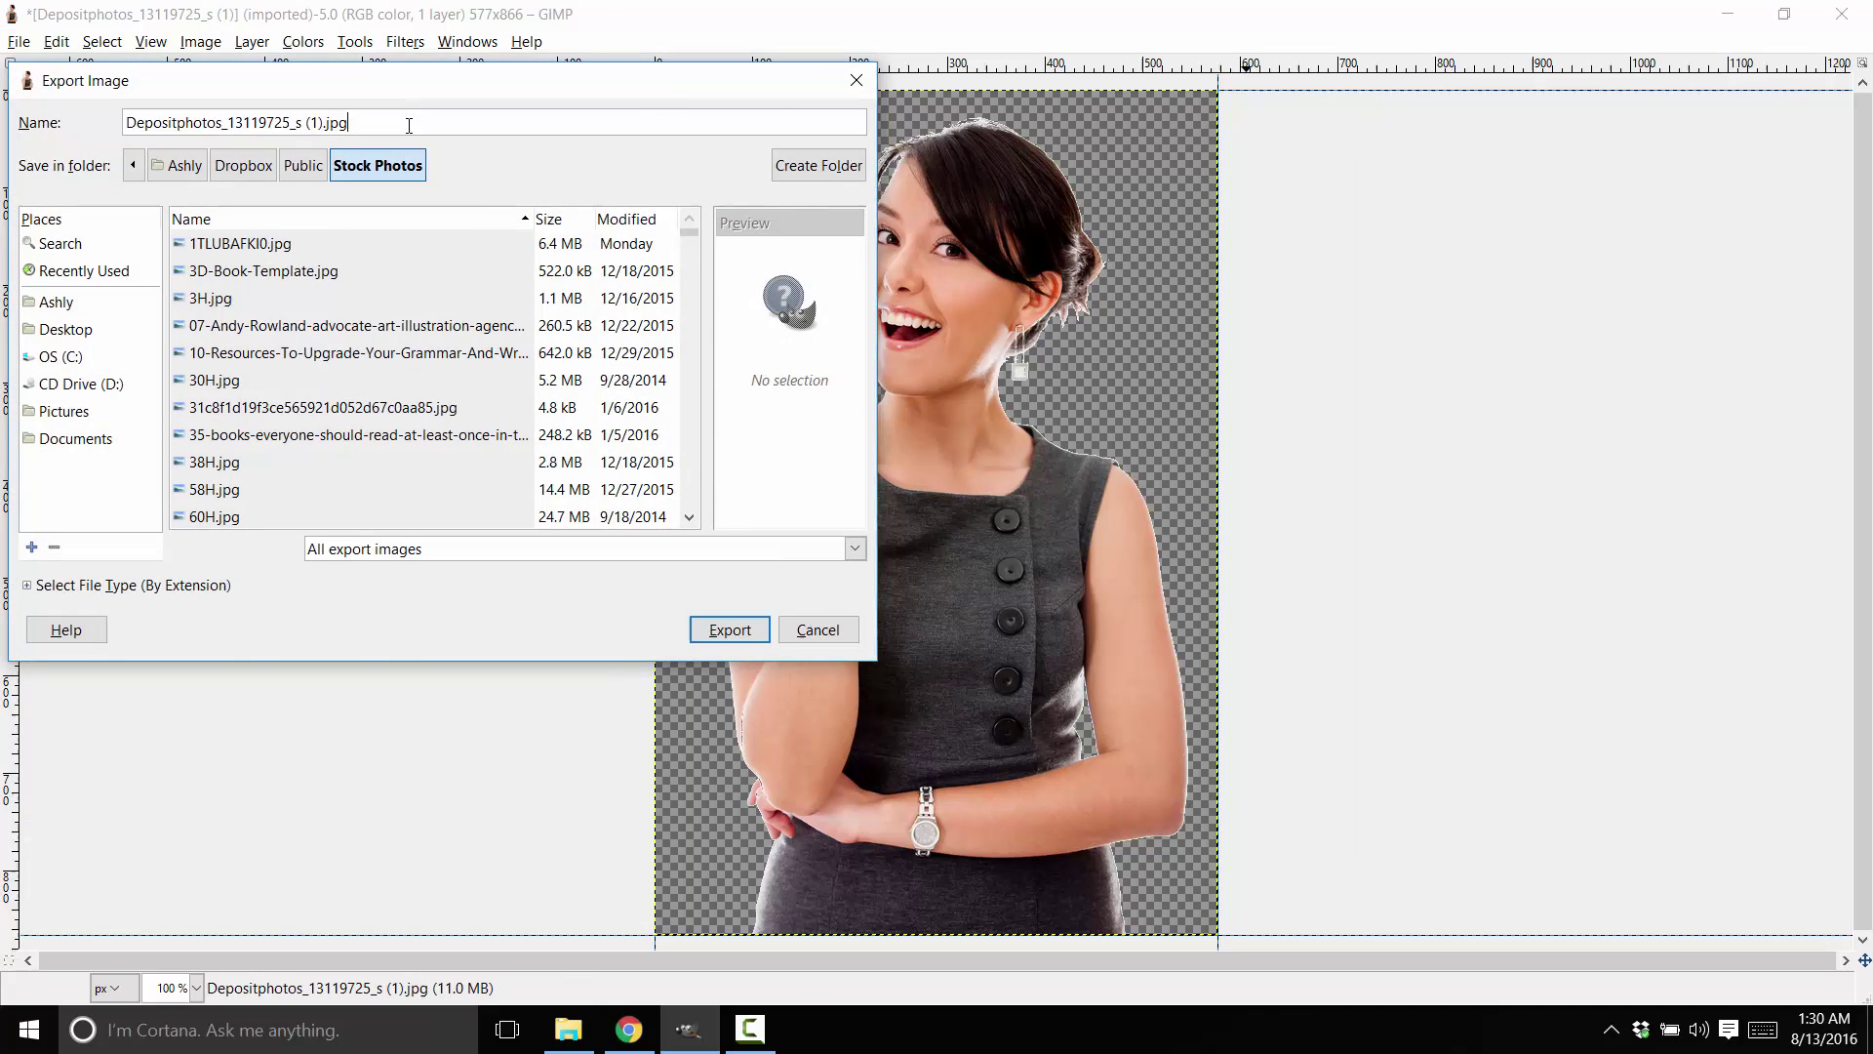
key("BackSpace")
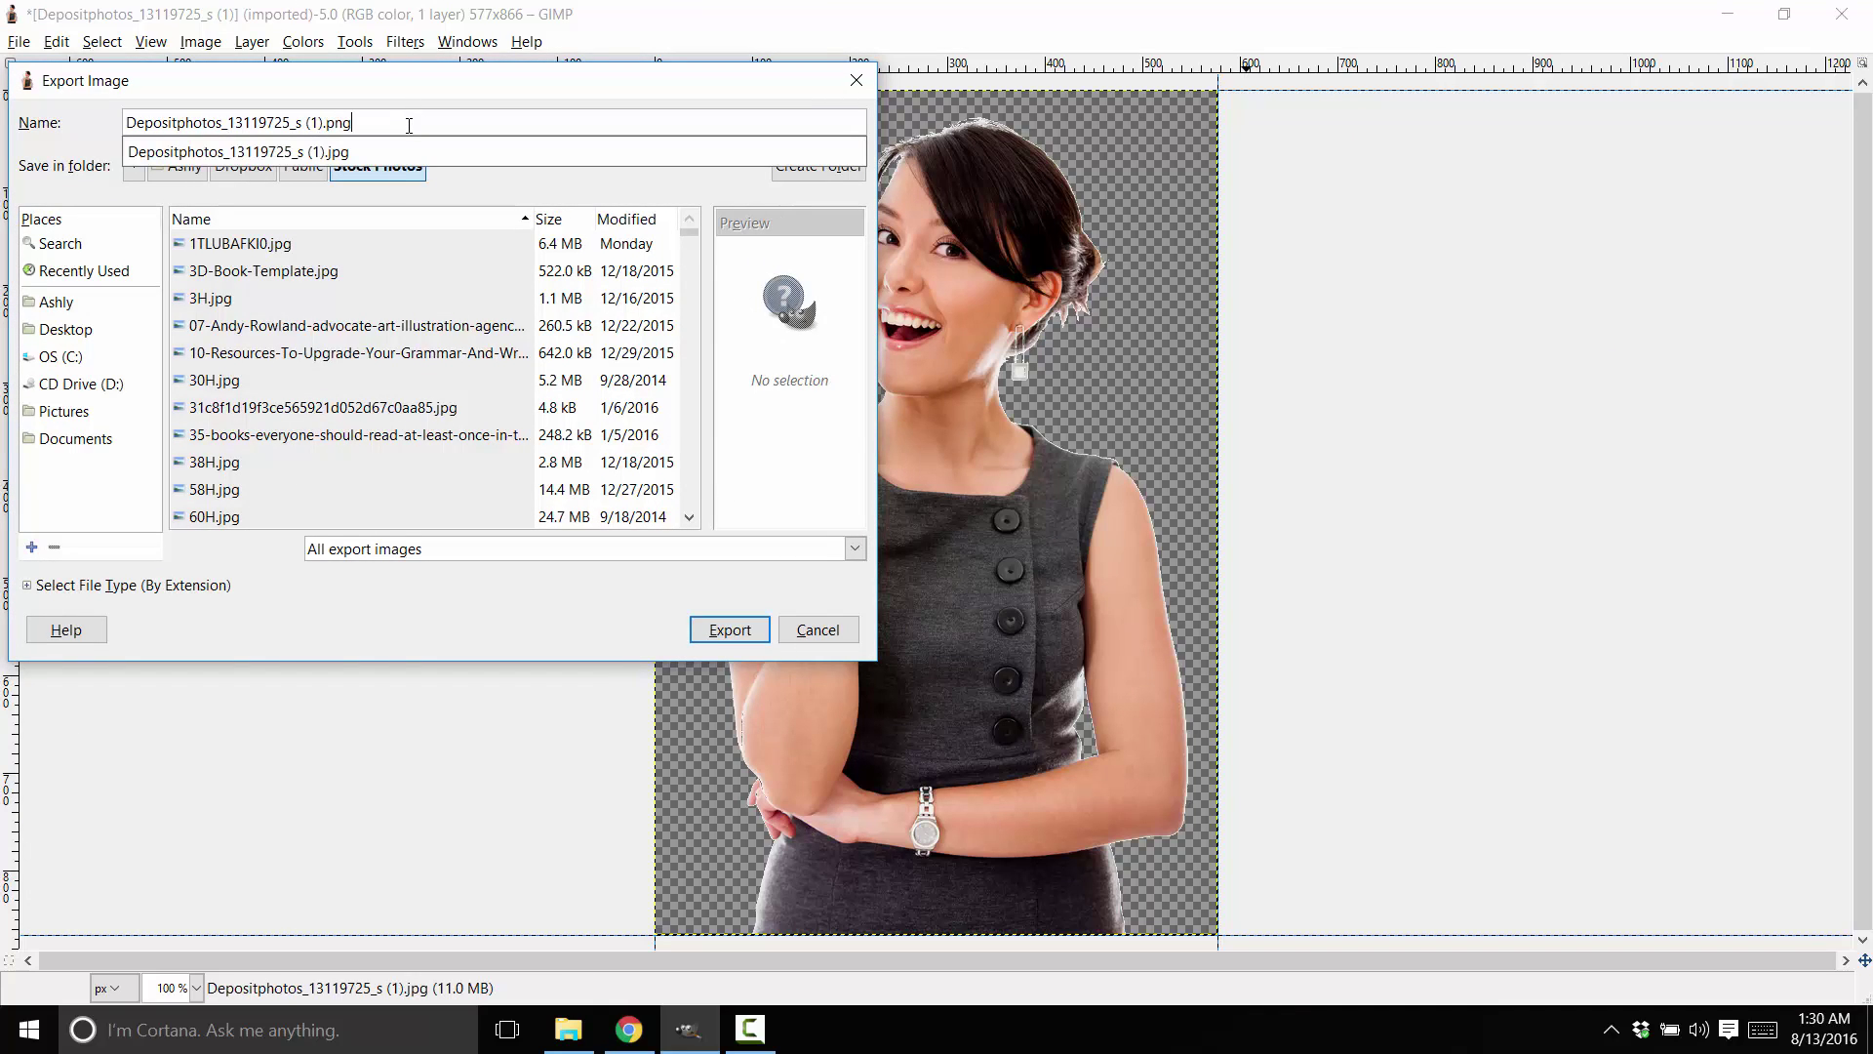
left_click(56, 333)
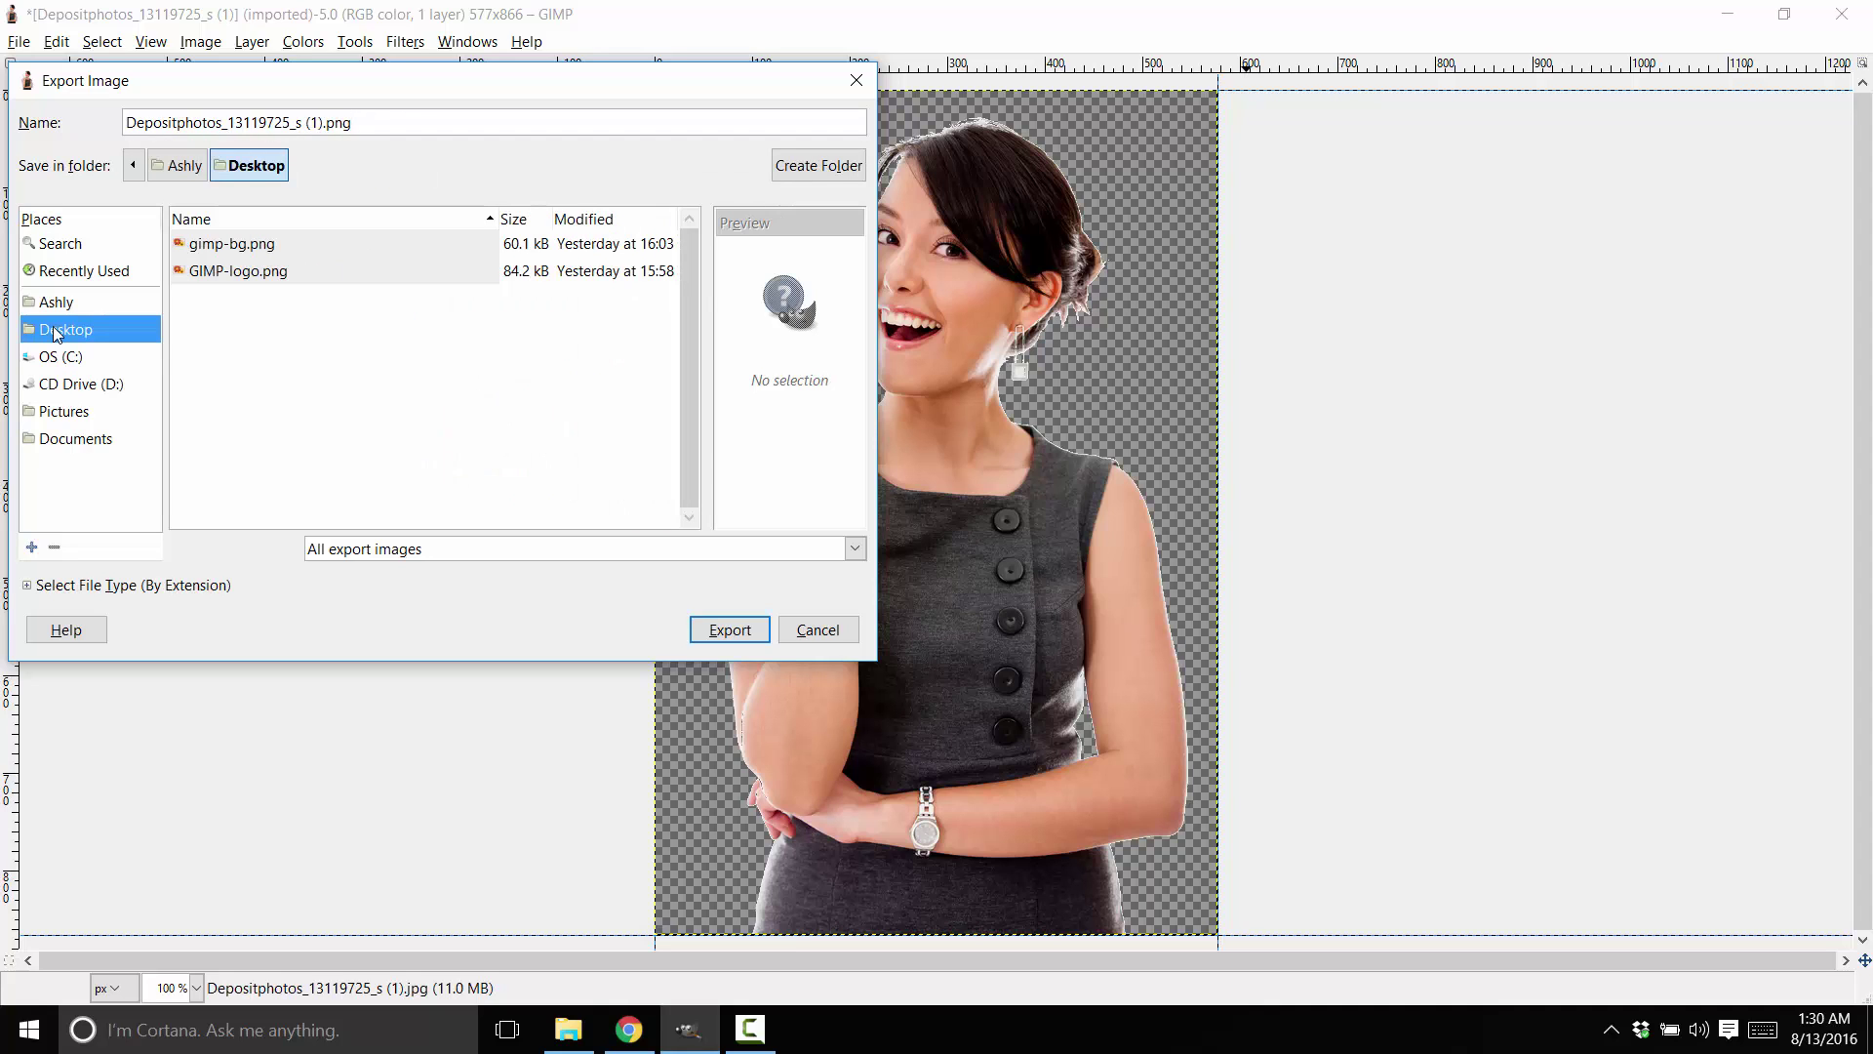
left_click(727, 637)
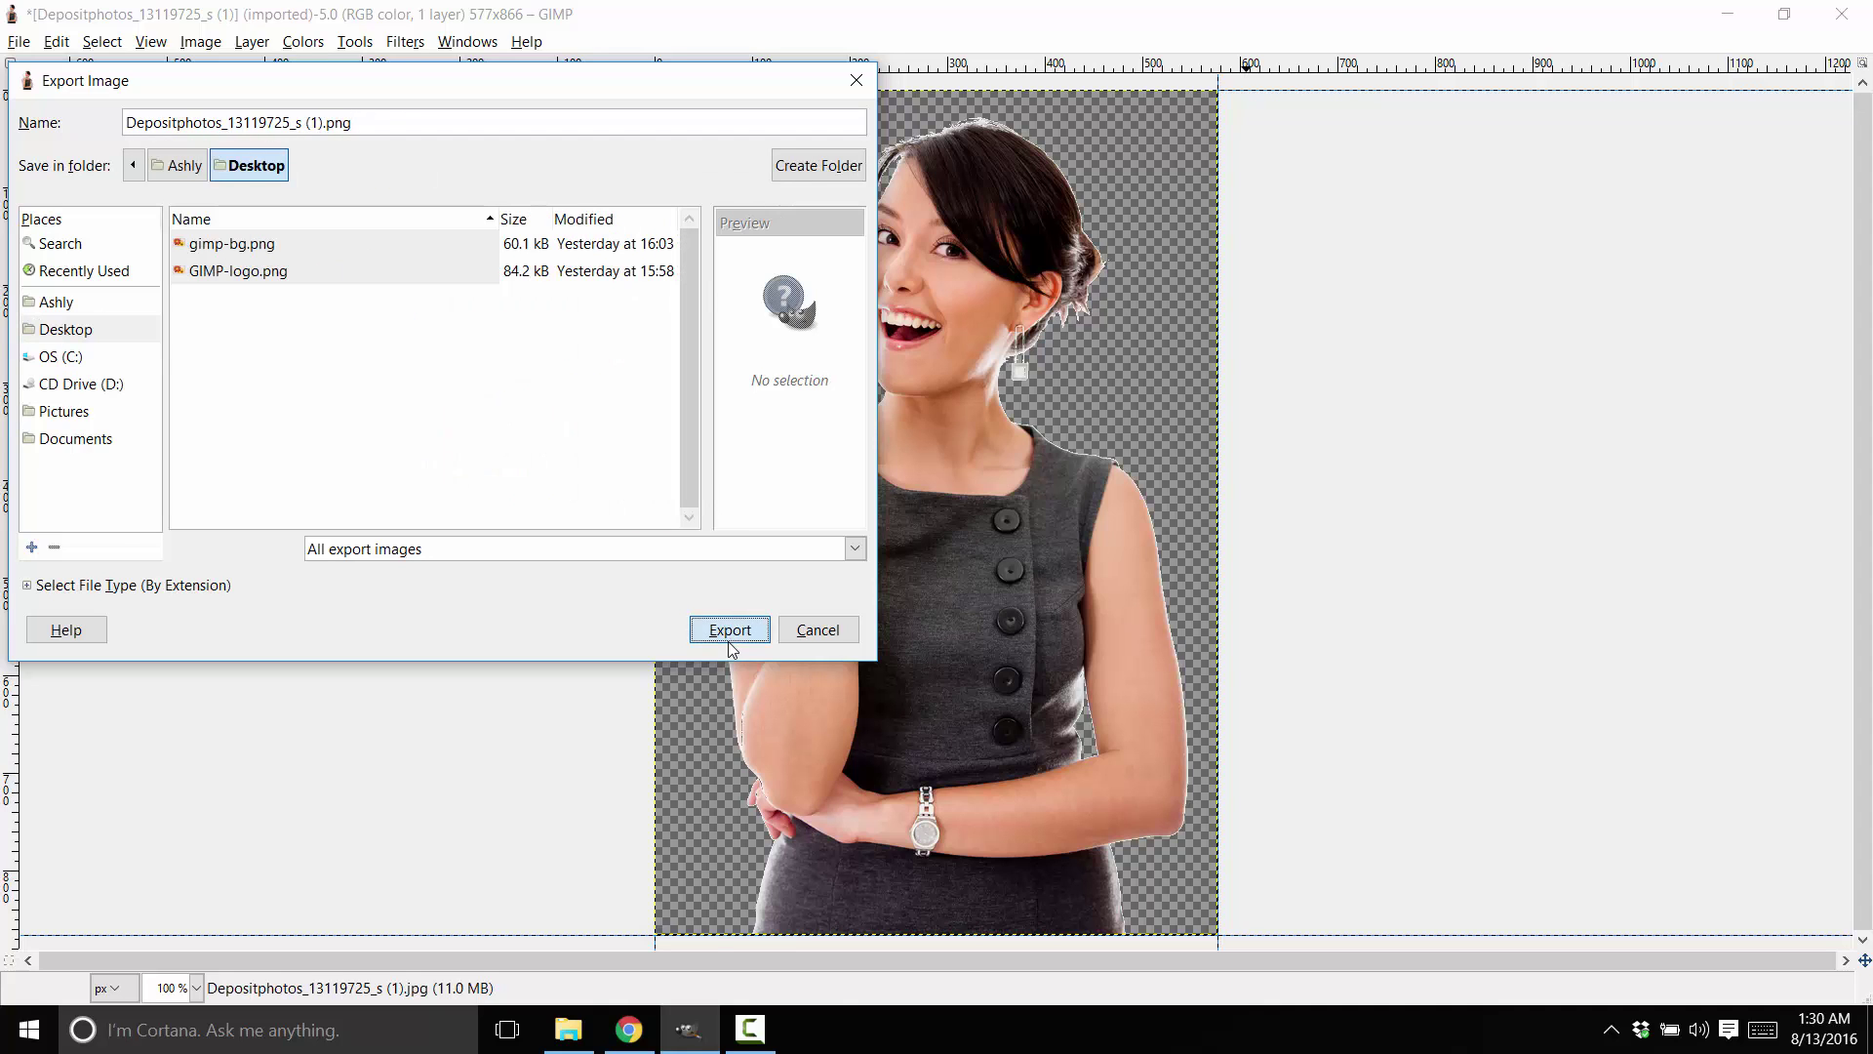
left_click(960, 725)
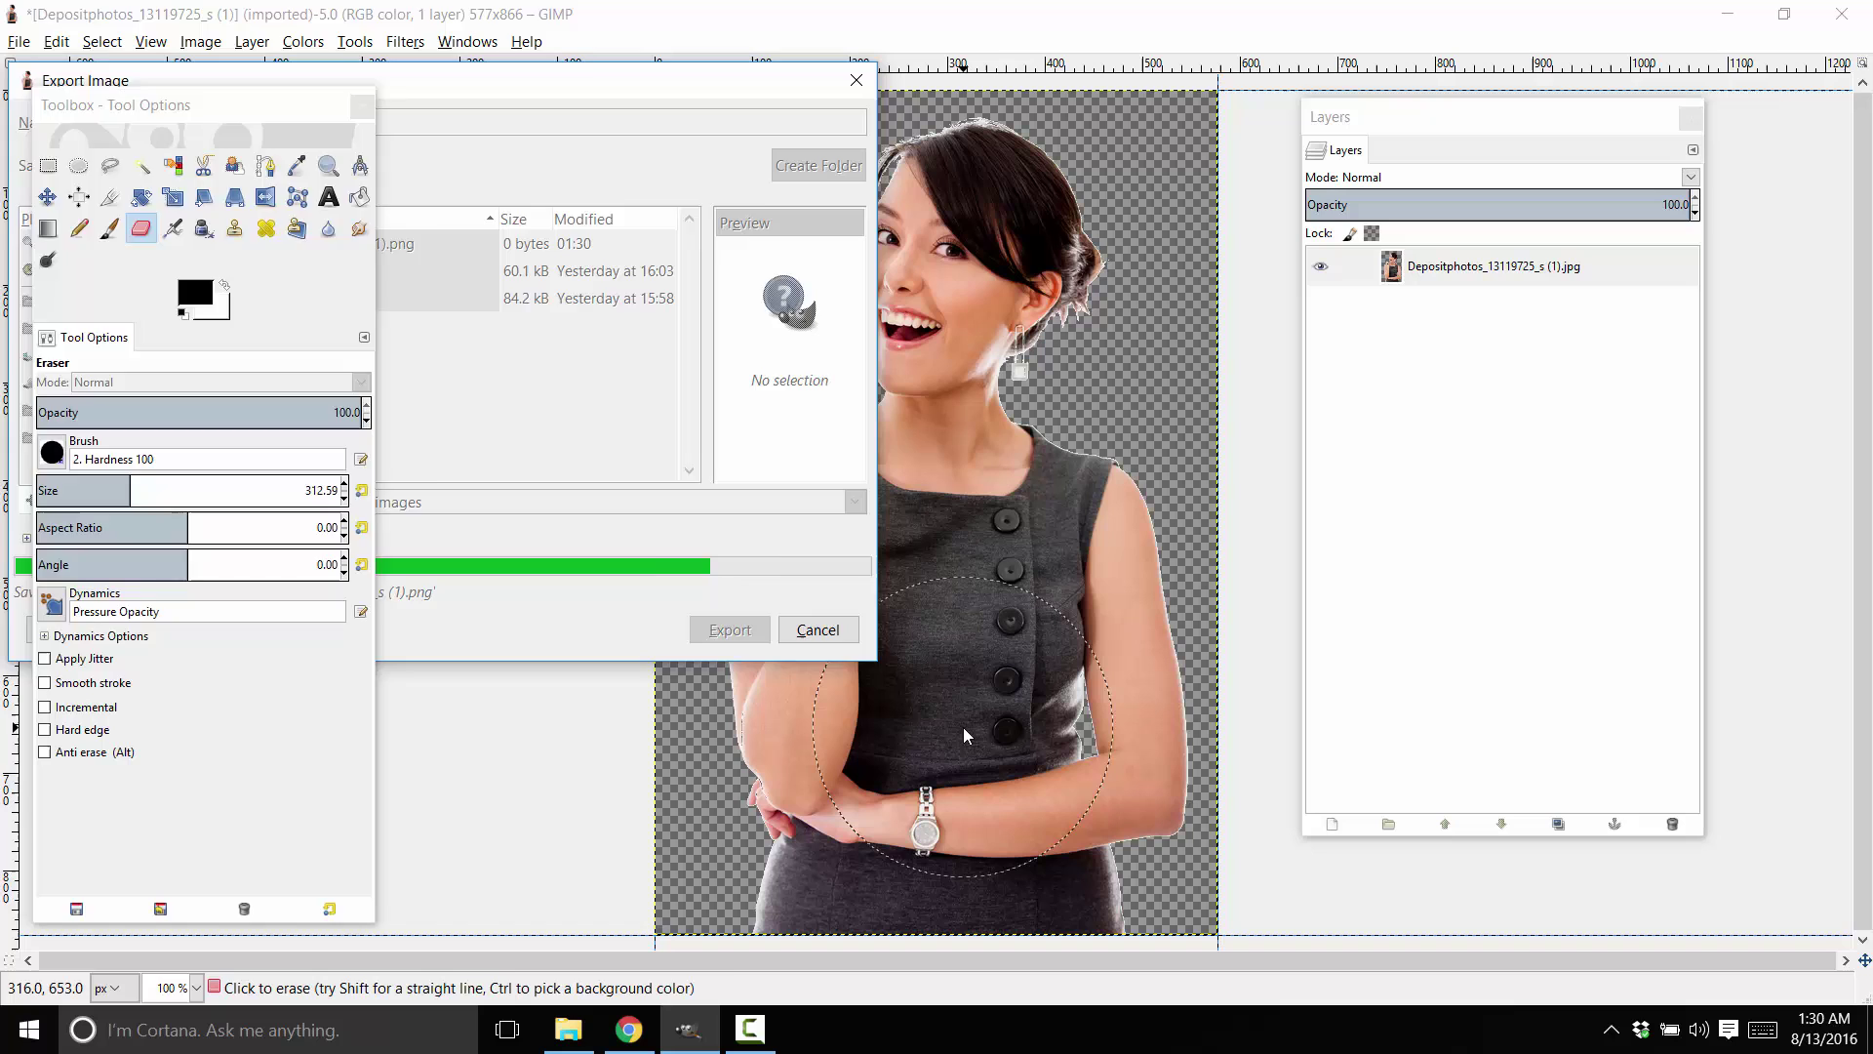
Step: Confirm the 577x866, 553 KB PNG is on the Desktop in File Explorer, then return to GIMP
left_click(568, 1029)
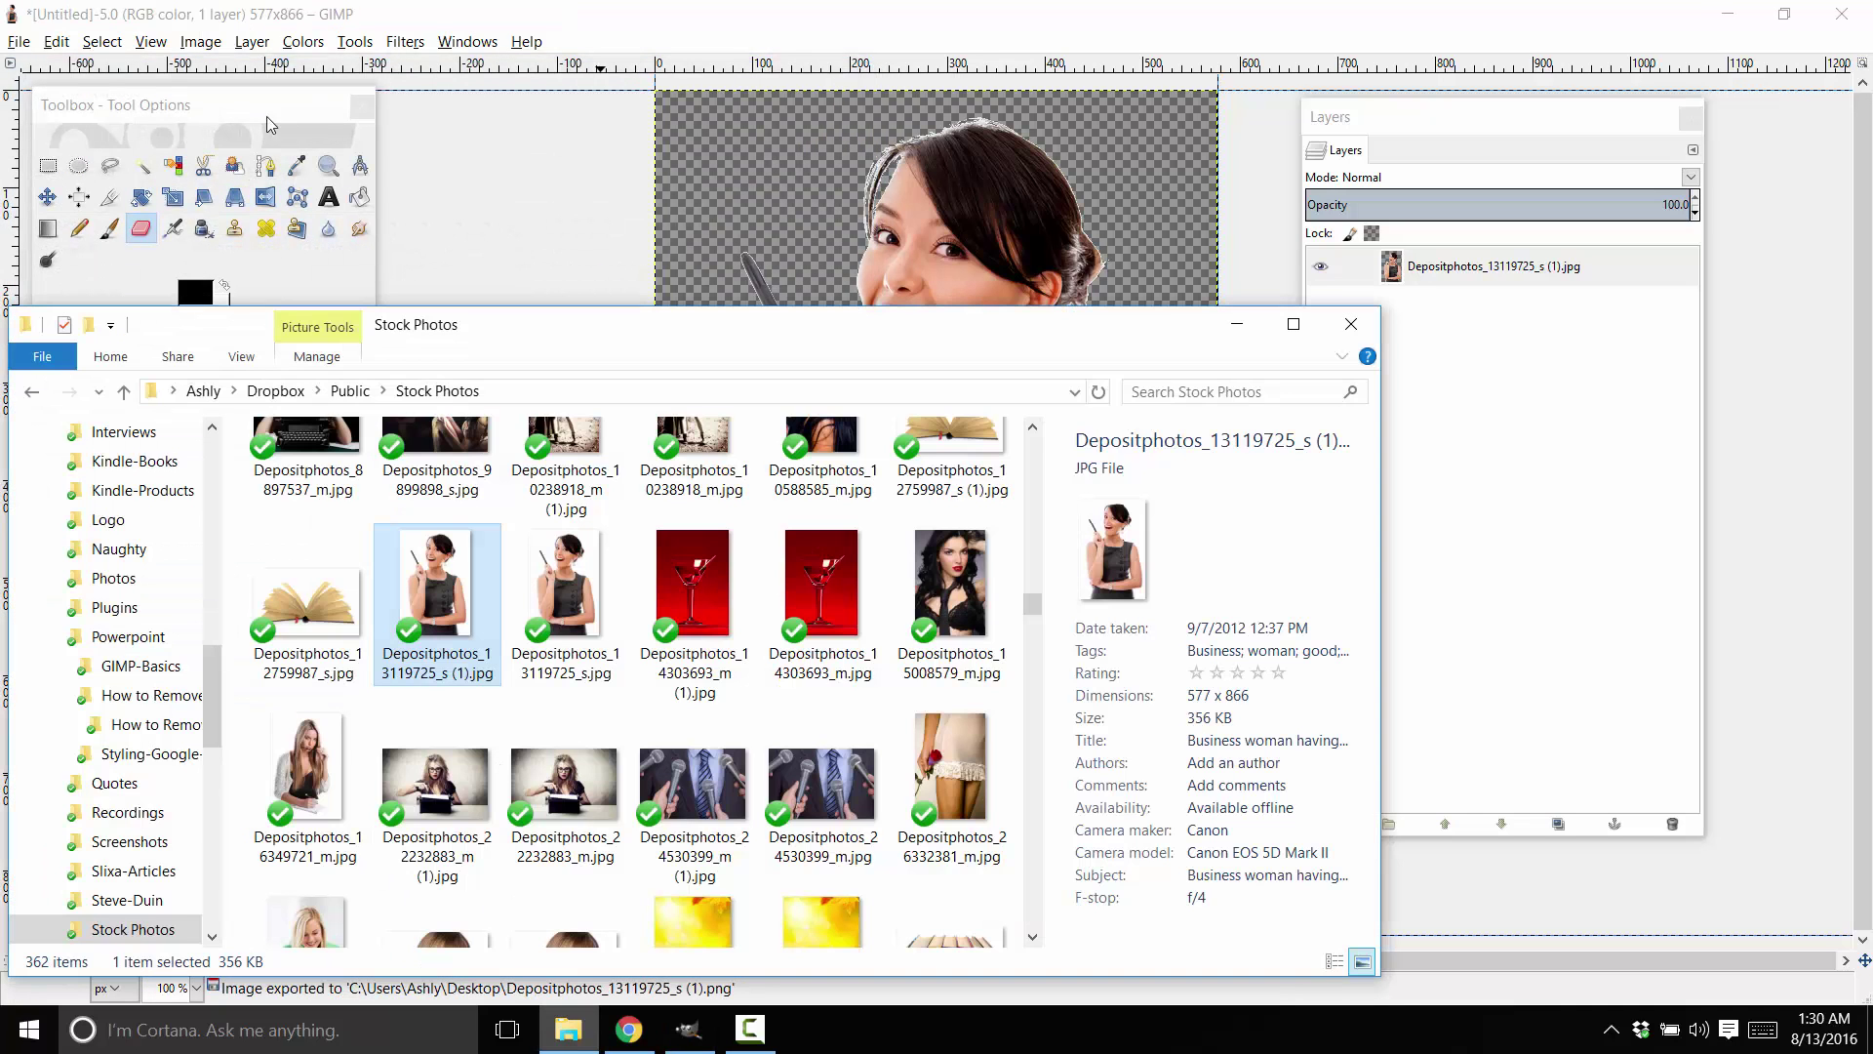
left_click(173, 391)
left_click(186, 417)
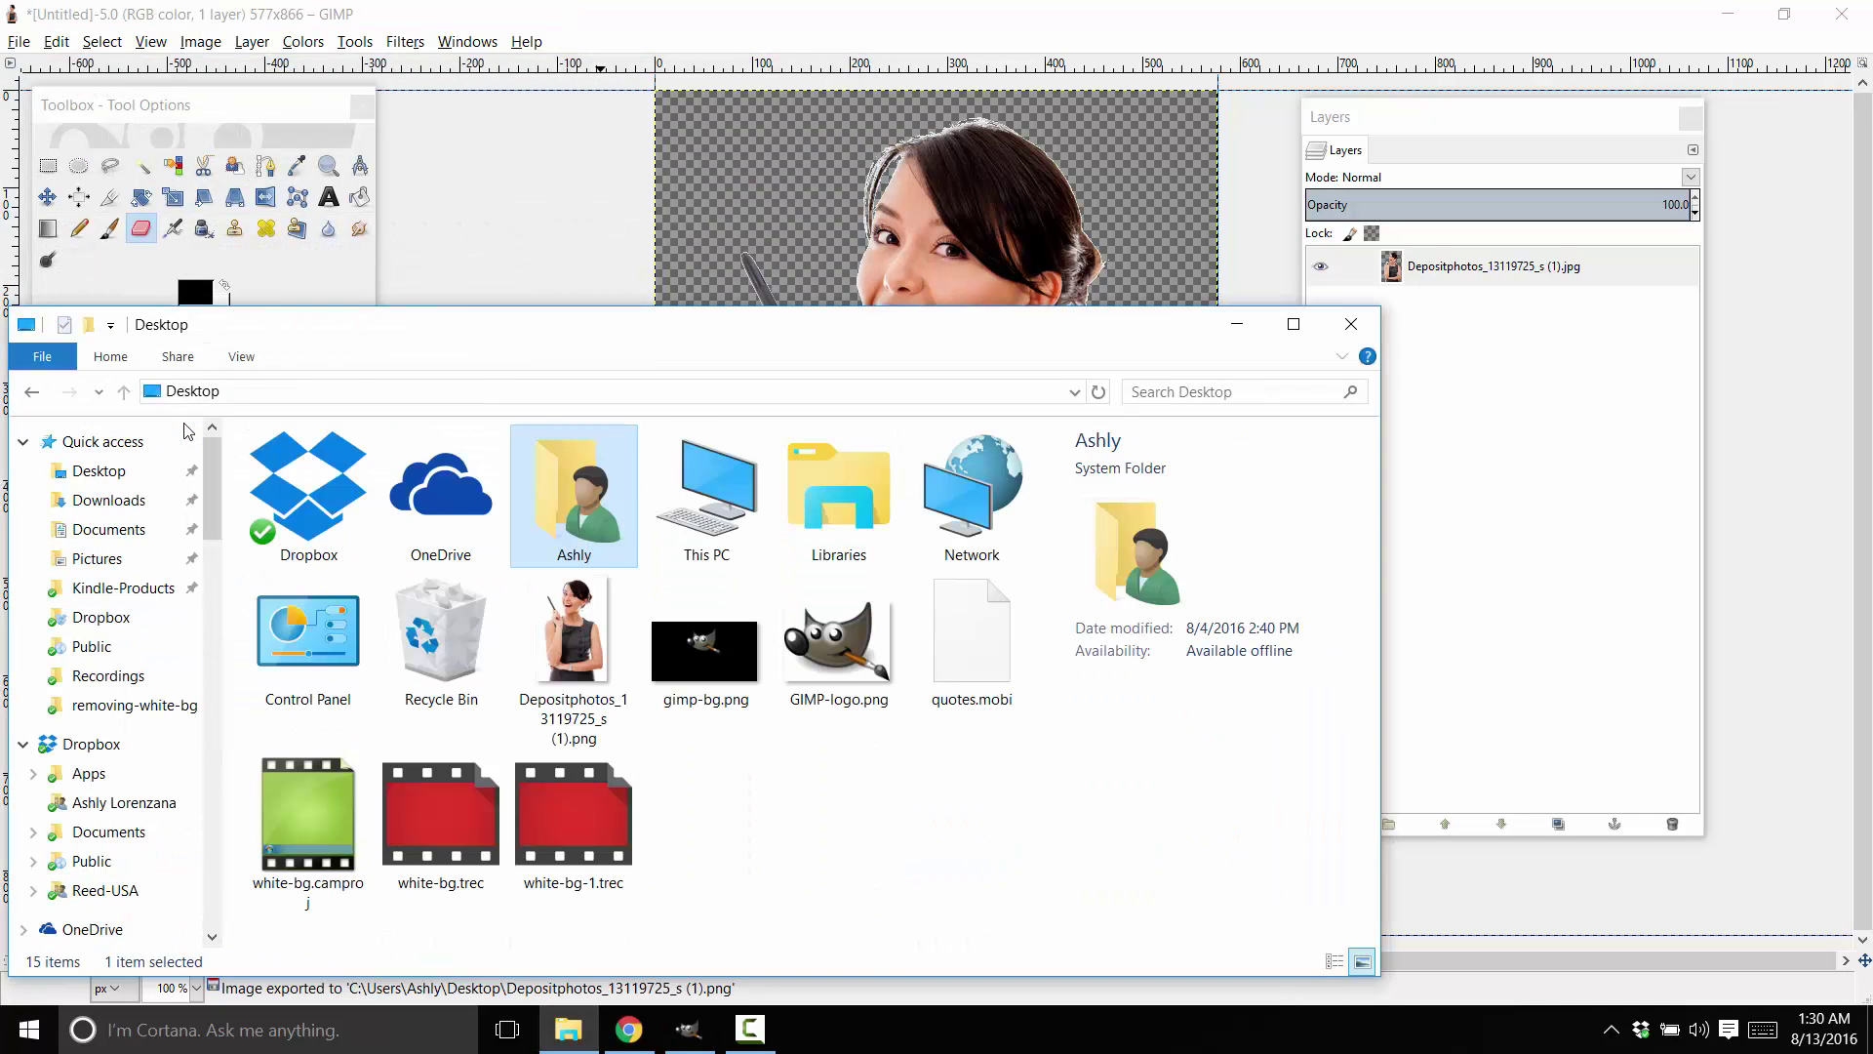
left_click(559, 651)
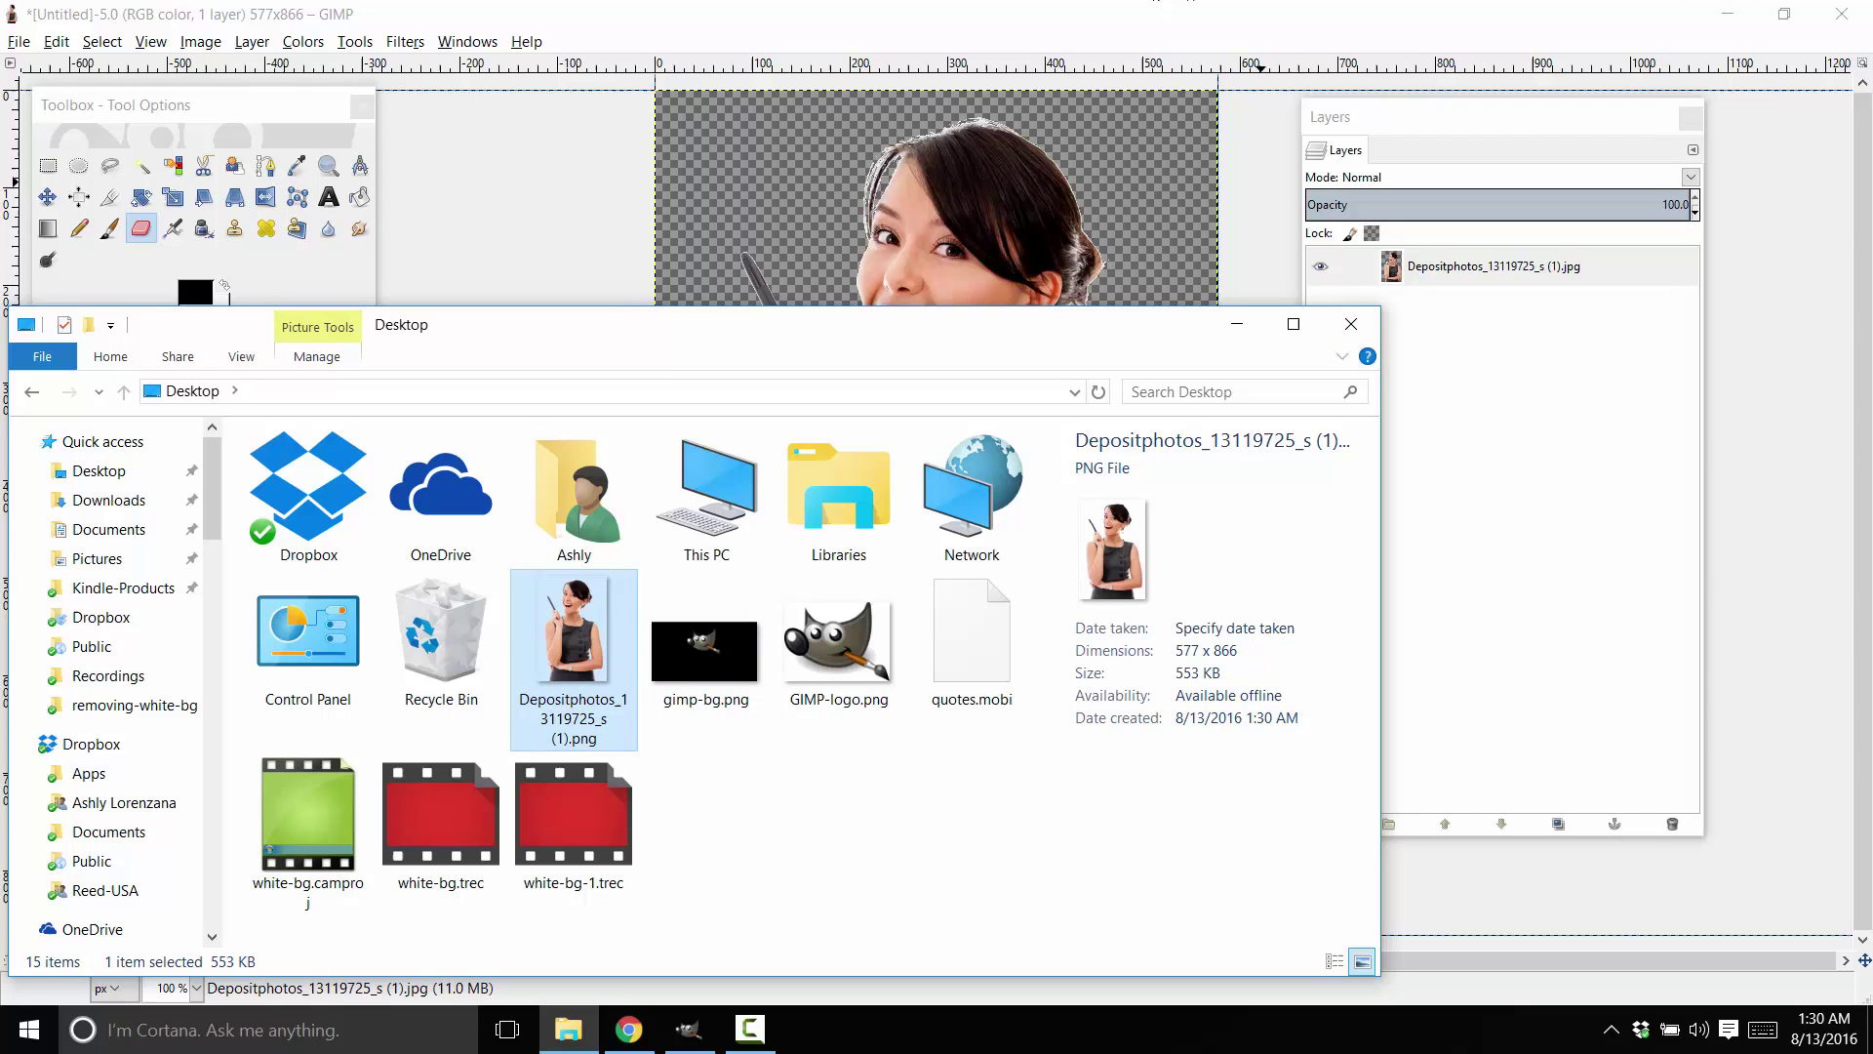
left_click(1553, 9)
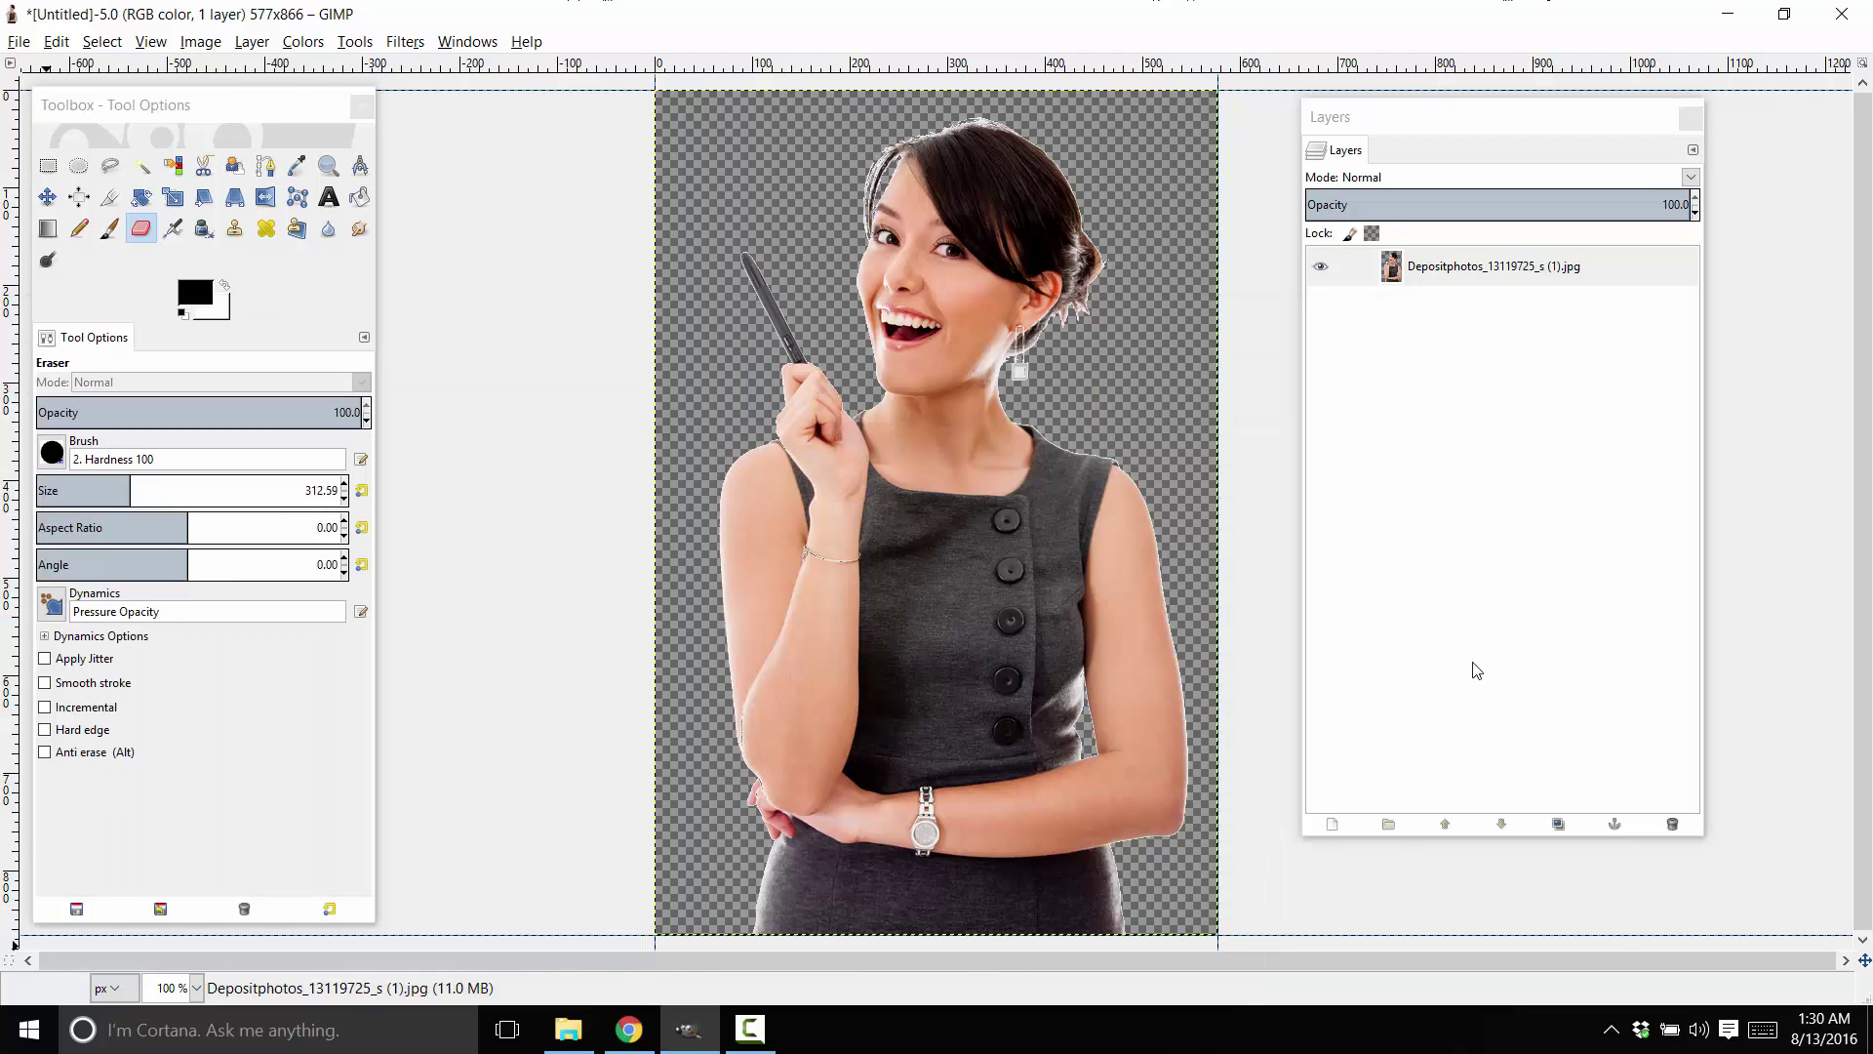